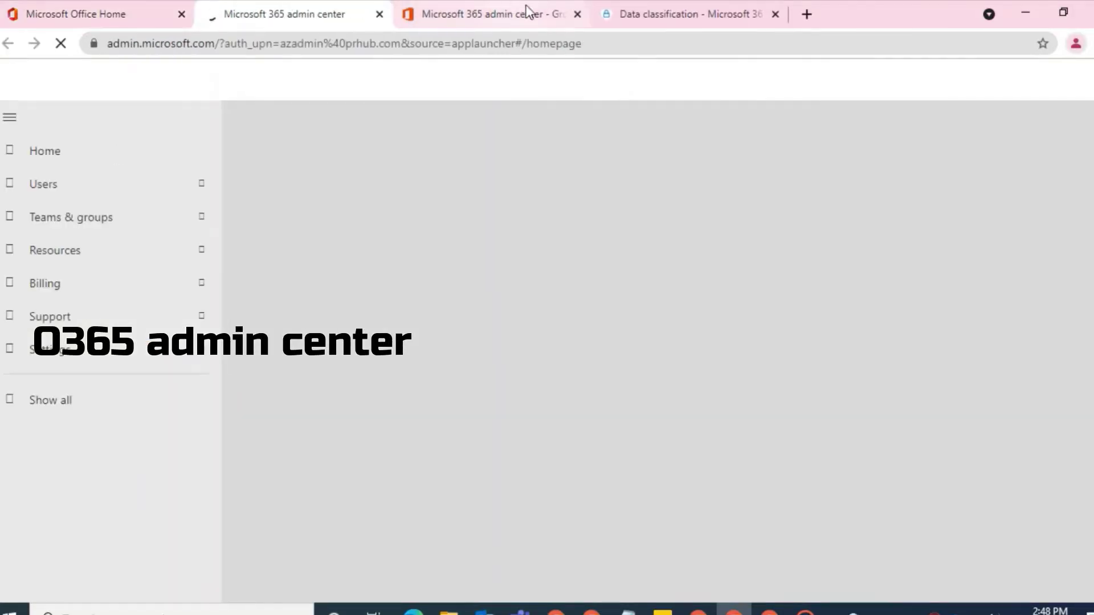
- Close the extra tabs and show the distribution lists under Active teams & groups
click(577, 14)
click(577, 14)
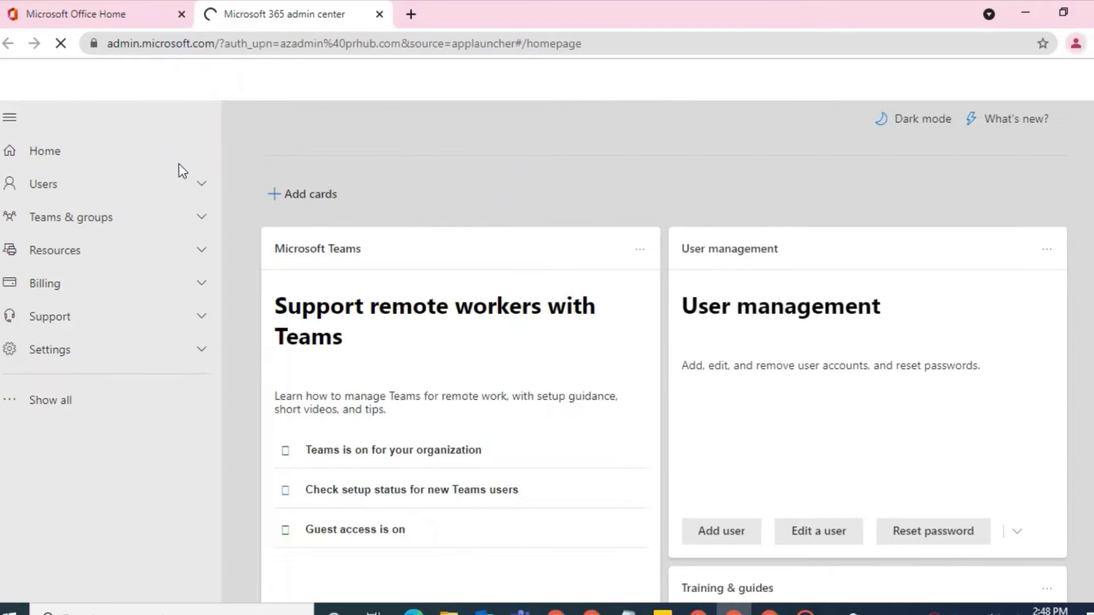
click(78, 187)
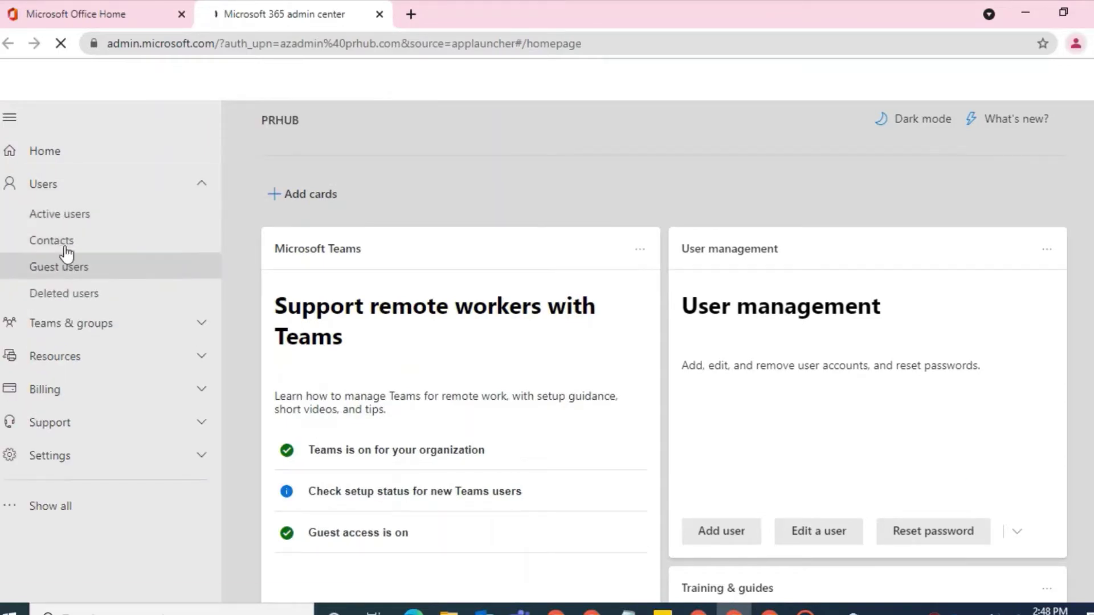
click(74, 324)
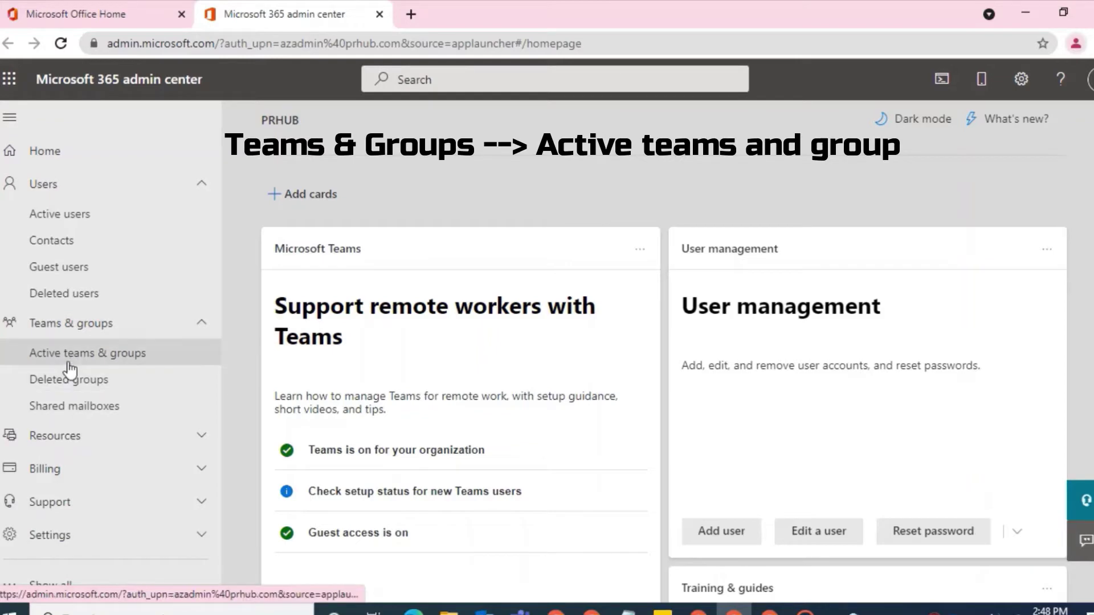
click(69, 356)
click(393, 287)
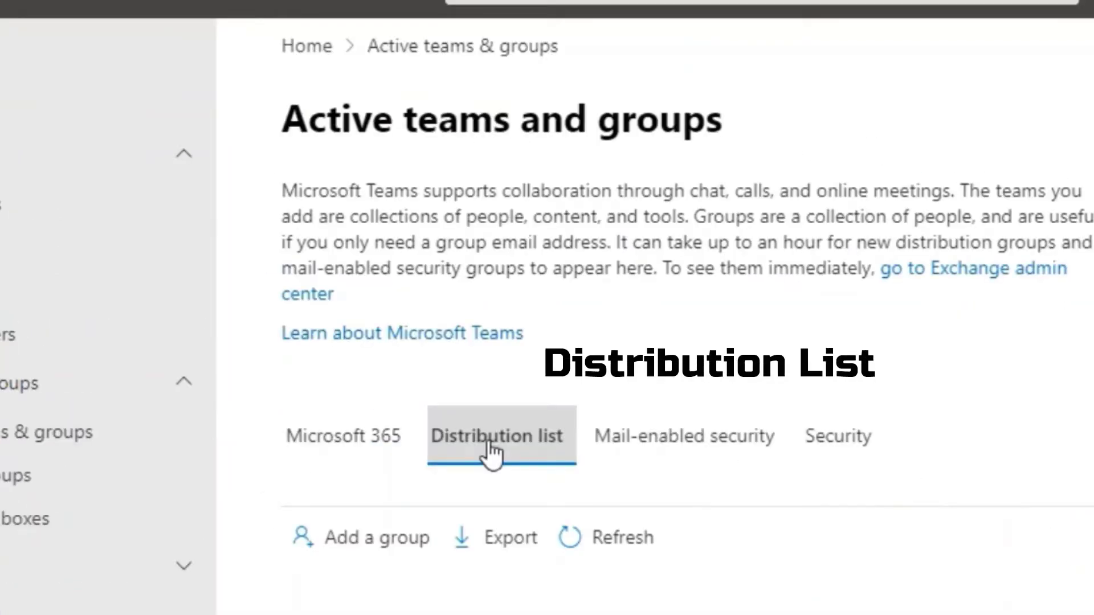
- Start a new Distribution group named Test-DLP
click(374, 535)
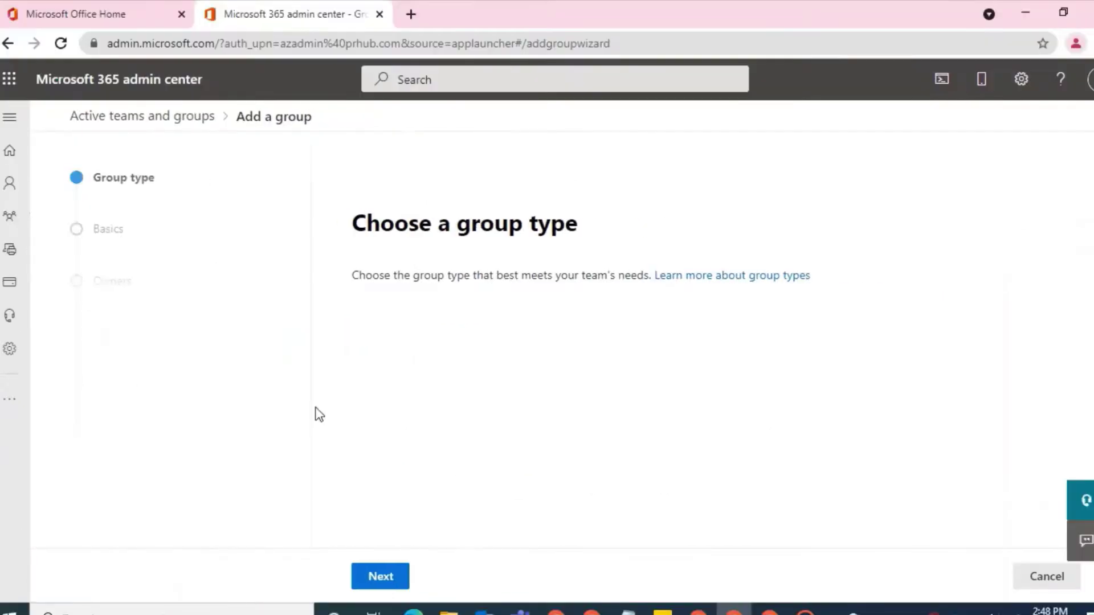
click(393, 442)
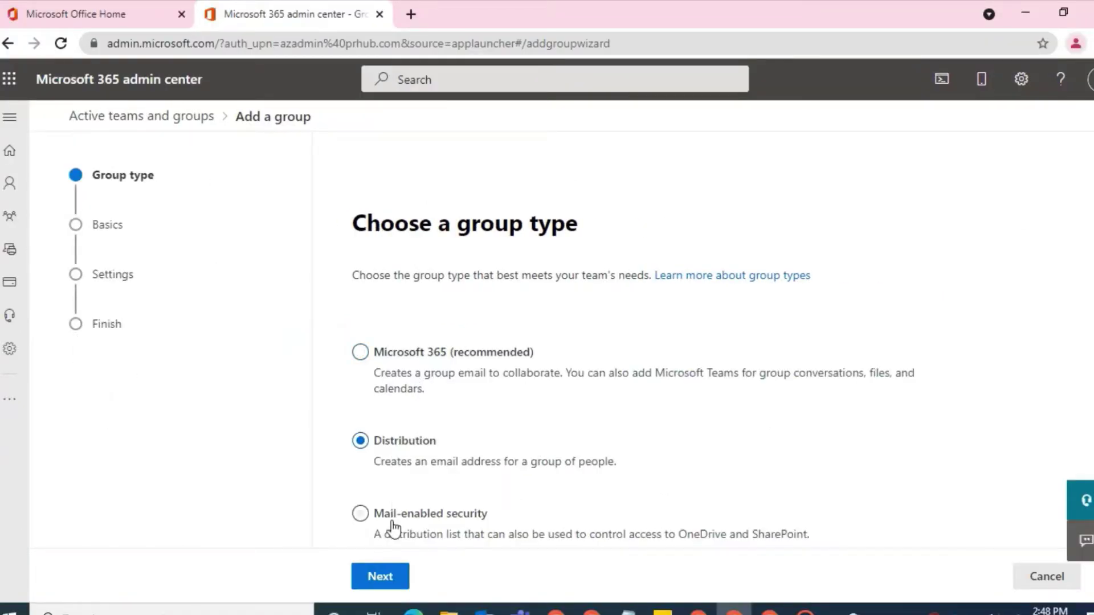
click(380, 576)
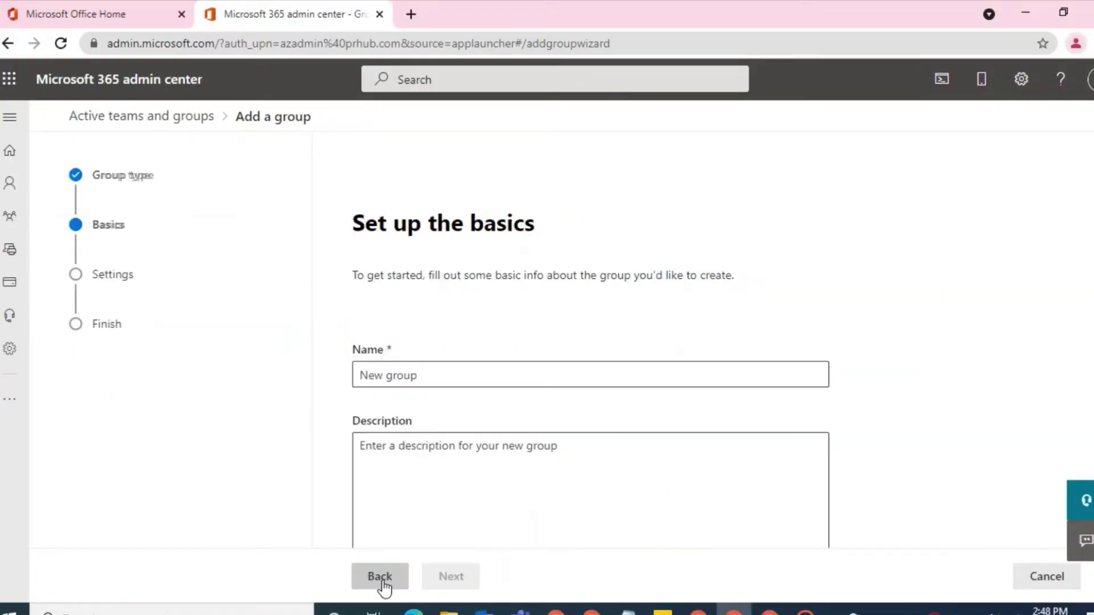
click(424, 375)
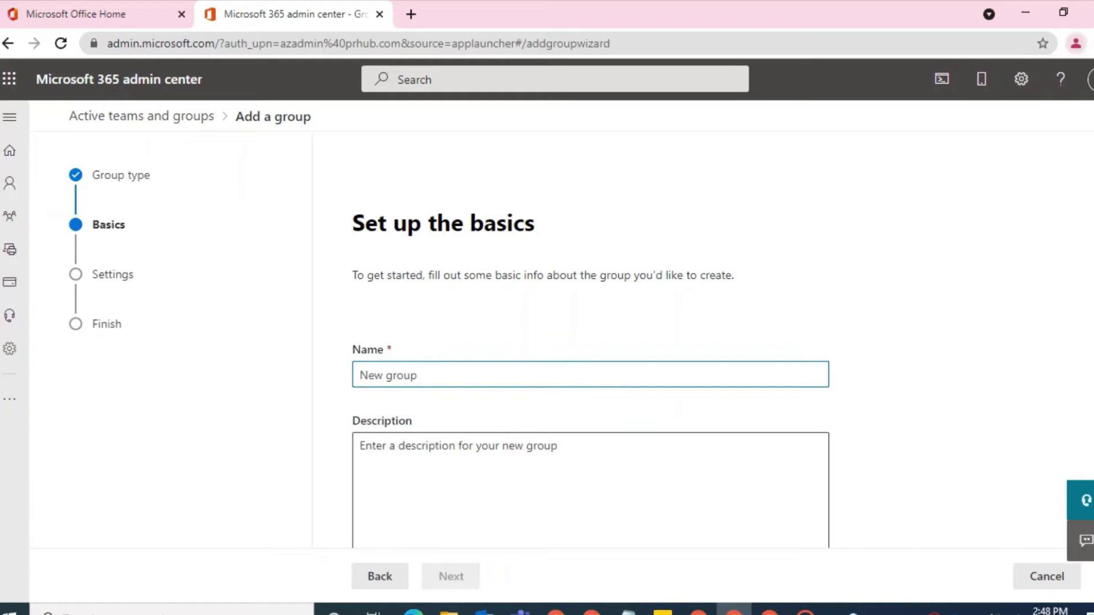
text(Test-DLP)
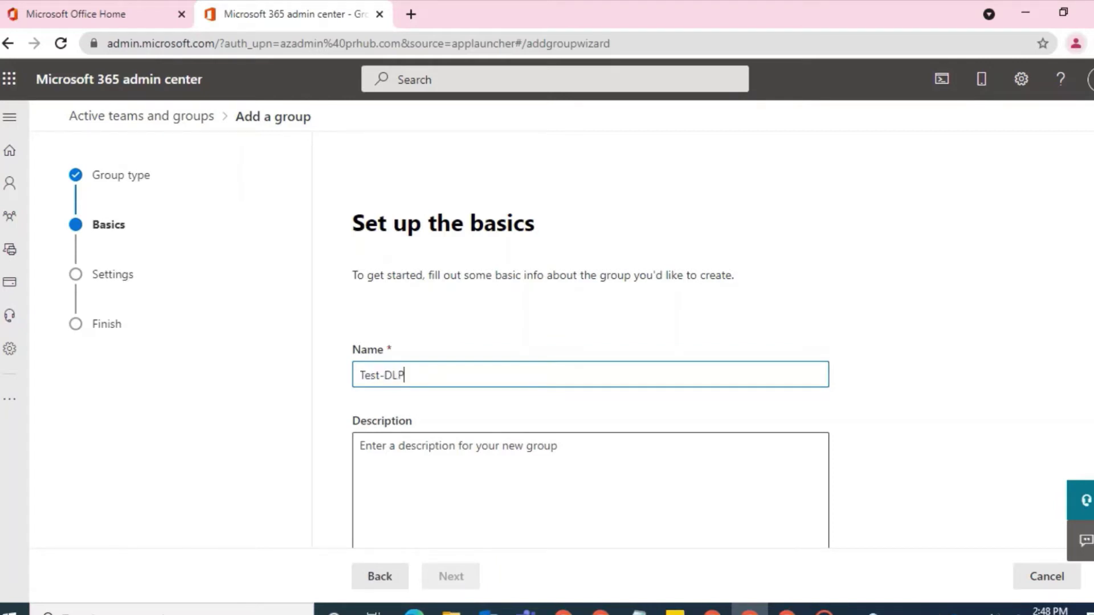
scroll(466, 594, down, 1)
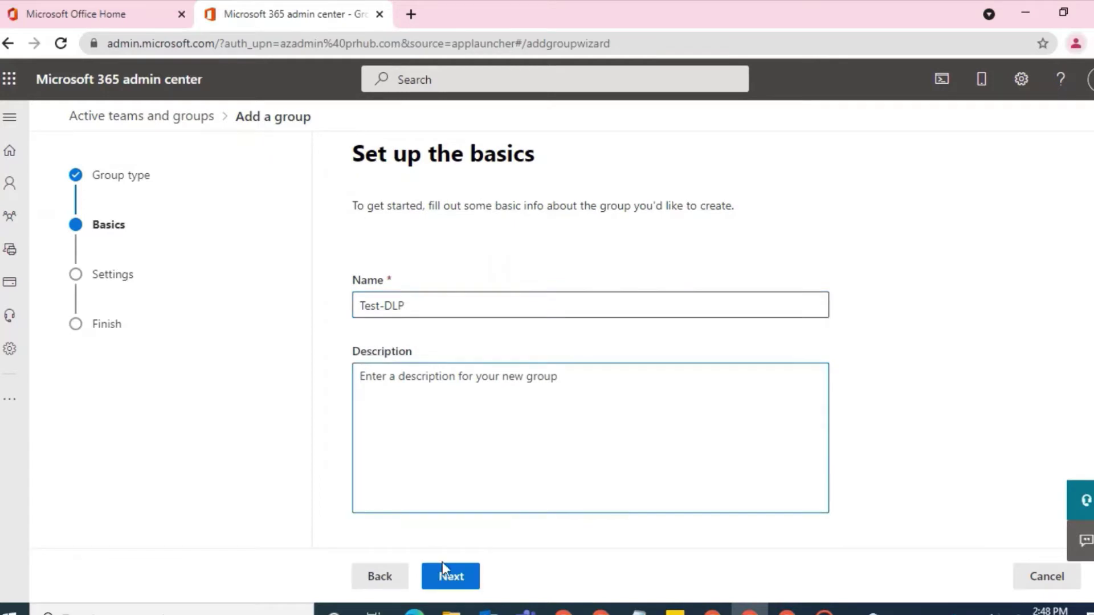
- Give the group the address testdlp, allow outside senders, and create it
click(443, 567)
click(491, 387)
text(testdlp)
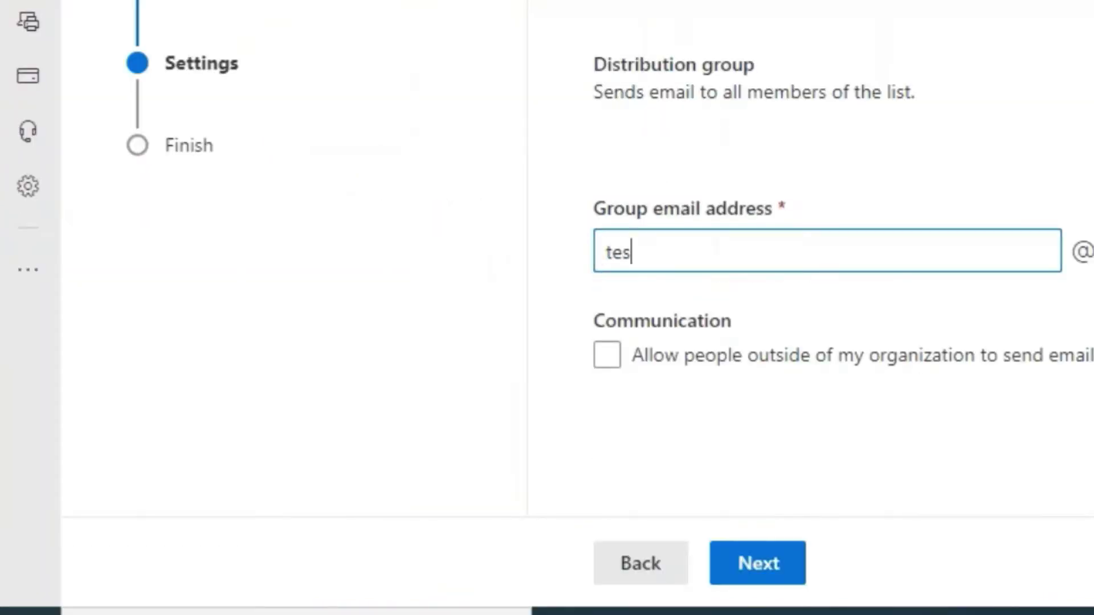
click(770, 360)
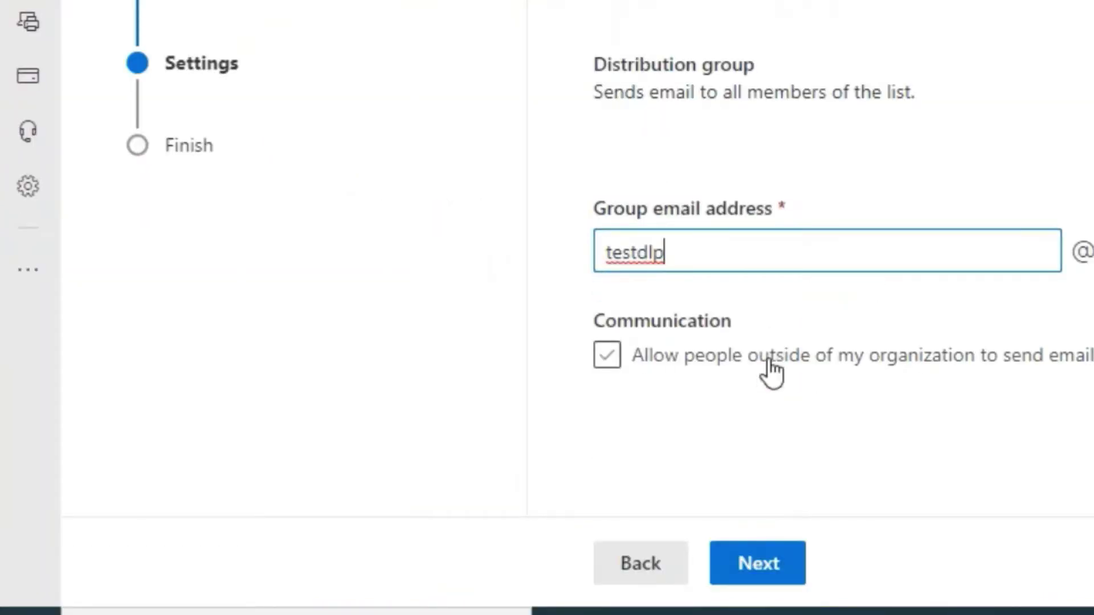
click(773, 567)
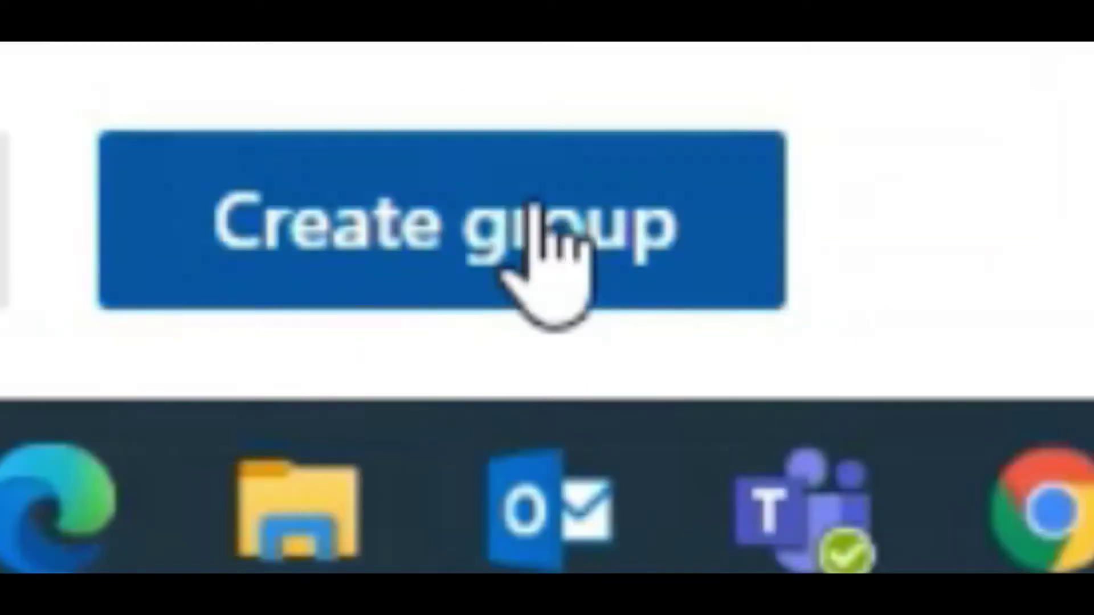
click(536, 206)
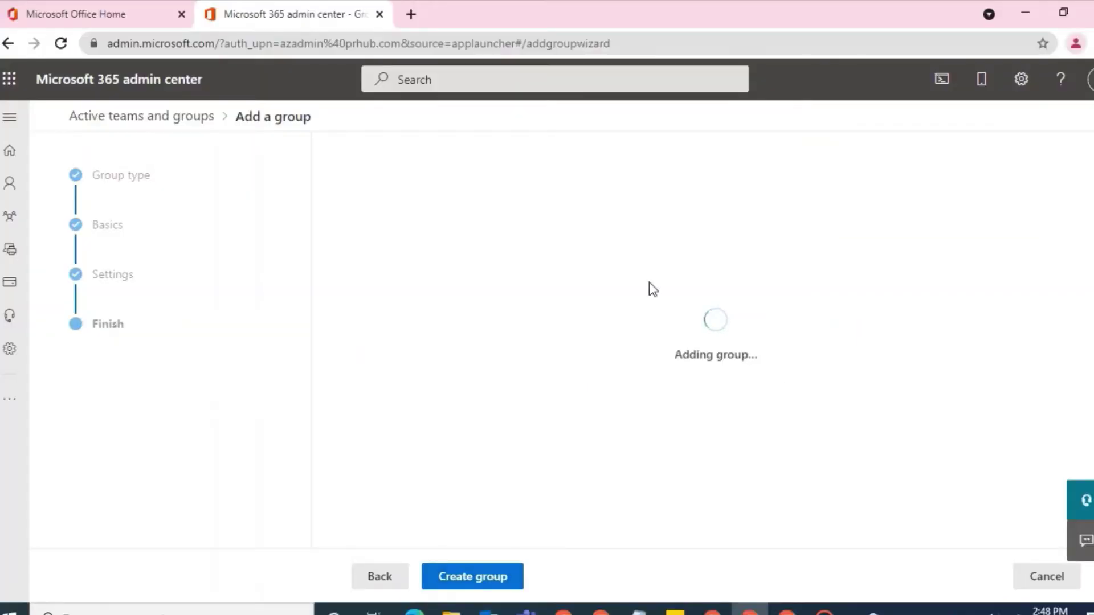
- Open Test-DLP's Members and search for a user to add by name
click(386, 579)
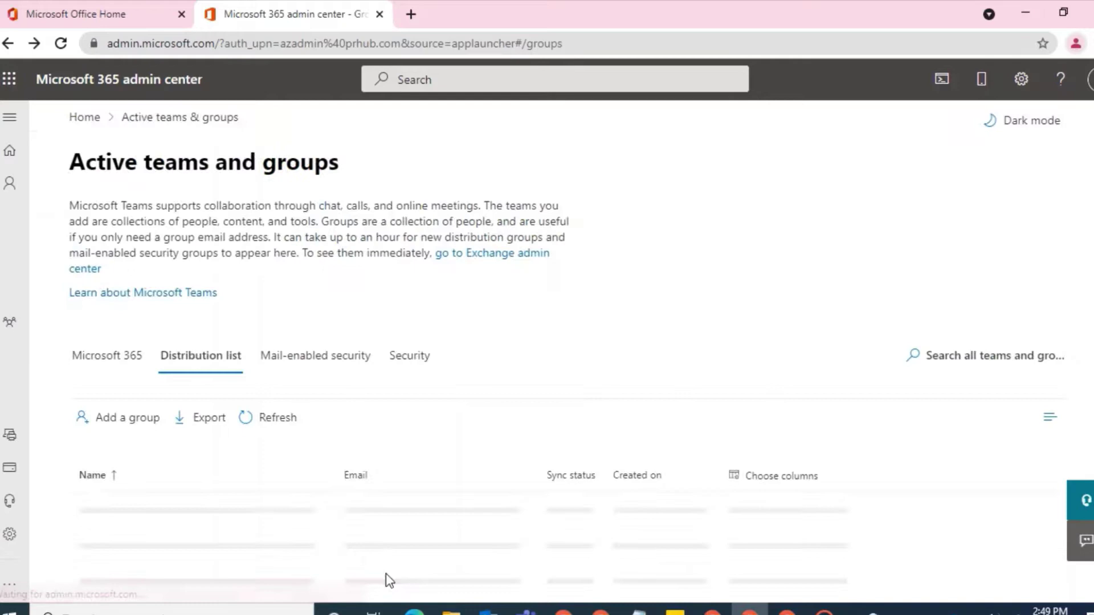
scroll(382, 508, down, 1)
click(349, 477)
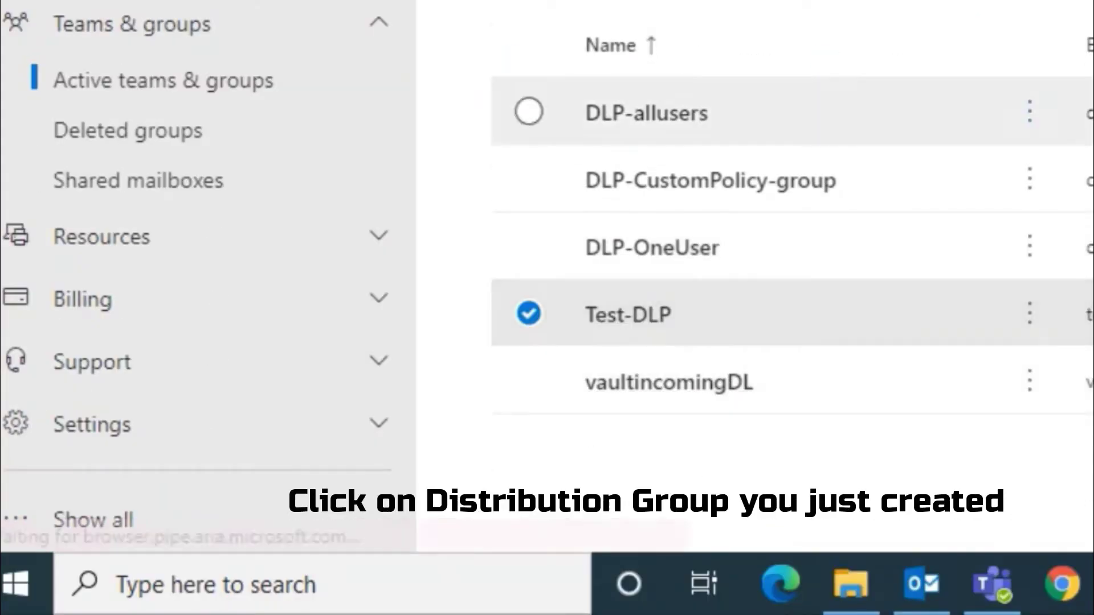
click(628, 315)
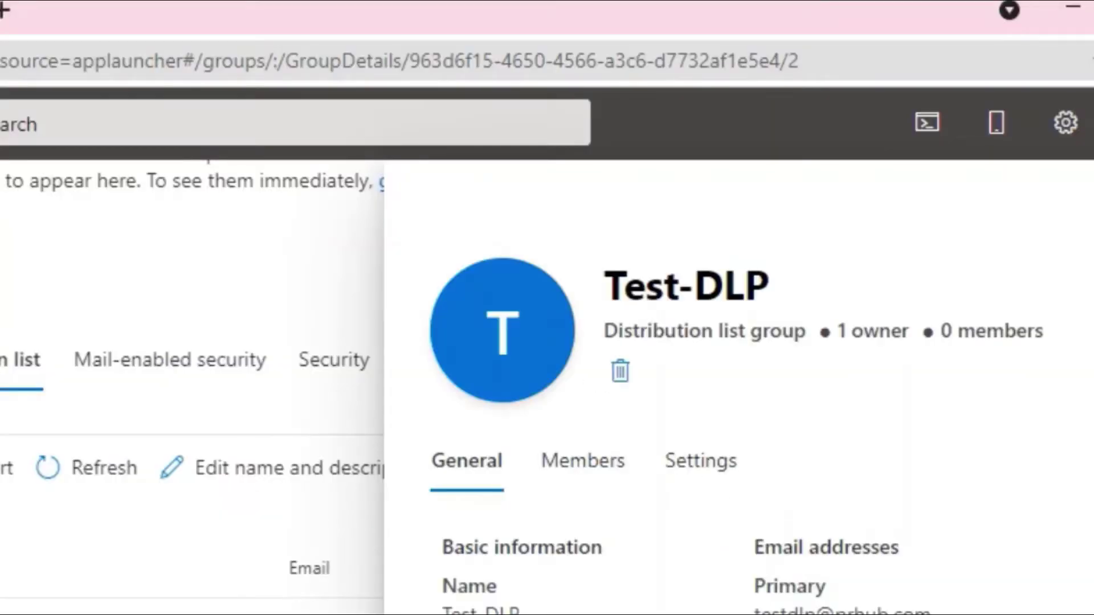
click(567, 470)
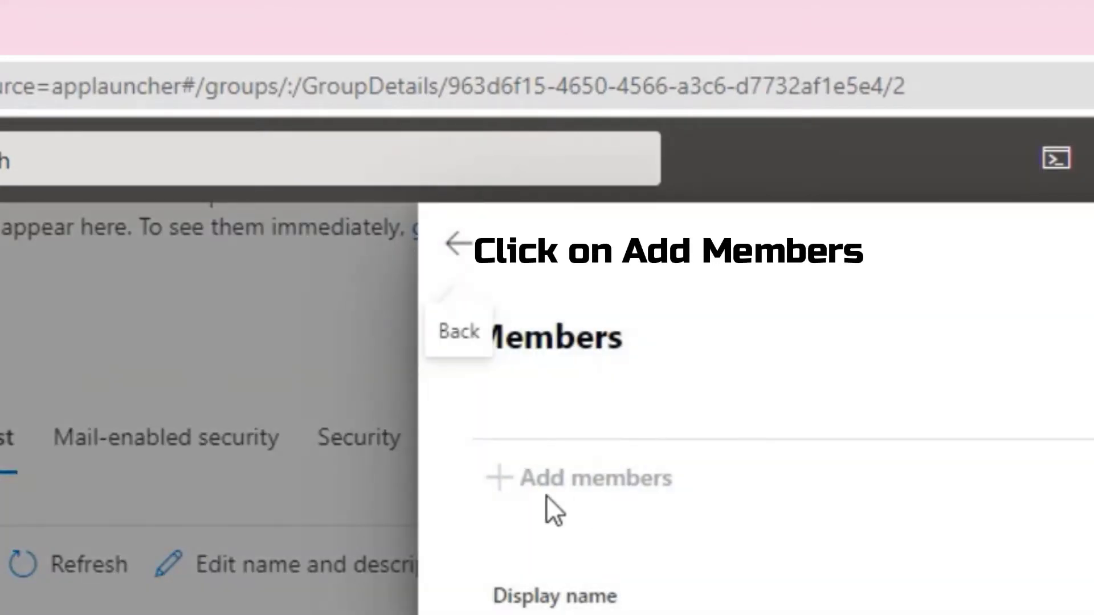
click(531, 480)
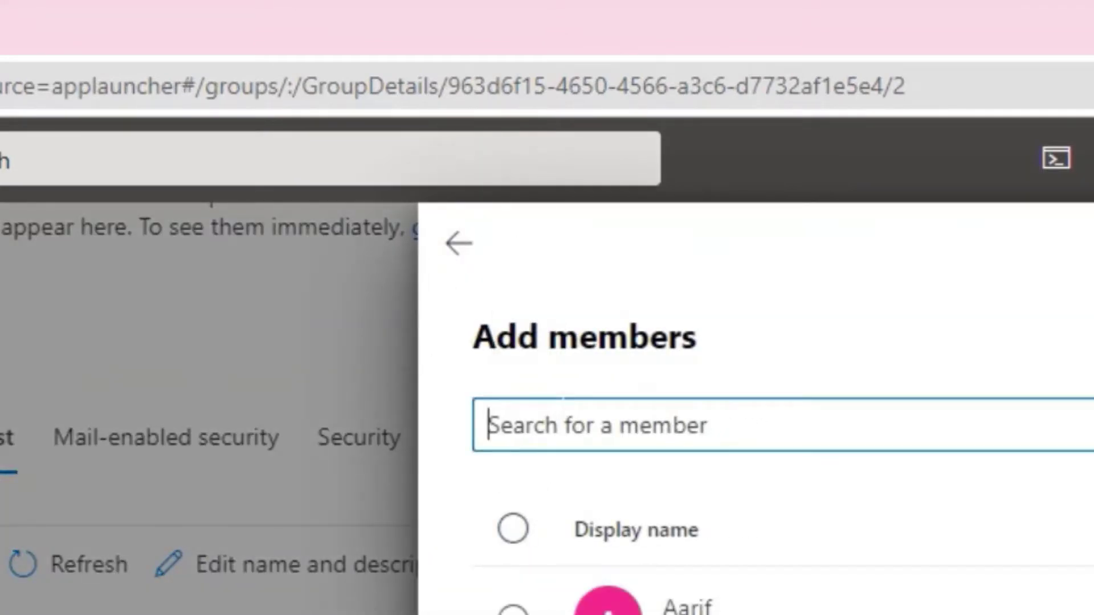
text(sakth)
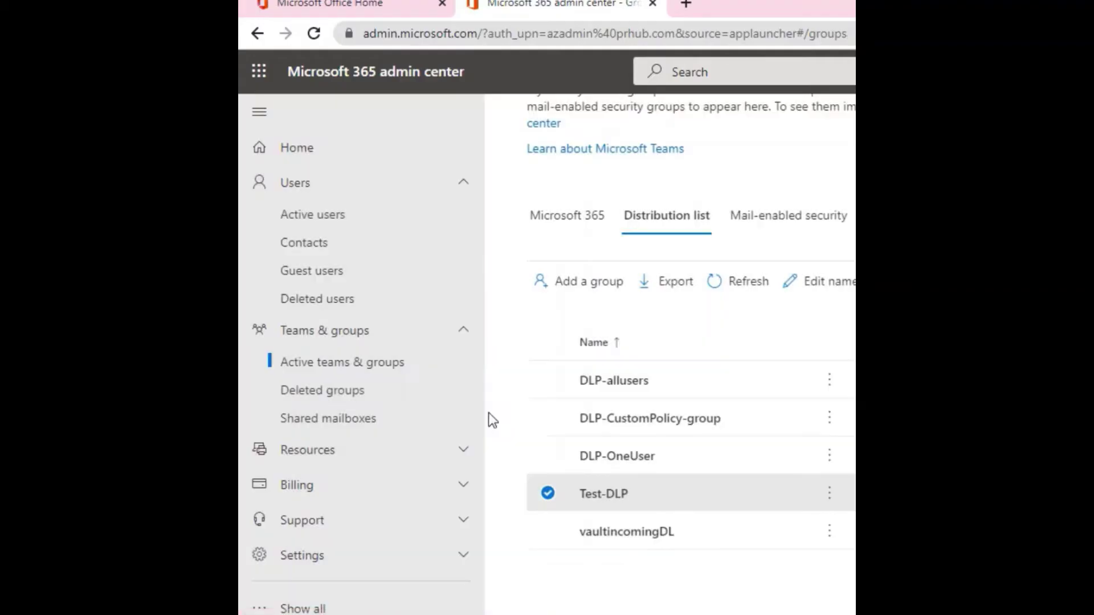
- In the compliance center, start a new sensitive info type under Data classification
click(309, 604)
scroll(319, 456, down, 5)
click(317, 383)
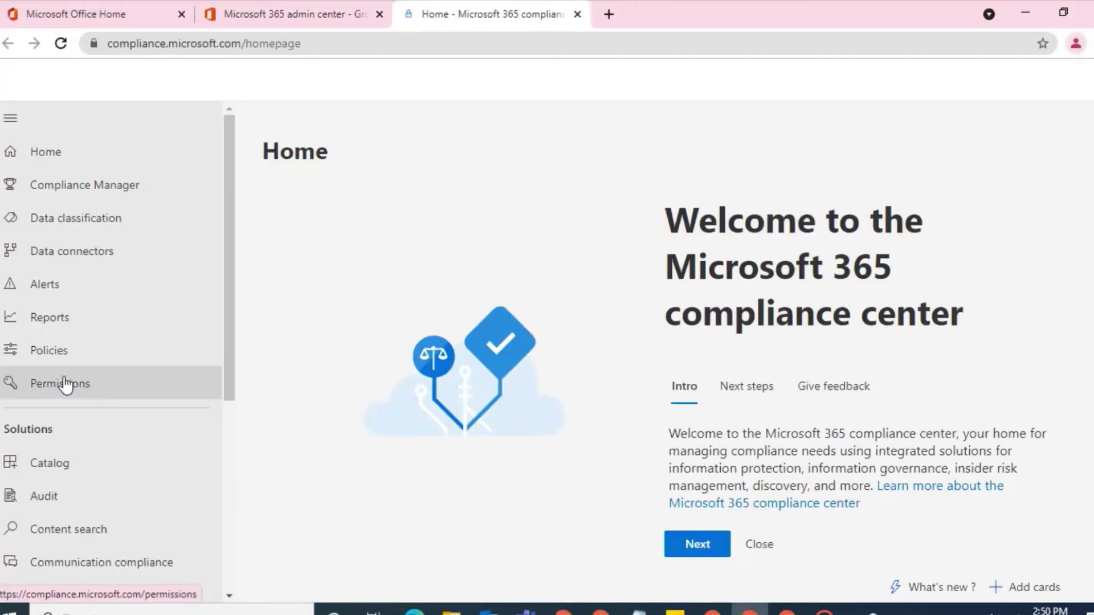
click(109, 224)
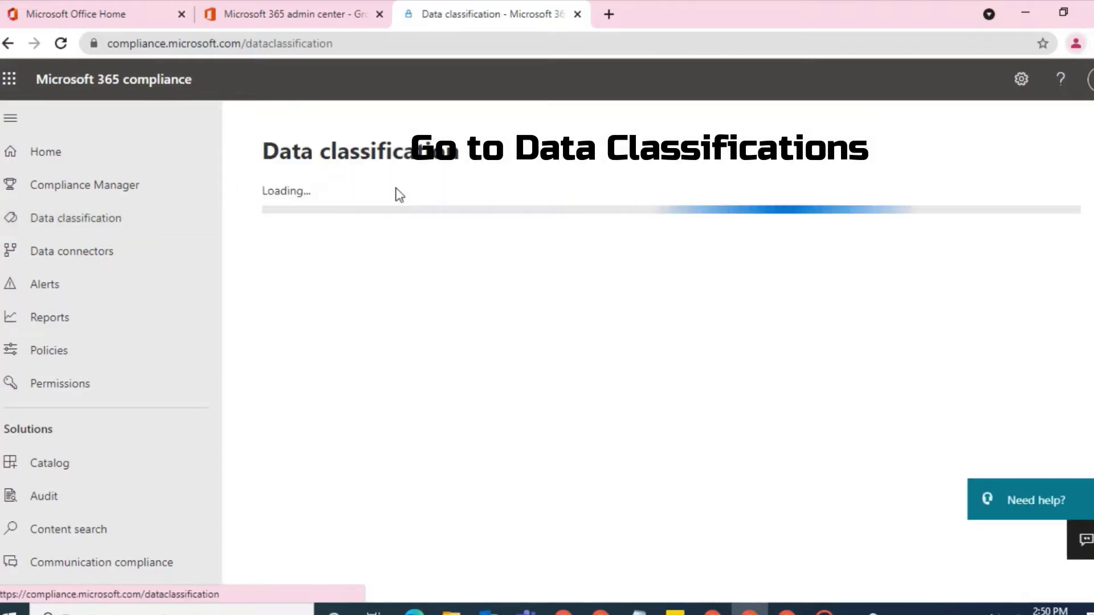
click(513, 198)
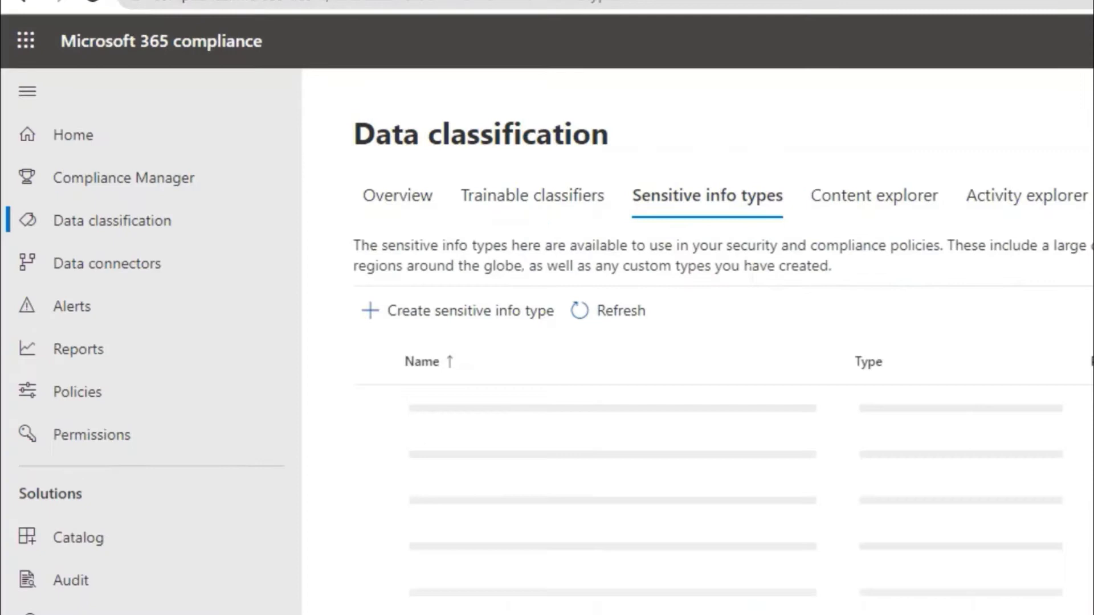
click(434, 316)
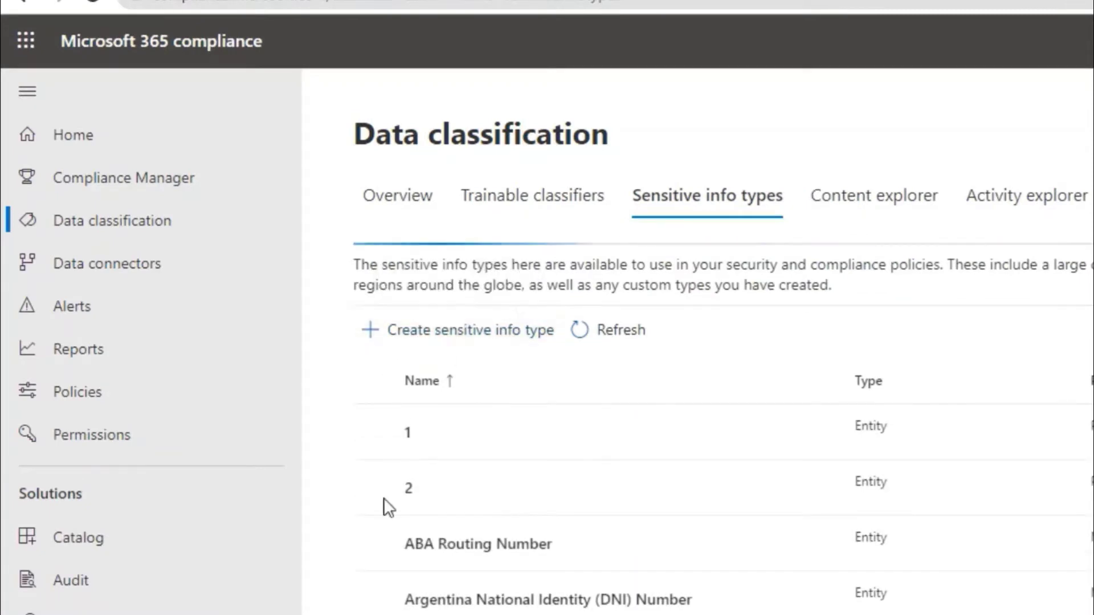
click(450, 336)
- Name the info type 'keyword' with description 'keyword' and continue to patterns
click(376, 328)
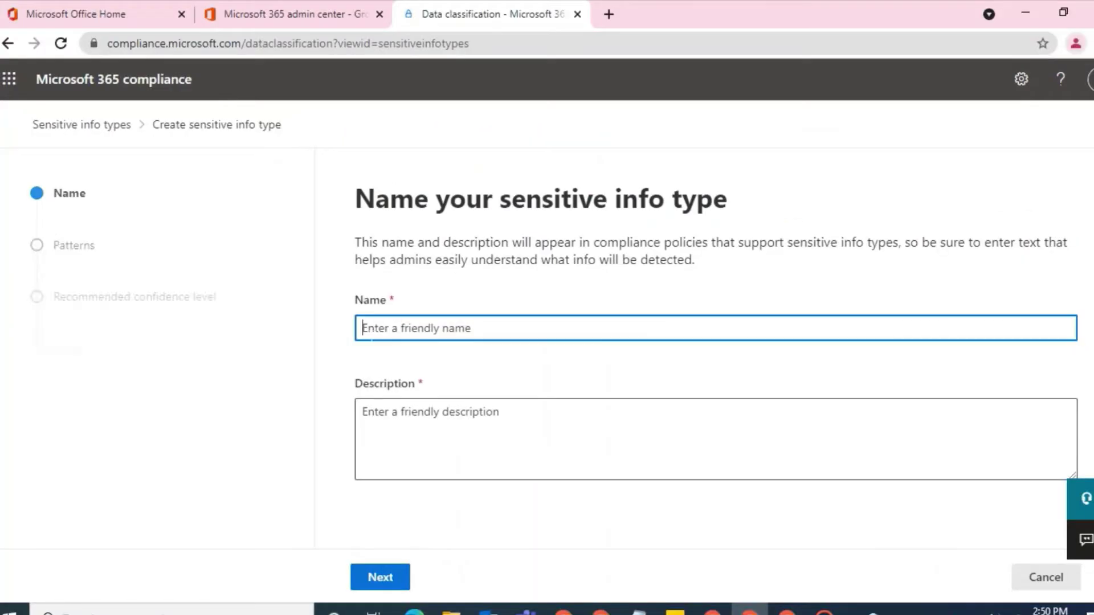
text(keyword)
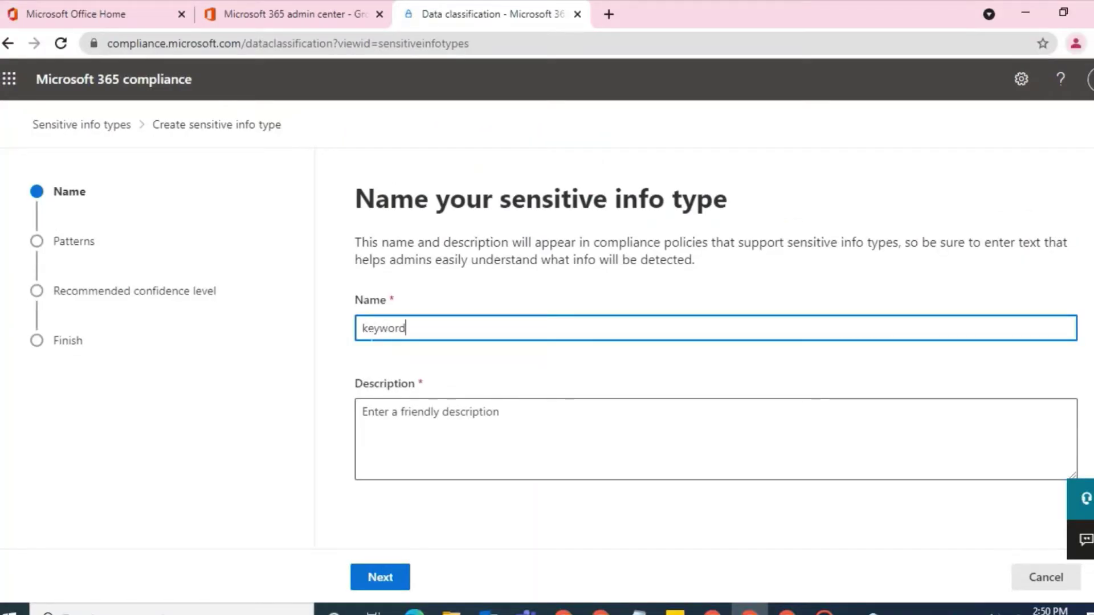
key(Tab)
click(404, 578)
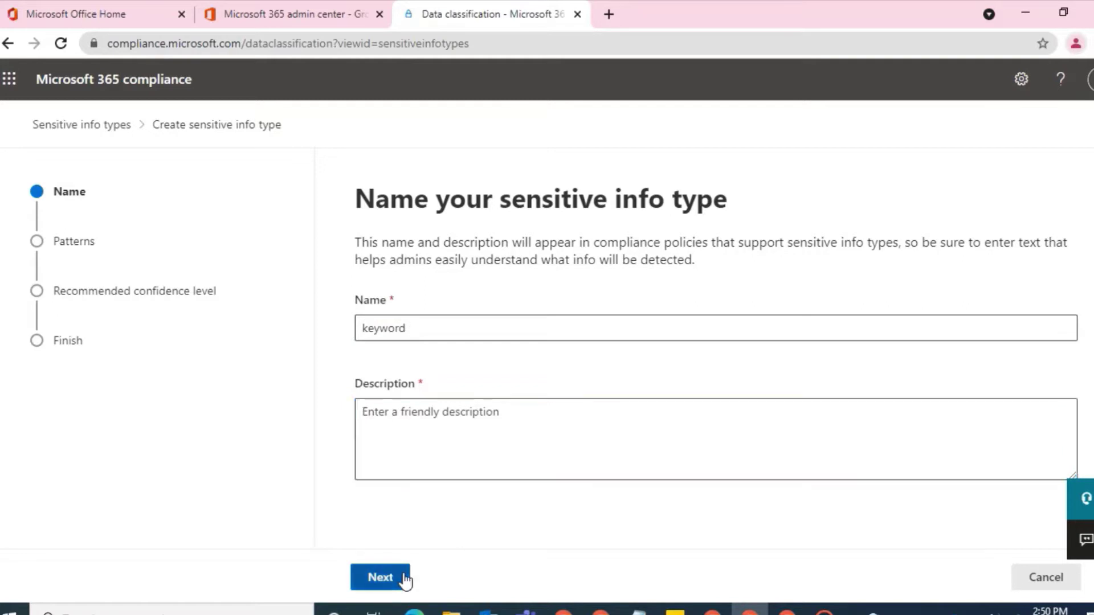
click(648, 285)
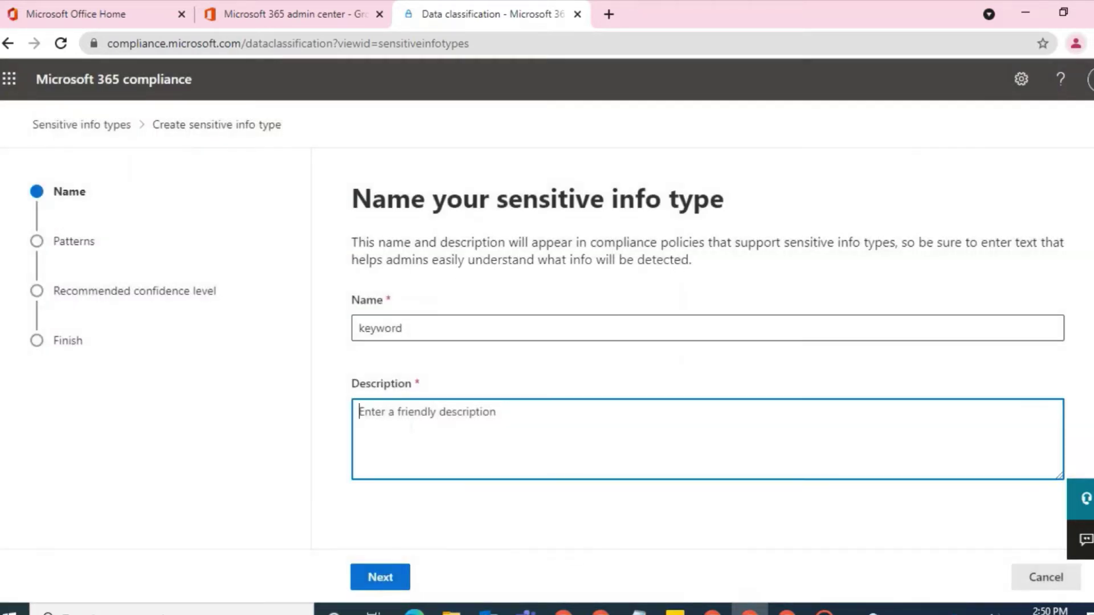
text(keyword test)
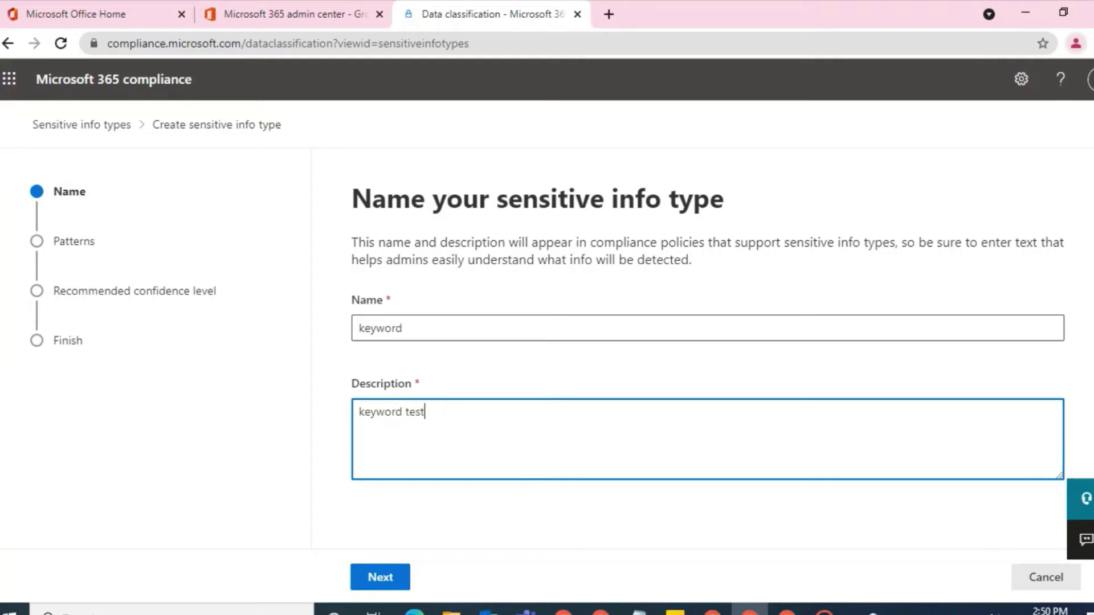
click(379, 576)
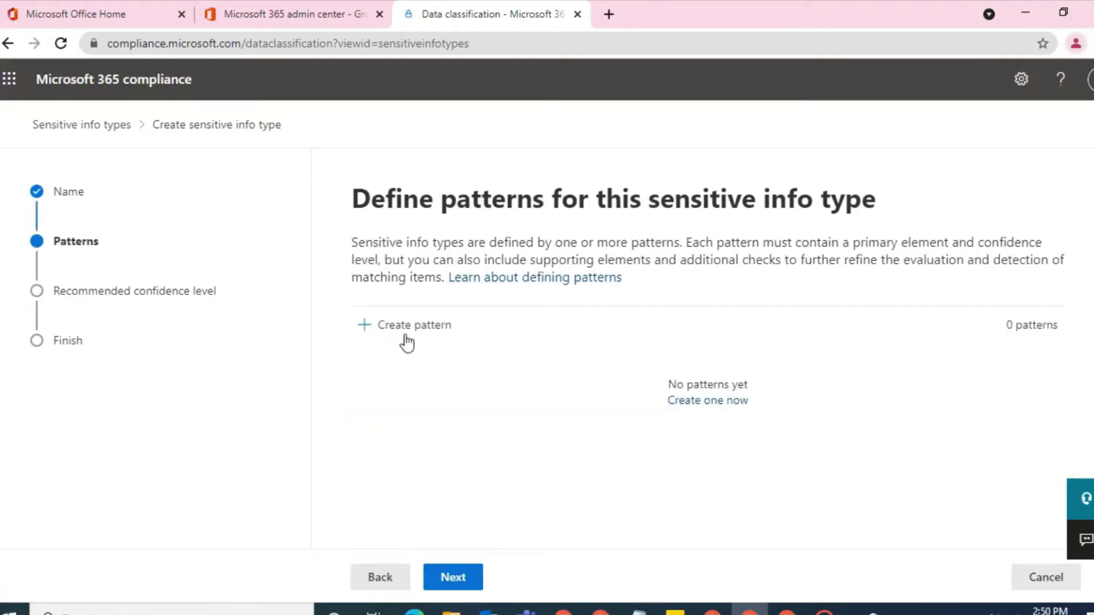
- Start a Low confidence pattern with a keyword list as the primary element
click(403, 329)
click(708, 342)
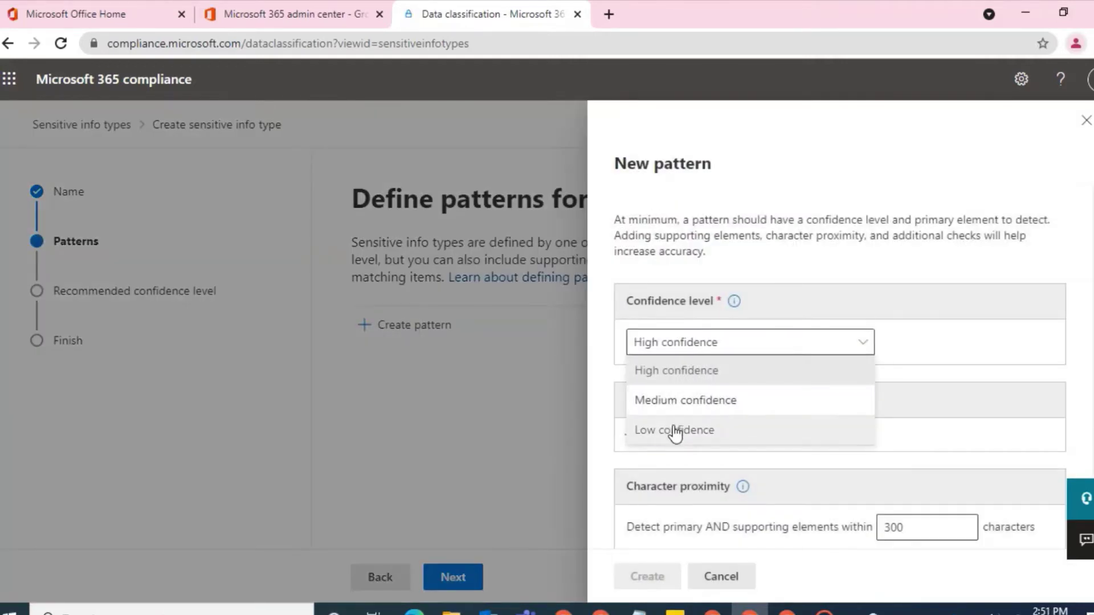
click(675, 432)
scroll(753, 405, down, 2)
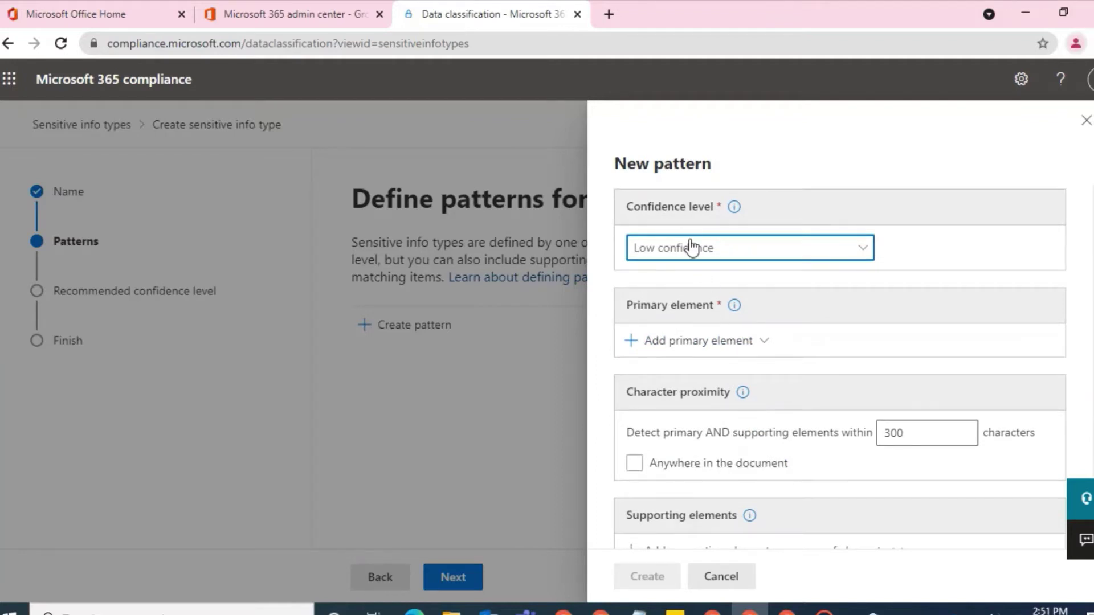
click(724, 343)
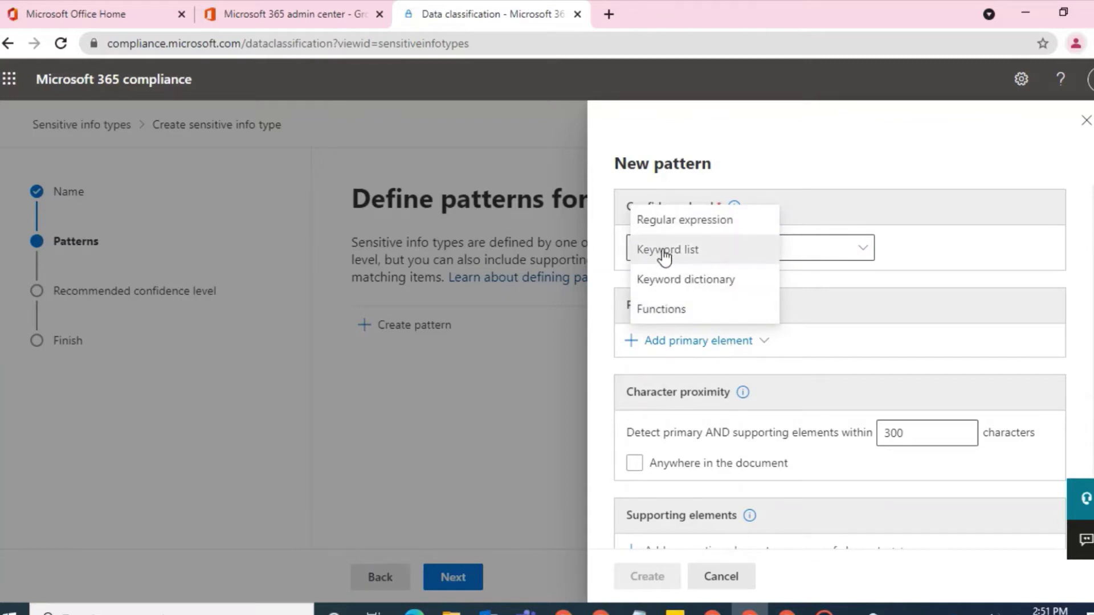
click(664, 250)
- List salary, payslip, offer latter, credit card, interview, invoices one per line, case sensitive, string match
text(sala)
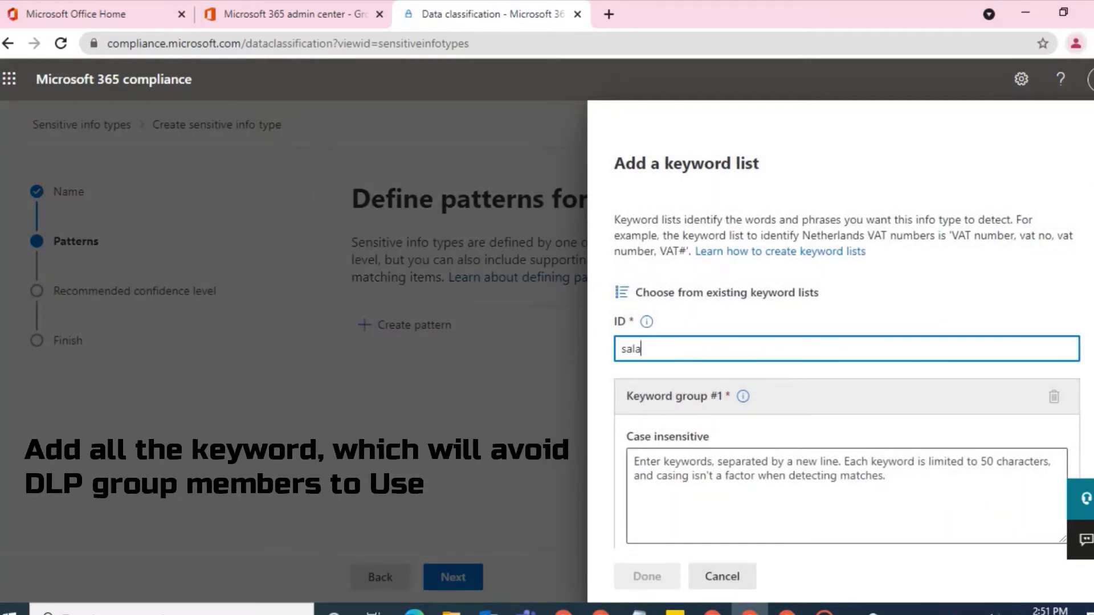
text(ry, payslip)
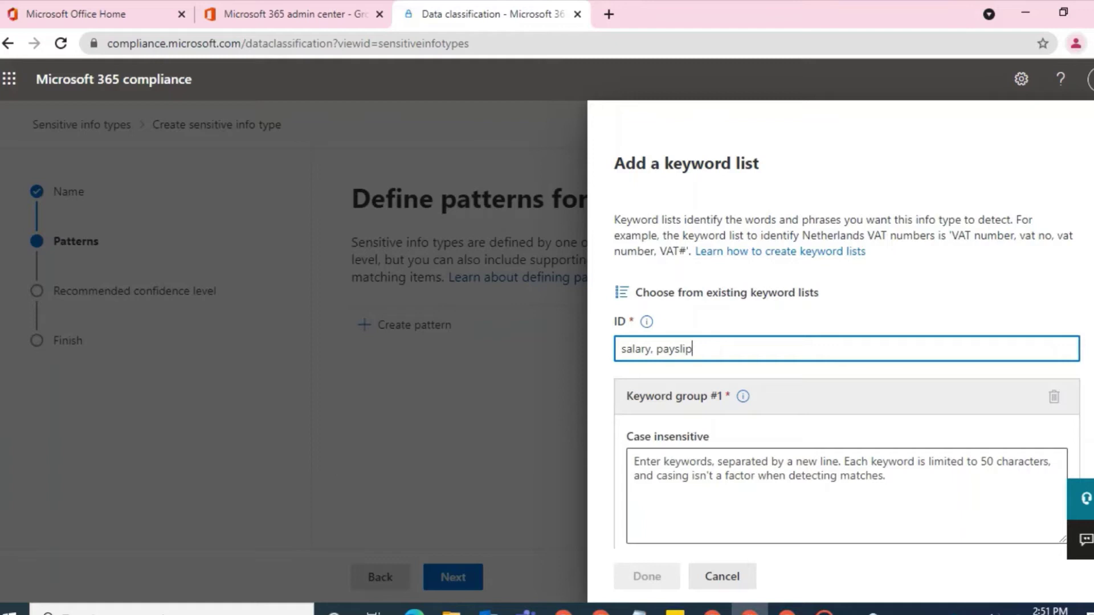
text(, offer latter, credit card, interview, invoice)
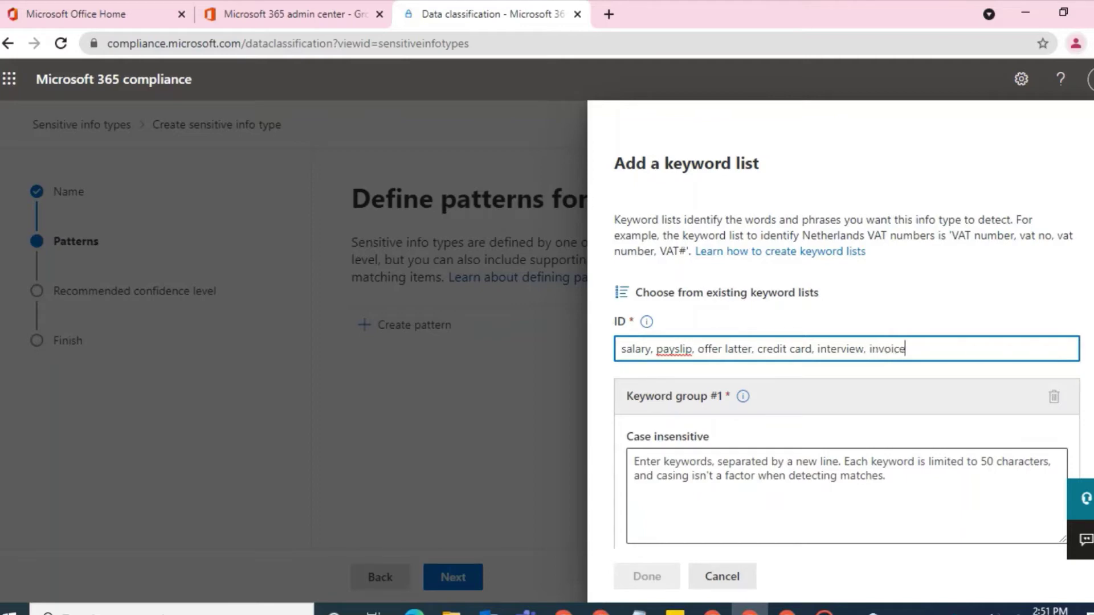
text(s)
click(740, 490)
scroll(846, 398, down, 1)
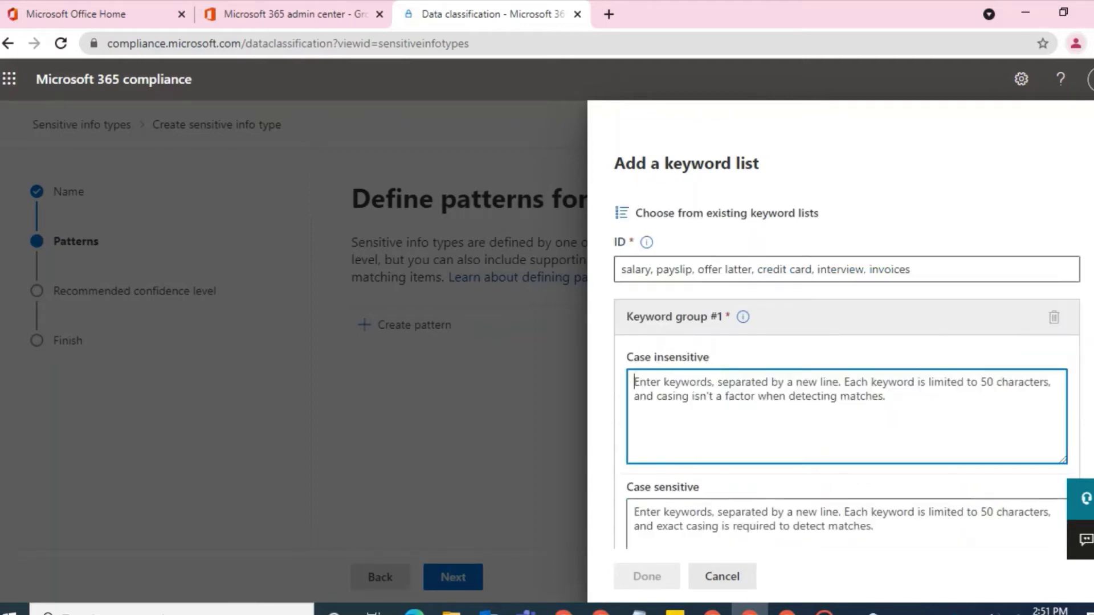
scroll(847, 367, down, 1)
key(Tab)
scroll(846, 368, up, 2)
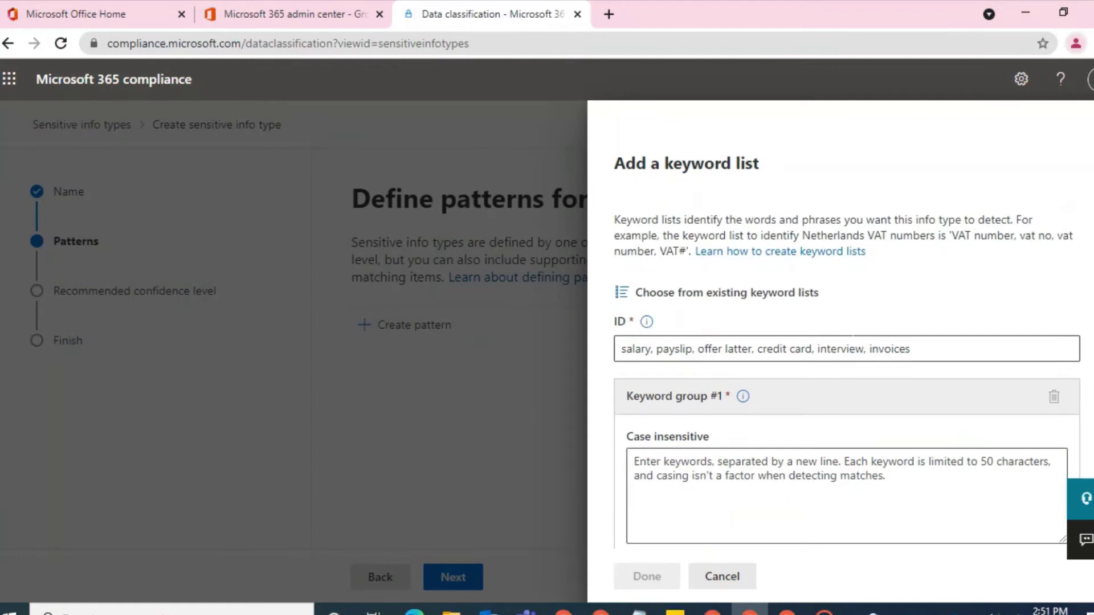
key(Tab)
key(ctrl+c)
key(Tab)
key(Tab)
key(Tab)
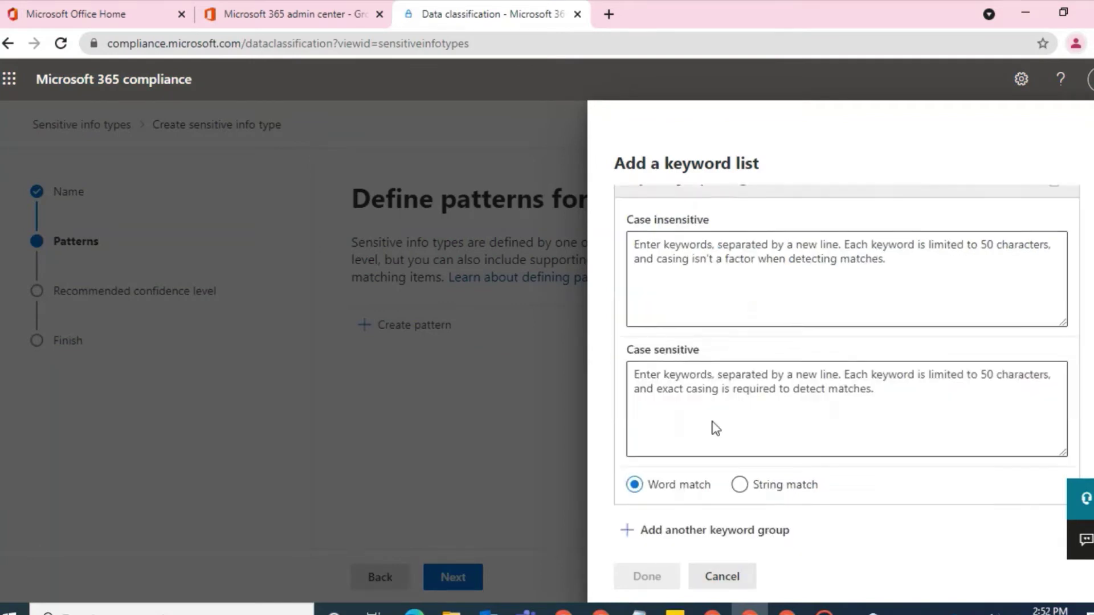
key(ctrl+v)
click(670, 363)
key(BackSpace)
key(BackSpace)
key(Return)
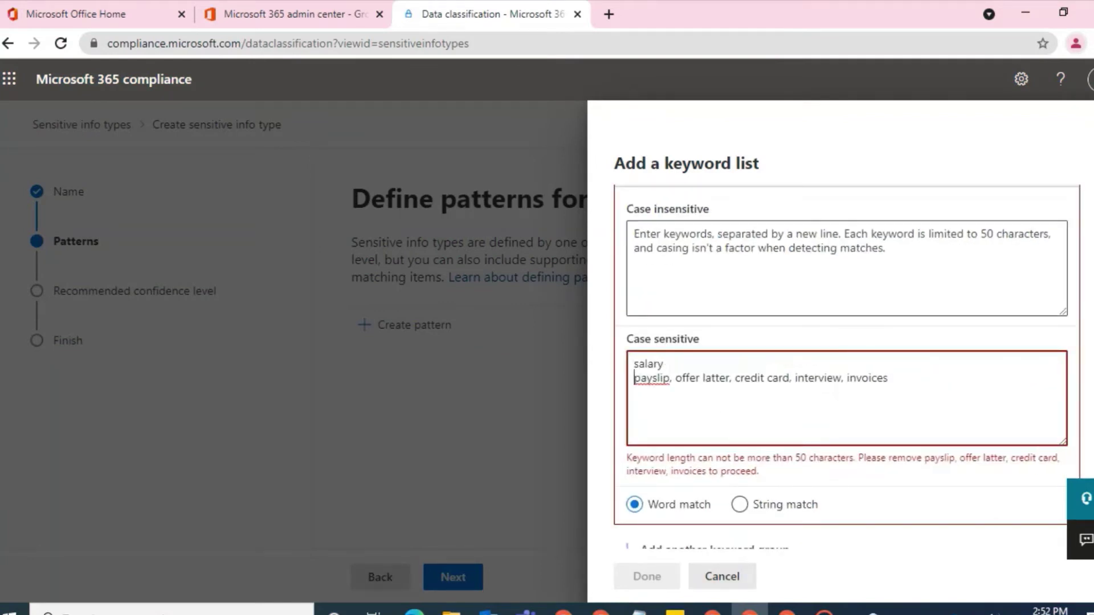
key(Return)
key(Delete)
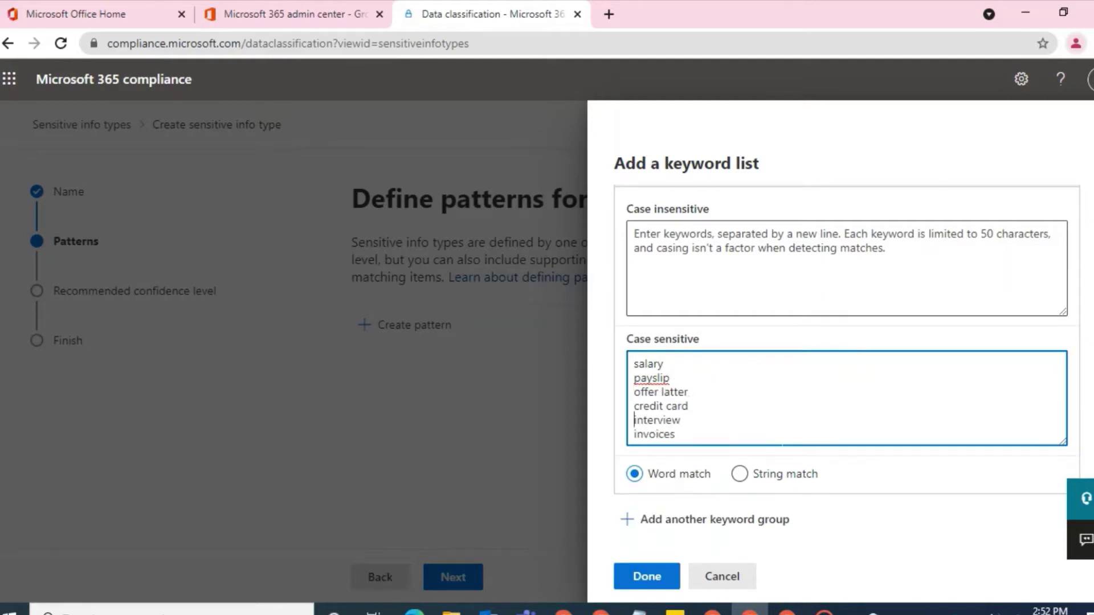
click(740, 474)
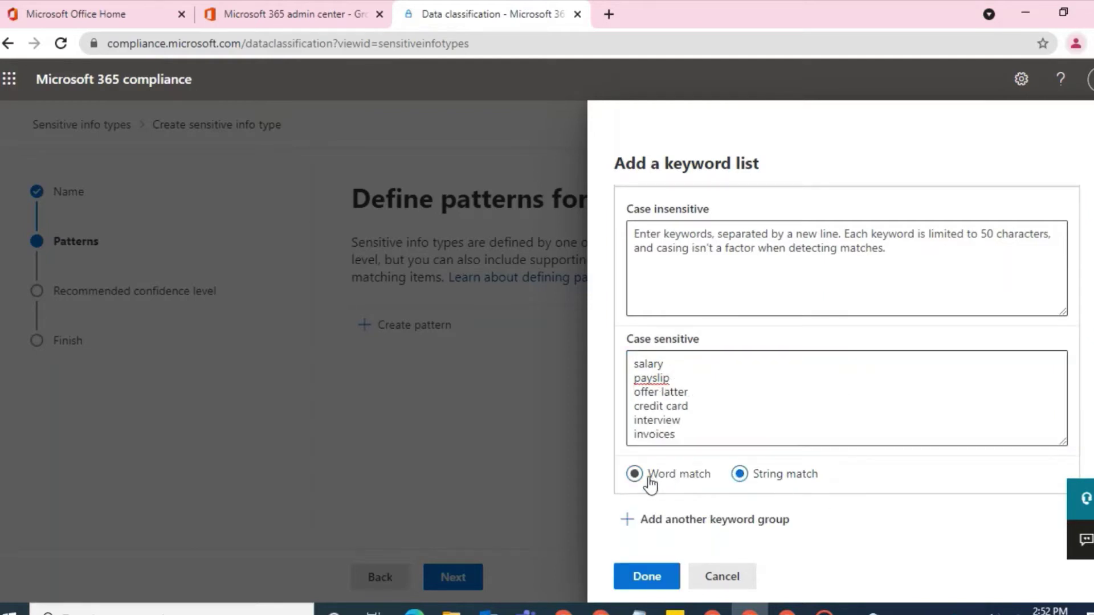
click(647, 576)
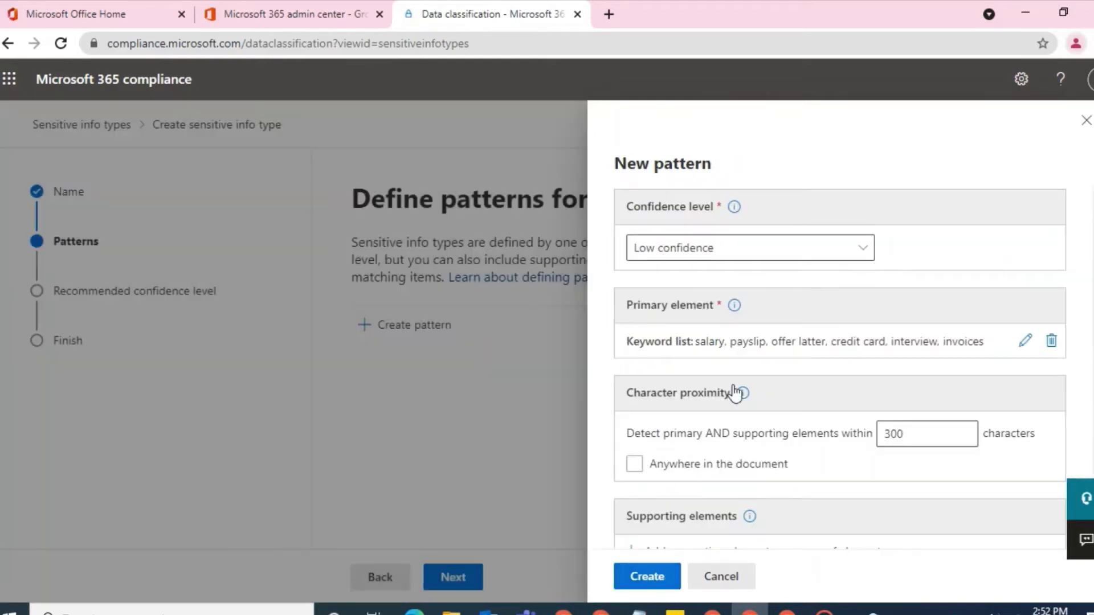
- Match the keywords anywhere in the document and create the pattern
scroll(809, 337, down, 2)
click(718, 341)
scroll(686, 322, down, 1)
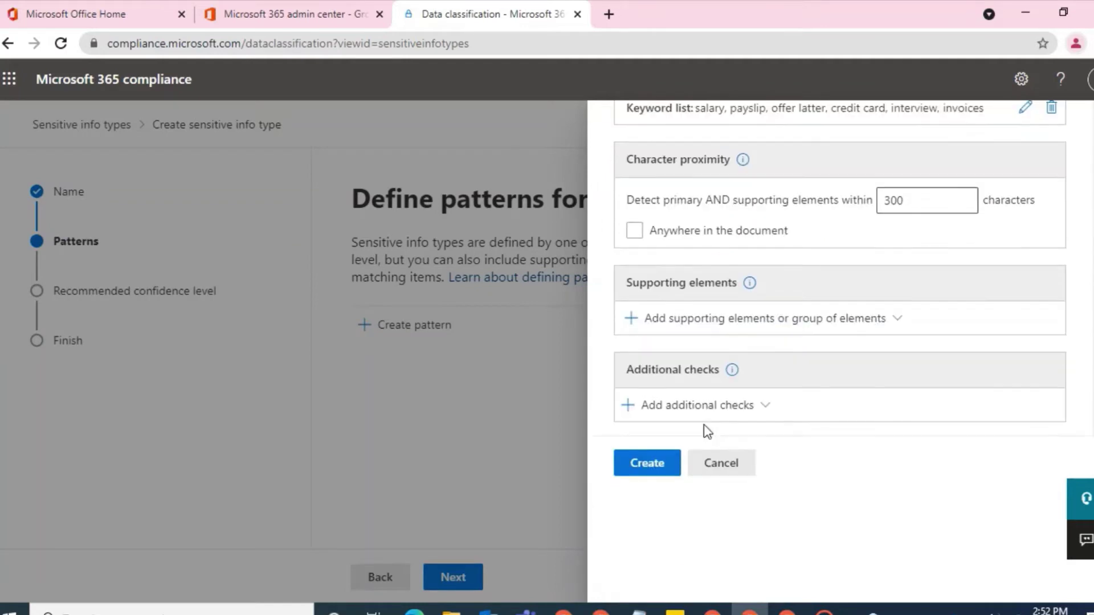
key(space)
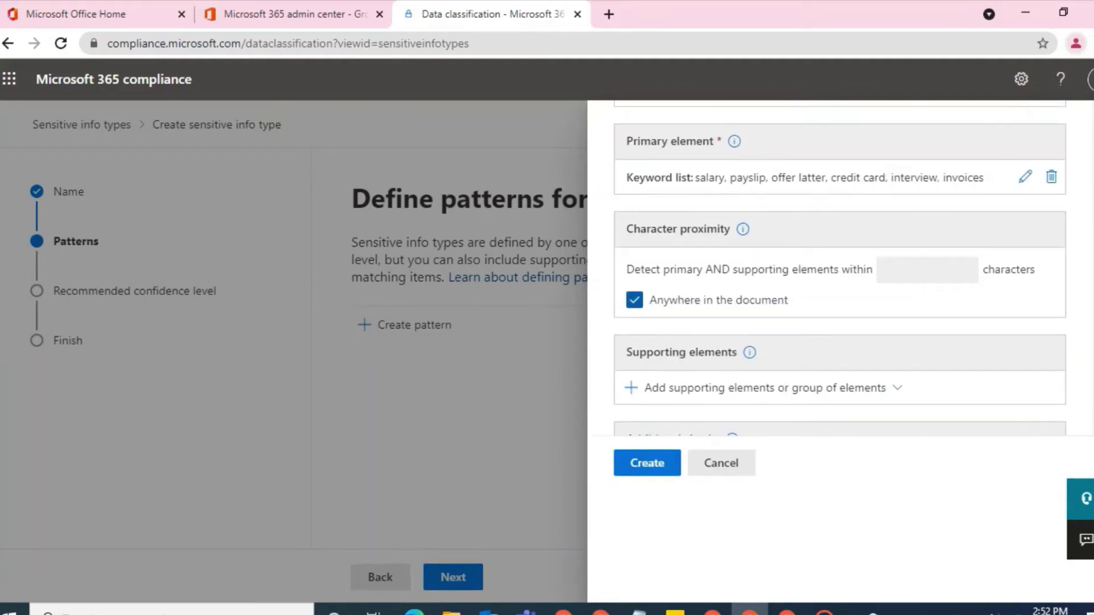
click(635, 300)
click(635, 300)
scroll(661, 393, down, 1)
click(642, 472)
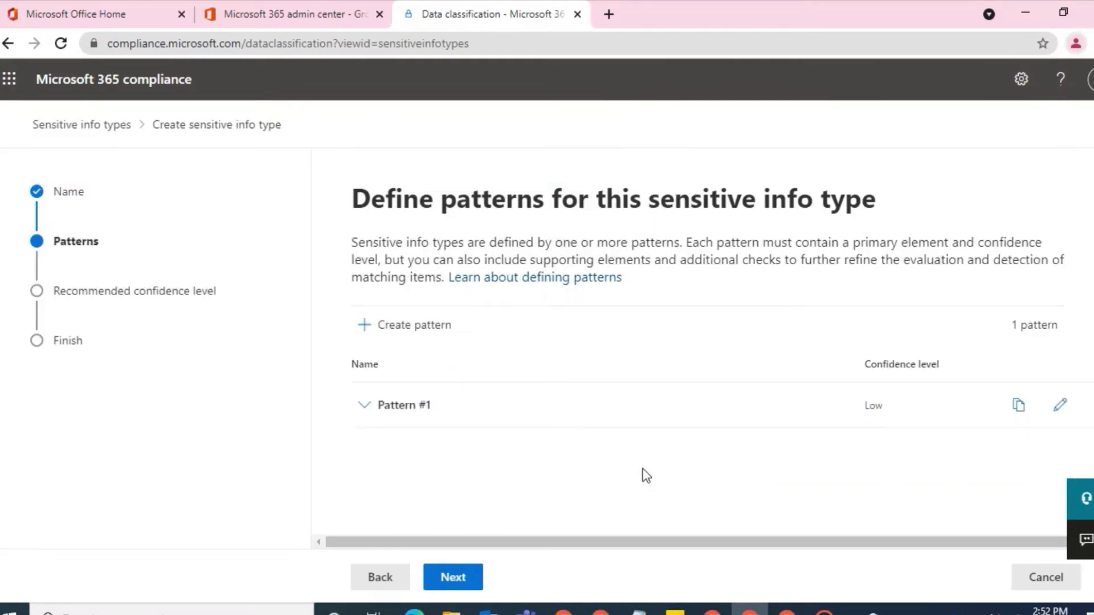
- Keep Low as recommended confidence, review, and create the 'keyword' info type
click(454, 576)
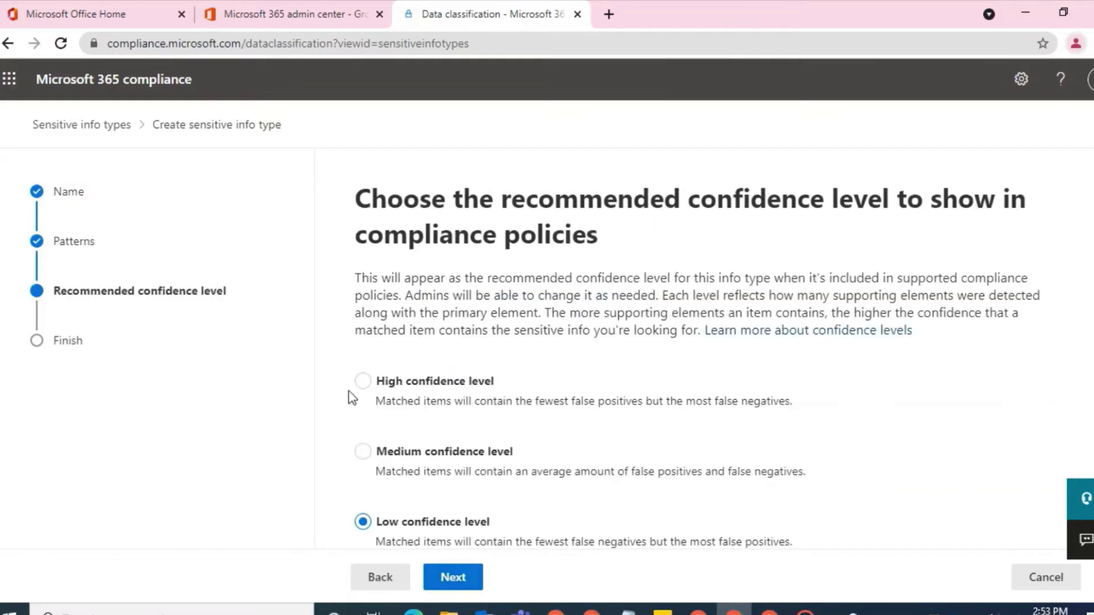
scroll(365, 433, down, 1)
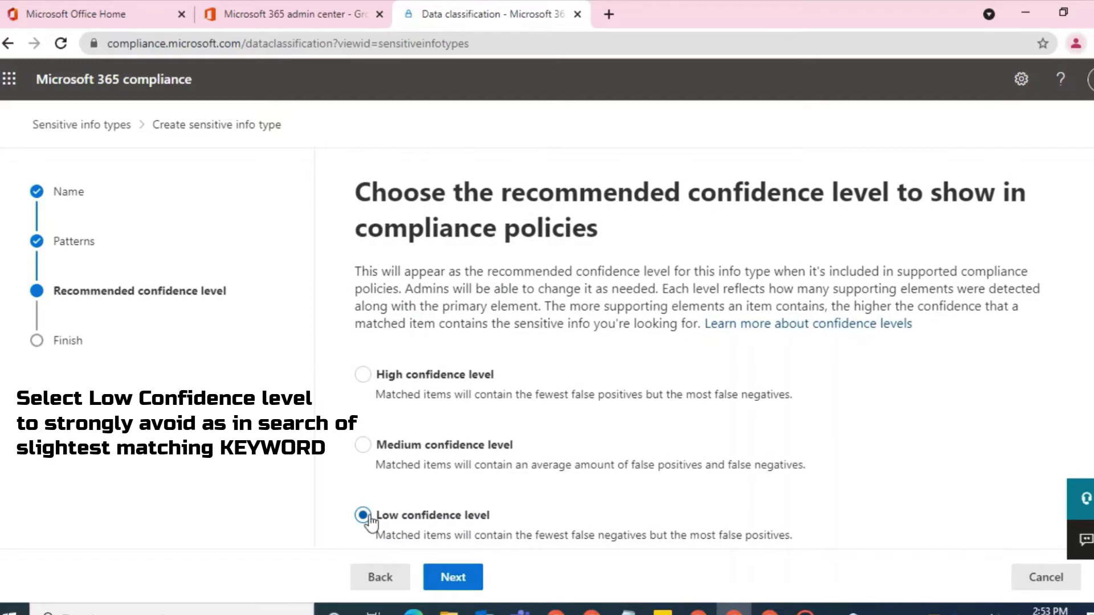
click(451, 578)
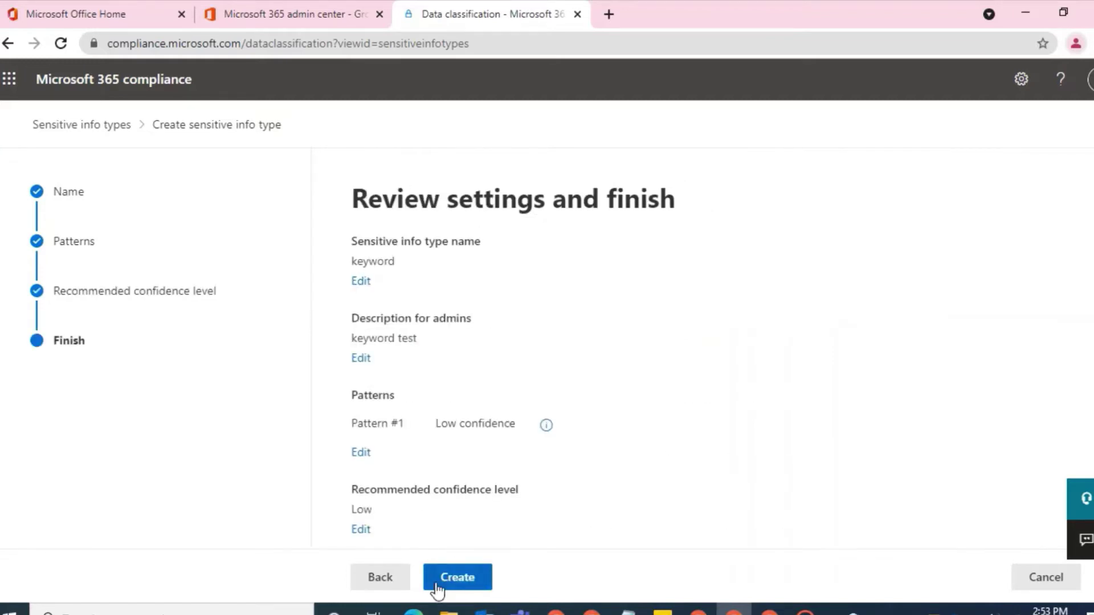
click(472, 574)
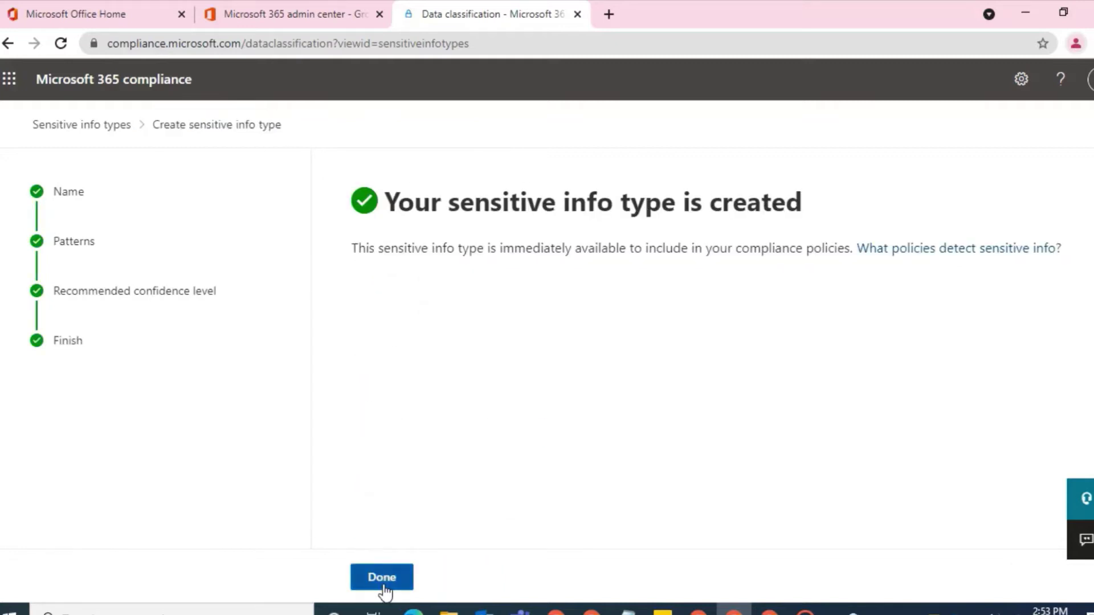
click(383, 587)
scroll(219, 530, down, 3)
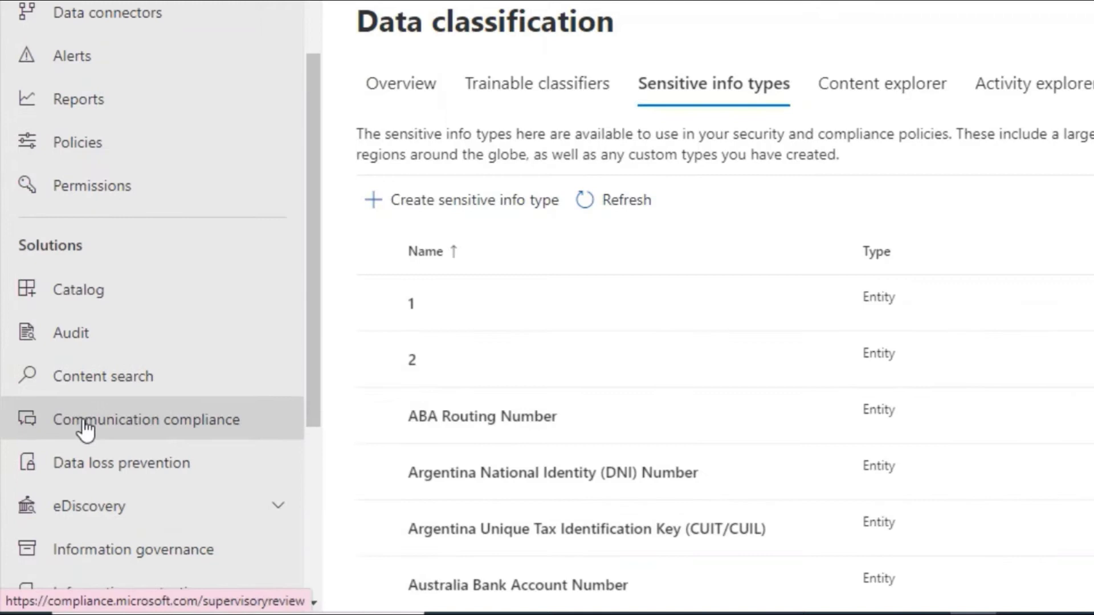
- Create a DLP policy from the Custom policy template named 'Custom policy - test'
click(135, 463)
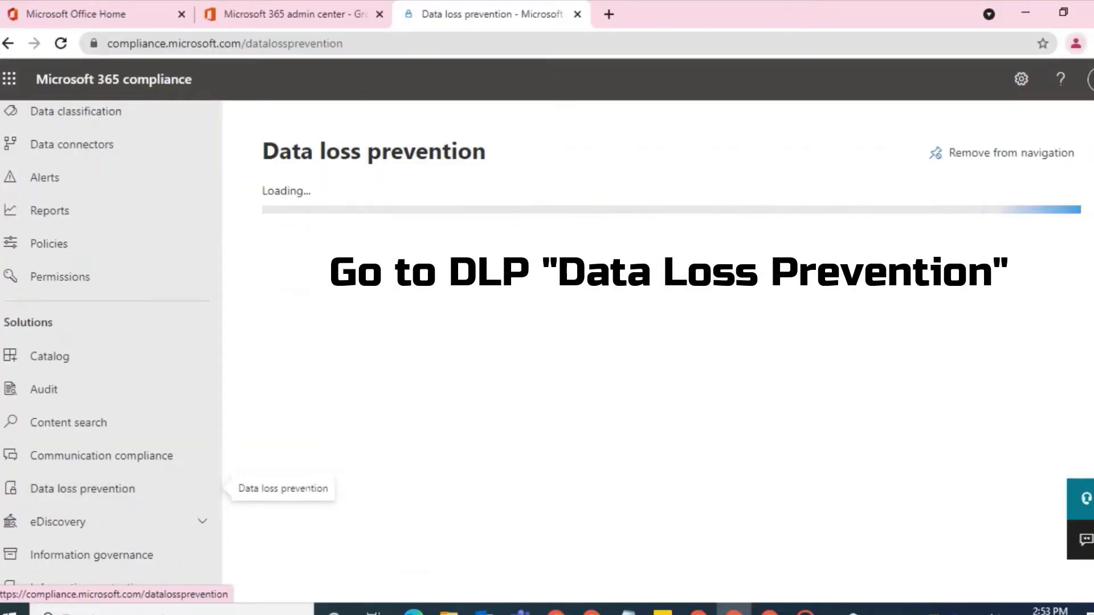
click(368, 201)
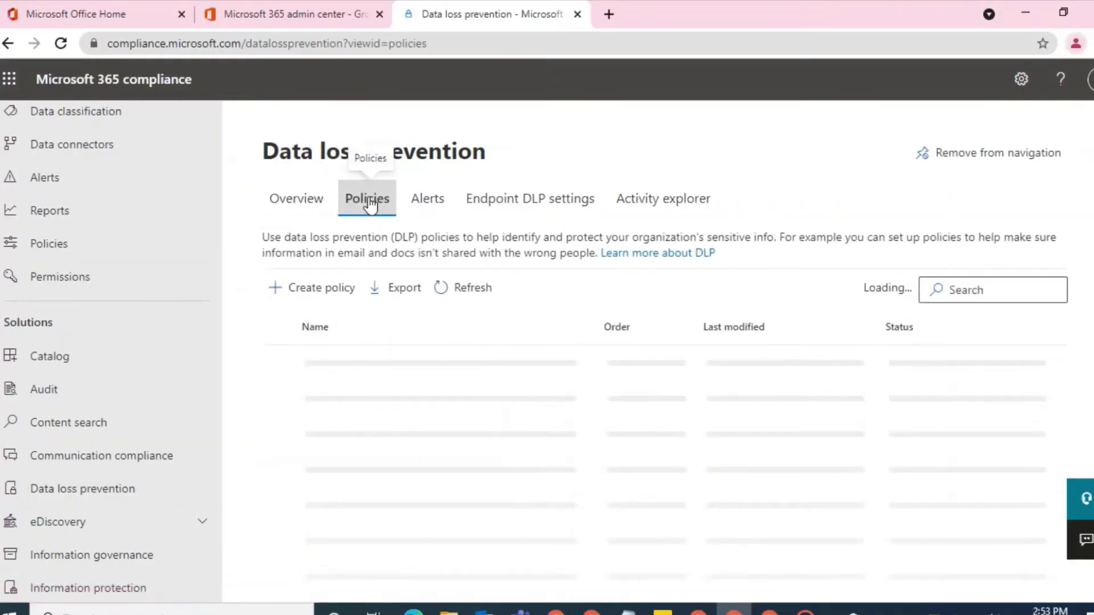
click(298, 297)
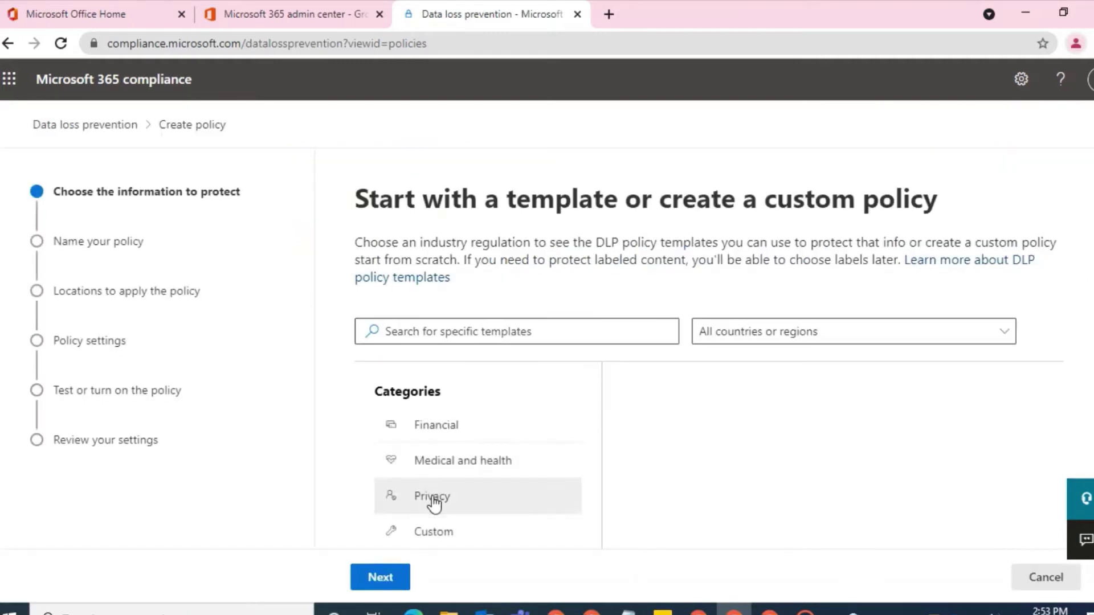
click(435, 530)
click(671, 432)
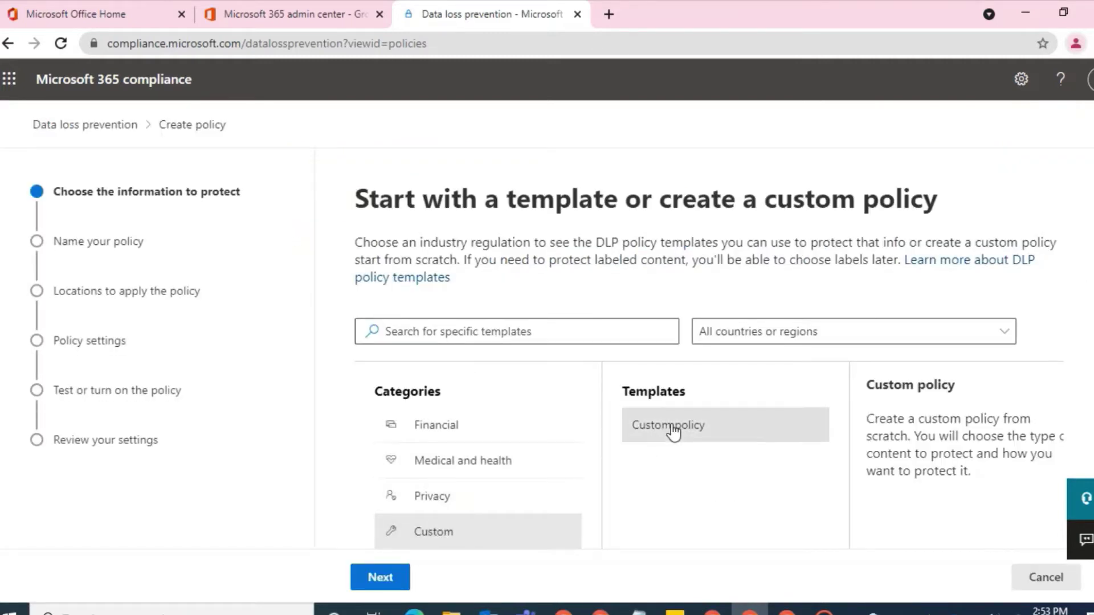
scroll(816, 510, down, 1)
click(380, 576)
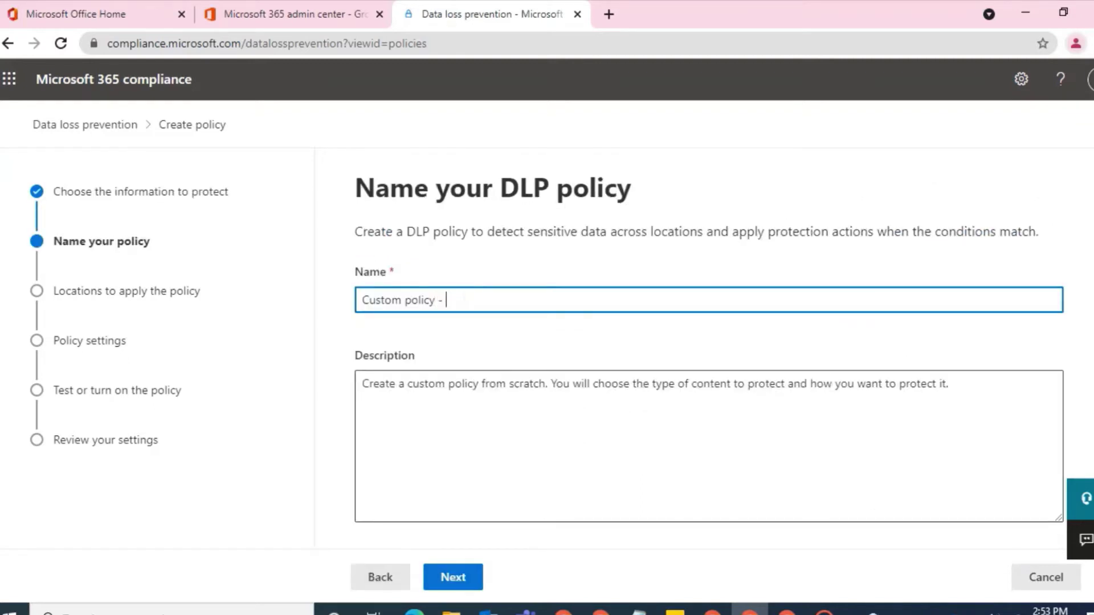
click(420, 384)
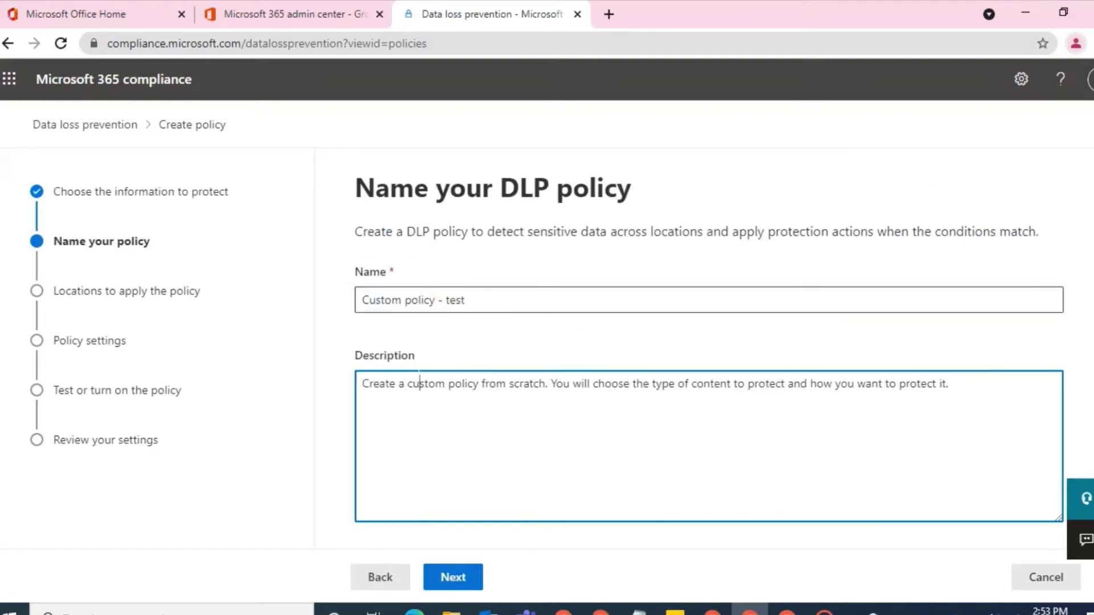
- Turn off the on-premises, Teams, SharePoint and OneDrive locations
click(458, 576)
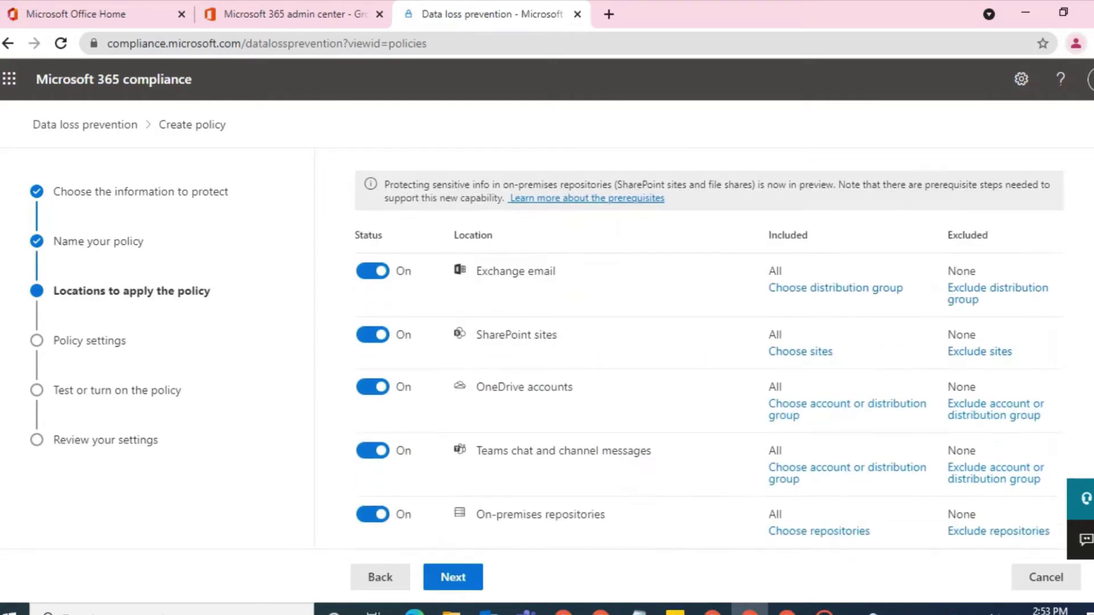
click(373, 513)
click(372, 452)
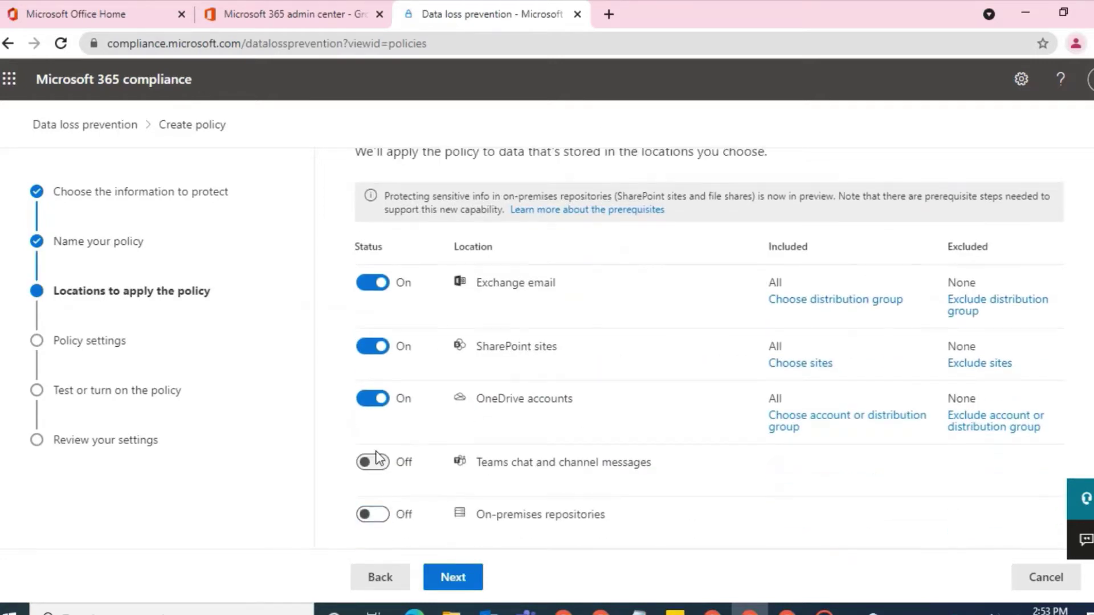
click(375, 353)
click(377, 400)
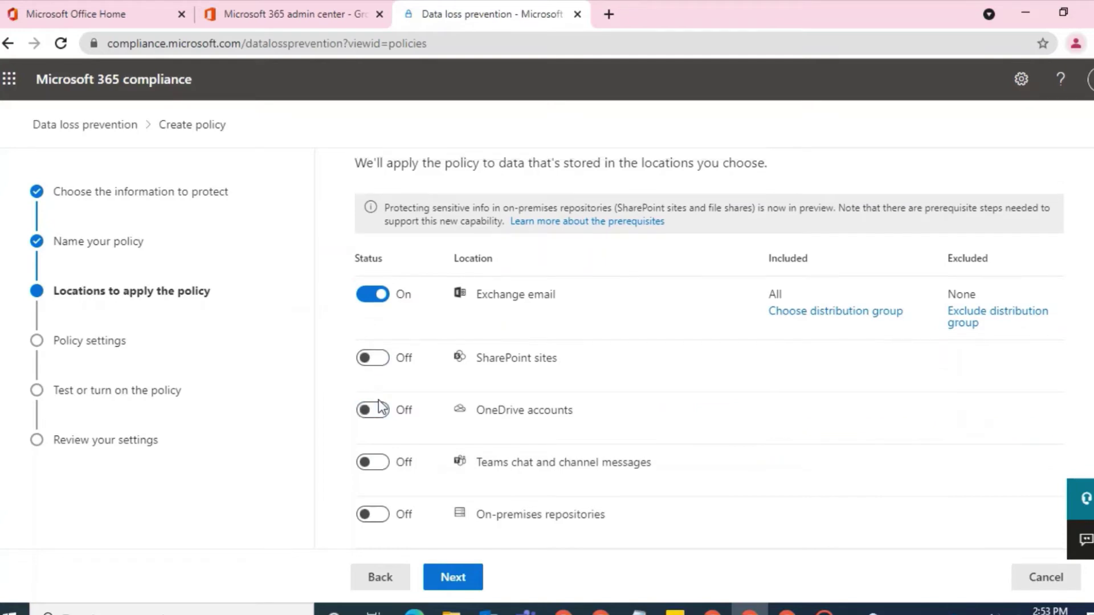
- Limit Exchange email to the Test-DLP distribution group, leaving SharePoint without chosen sites
click(799, 313)
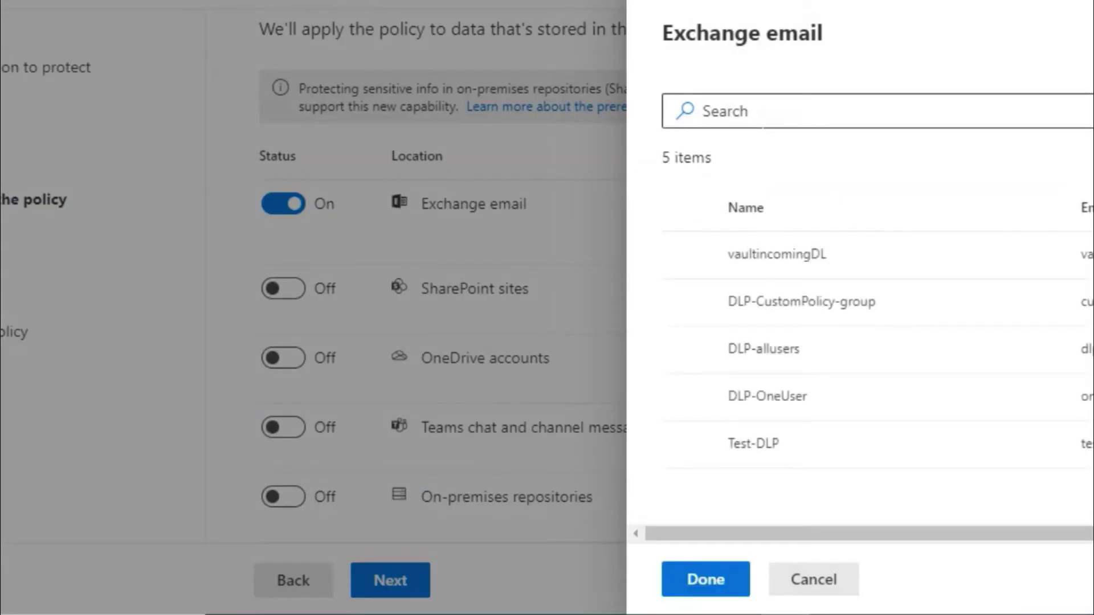
click(685, 447)
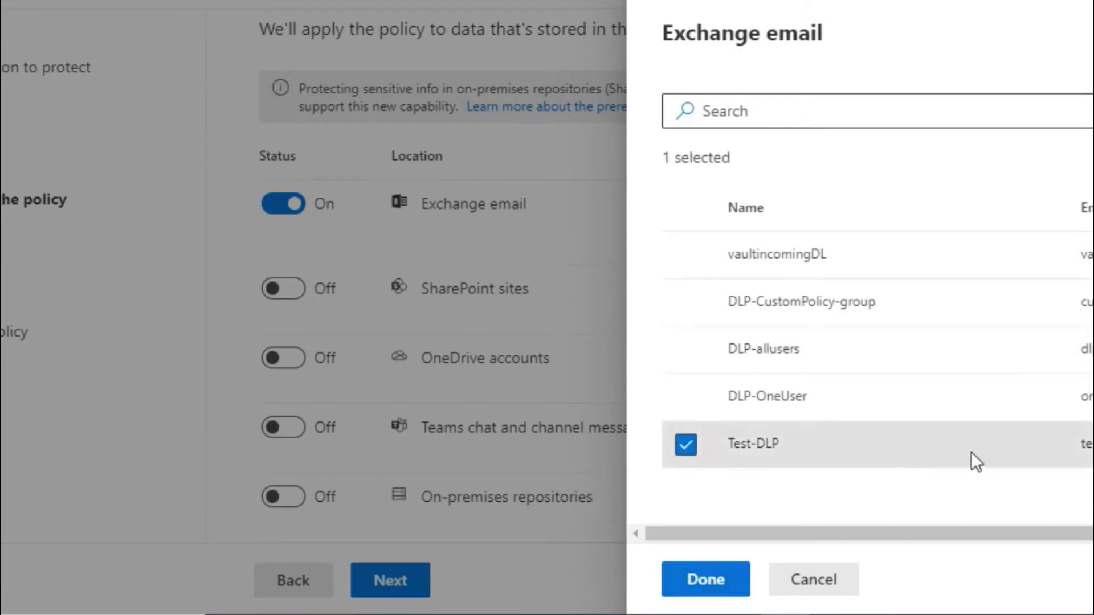
click(705, 579)
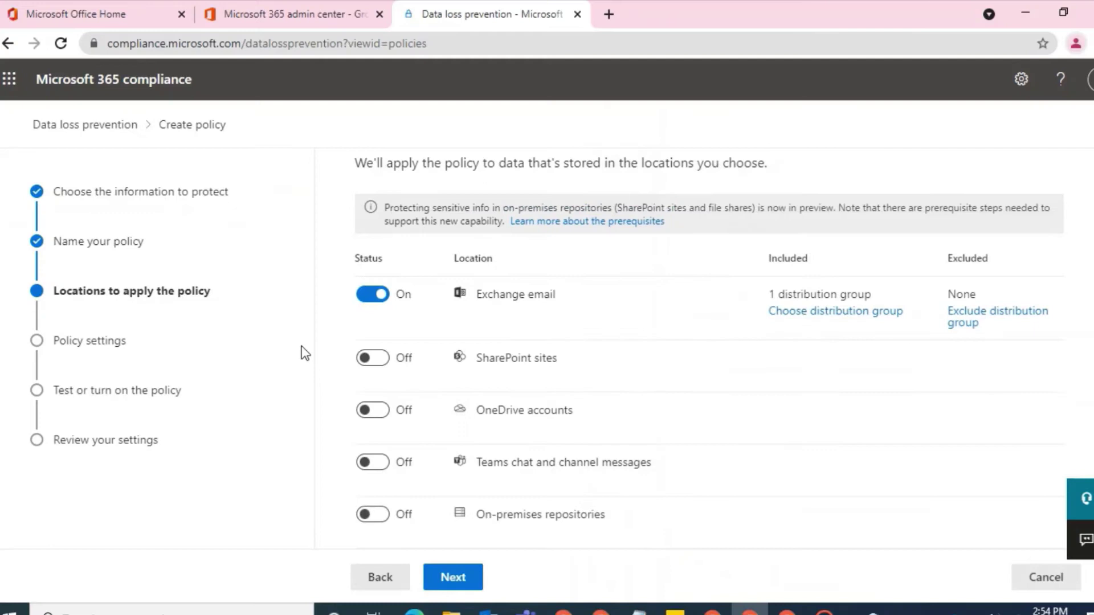
click(370, 358)
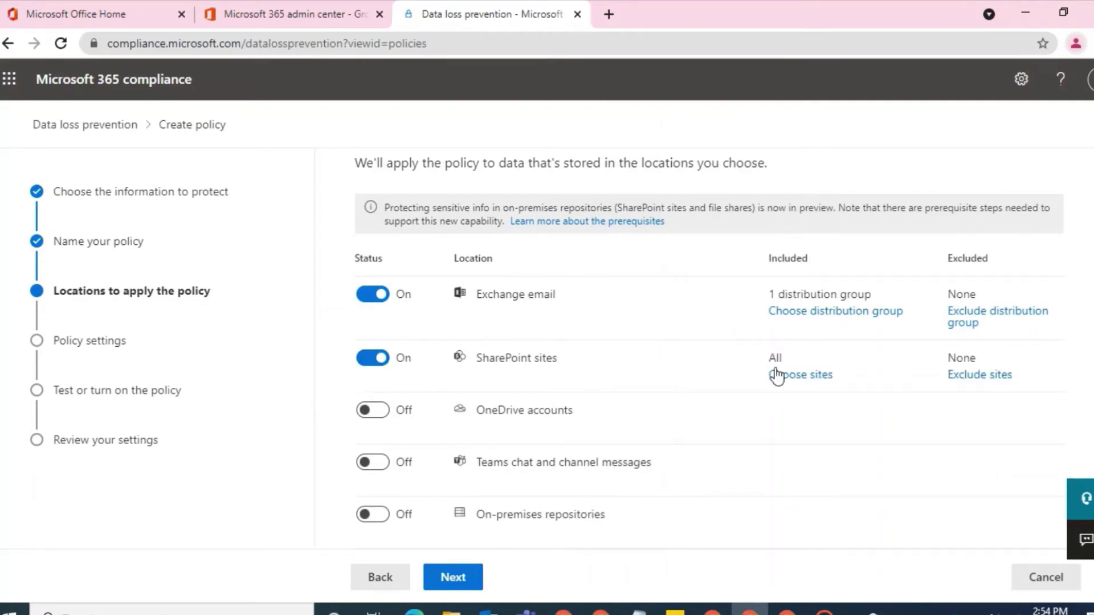
click(803, 379)
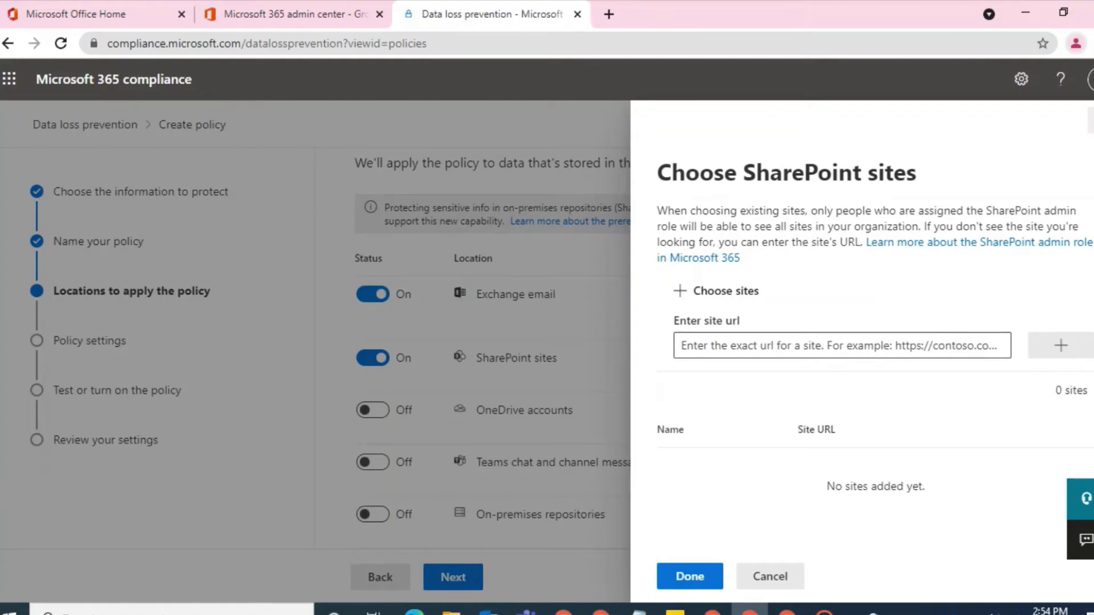
key(Escape)
- Switch SharePoint off and apply OneDrive to the Test-DLP distribution group
click(376, 357)
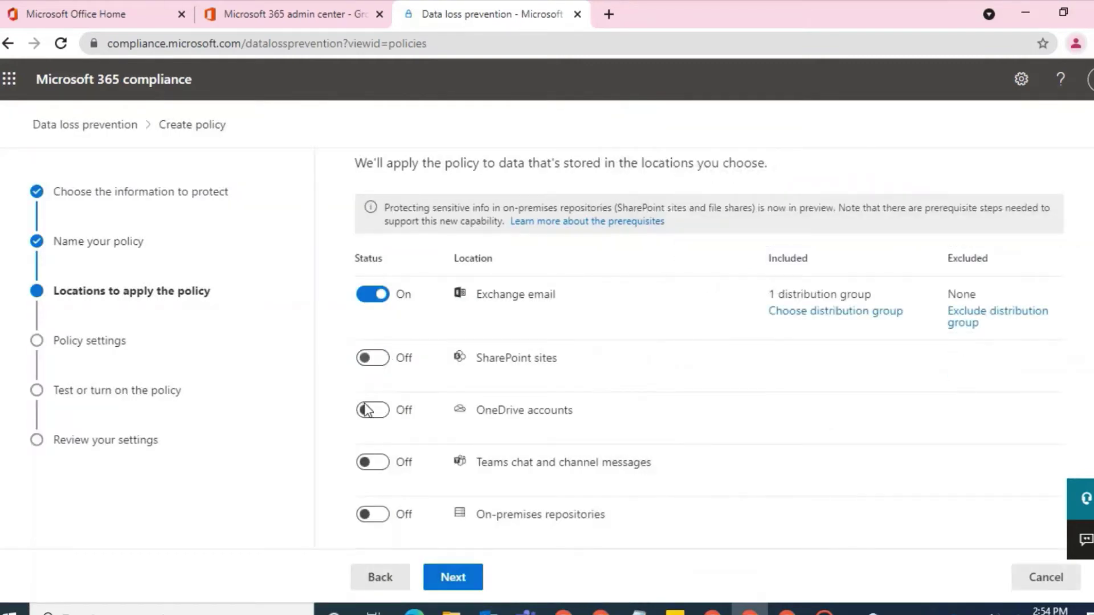
click(369, 411)
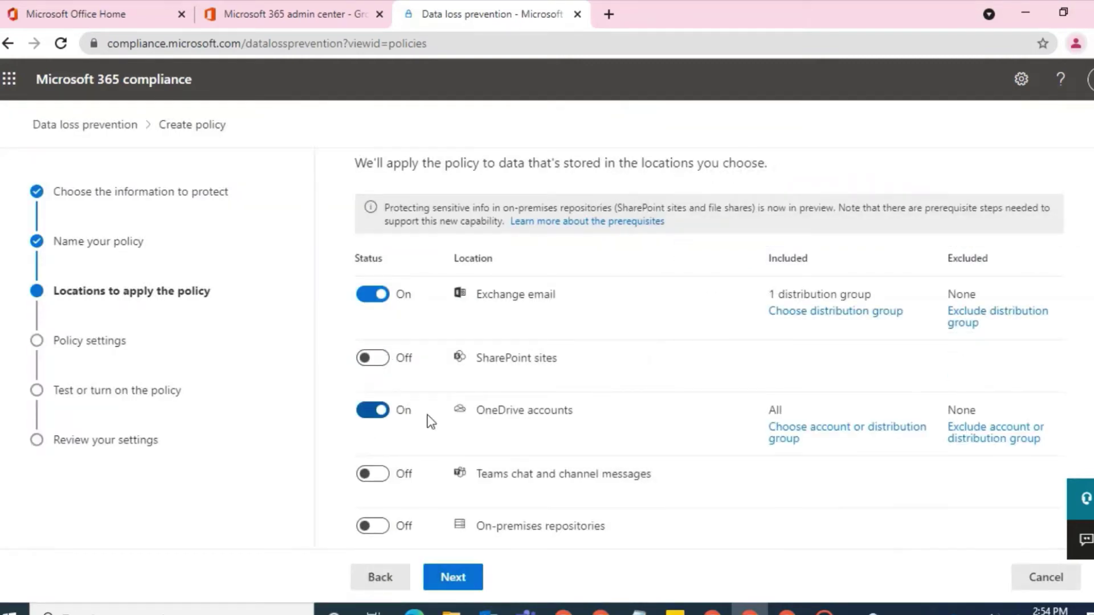
click(806, 428)
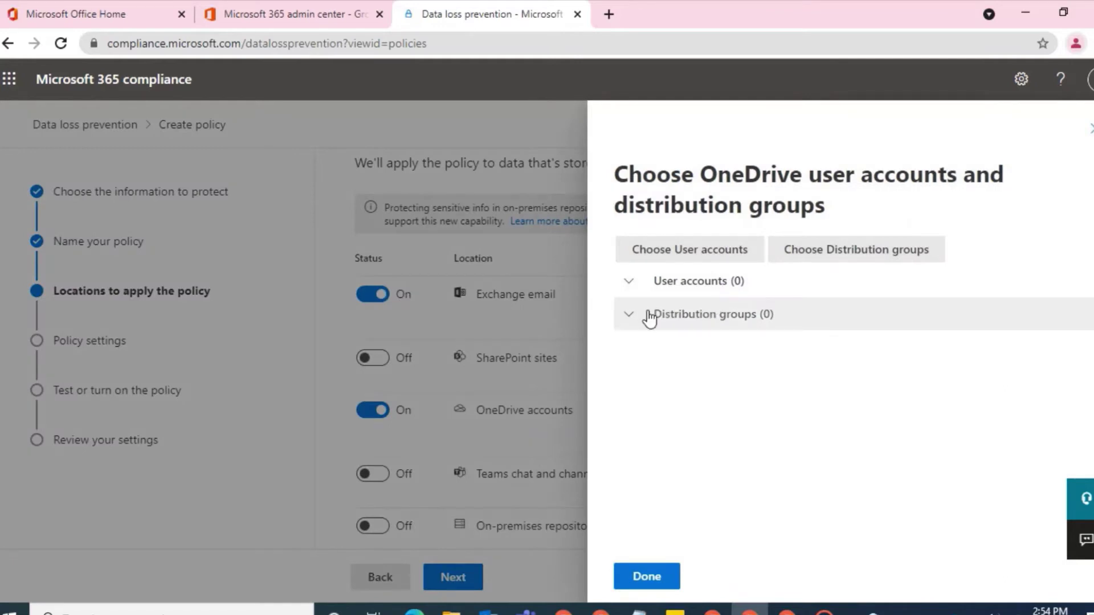
click(633, 323)
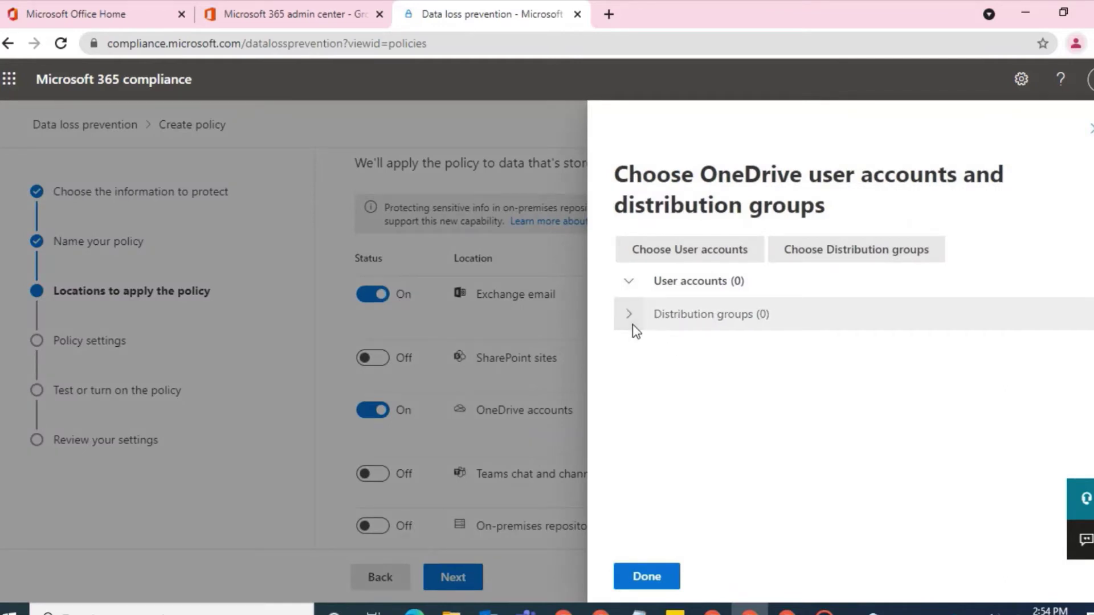
click(632, 324)
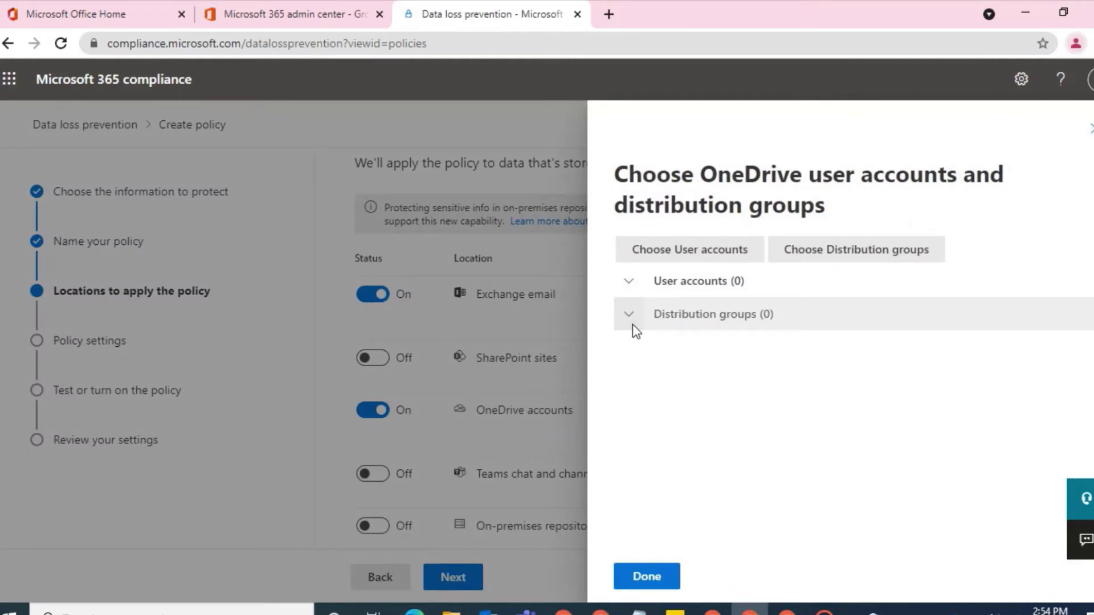
click(843, 254)
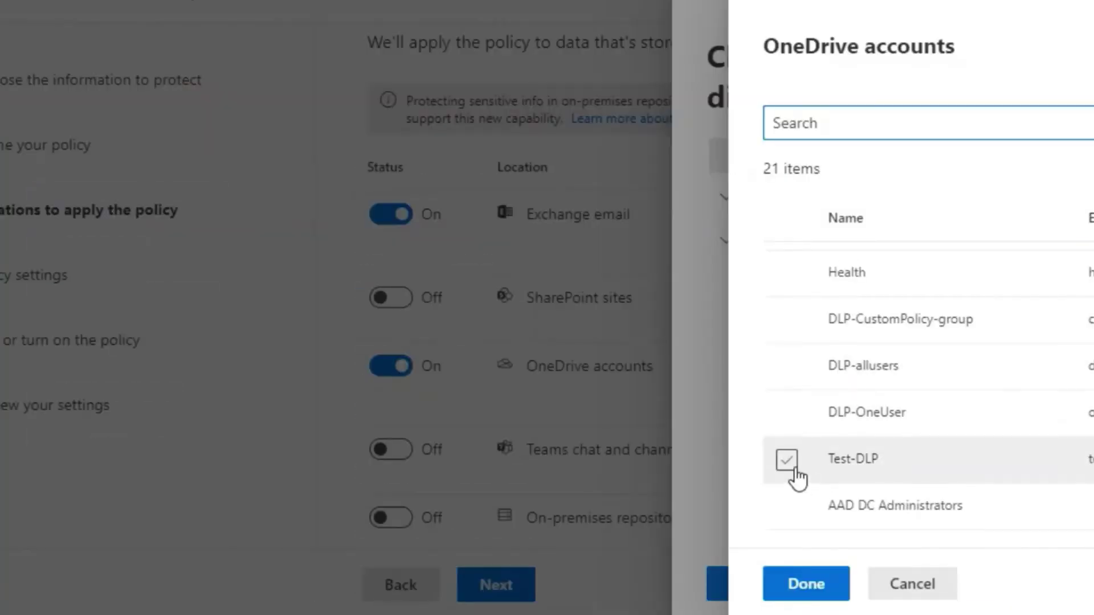
click(797, 478)
click(820, 590)
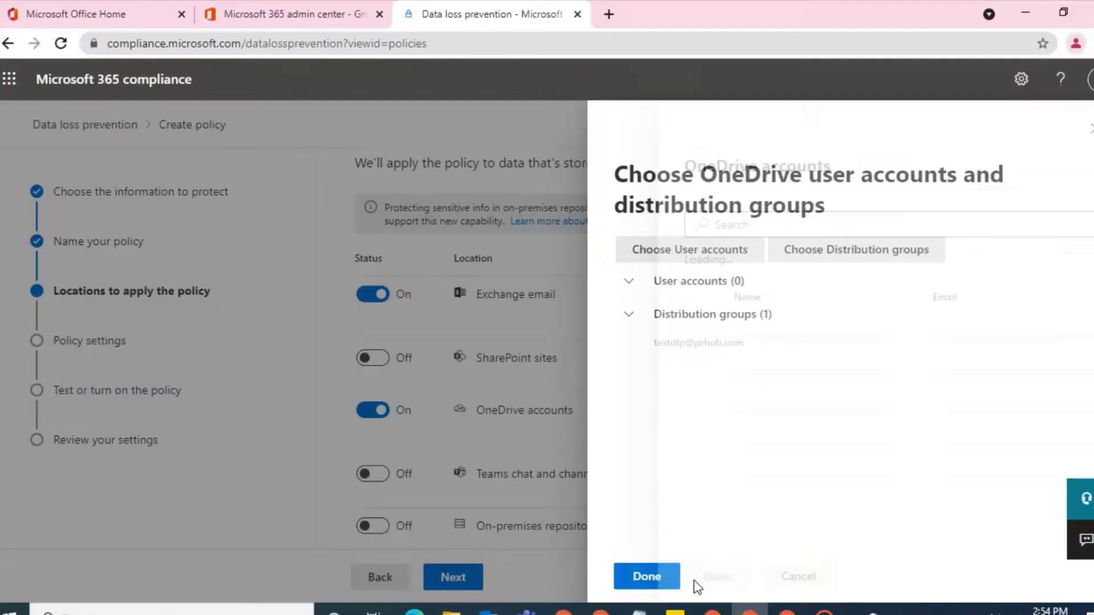
click(647, 576)
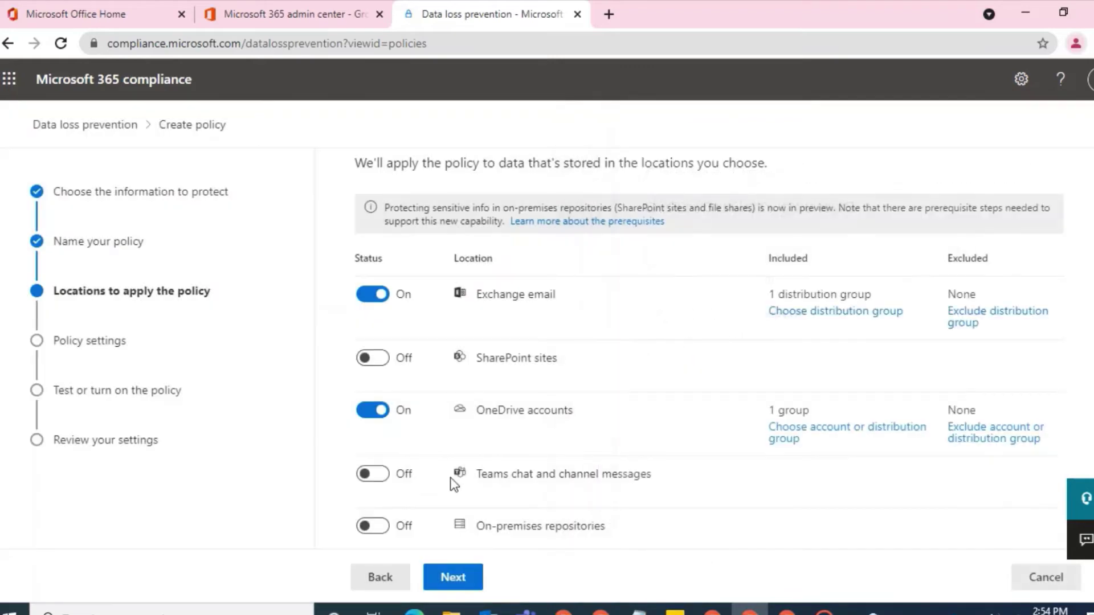
- Apply Teams chat and channel messages to Test-DLP and toggle on-premises repositories
click(372, 473)
scroll(687, 484, down, 1)
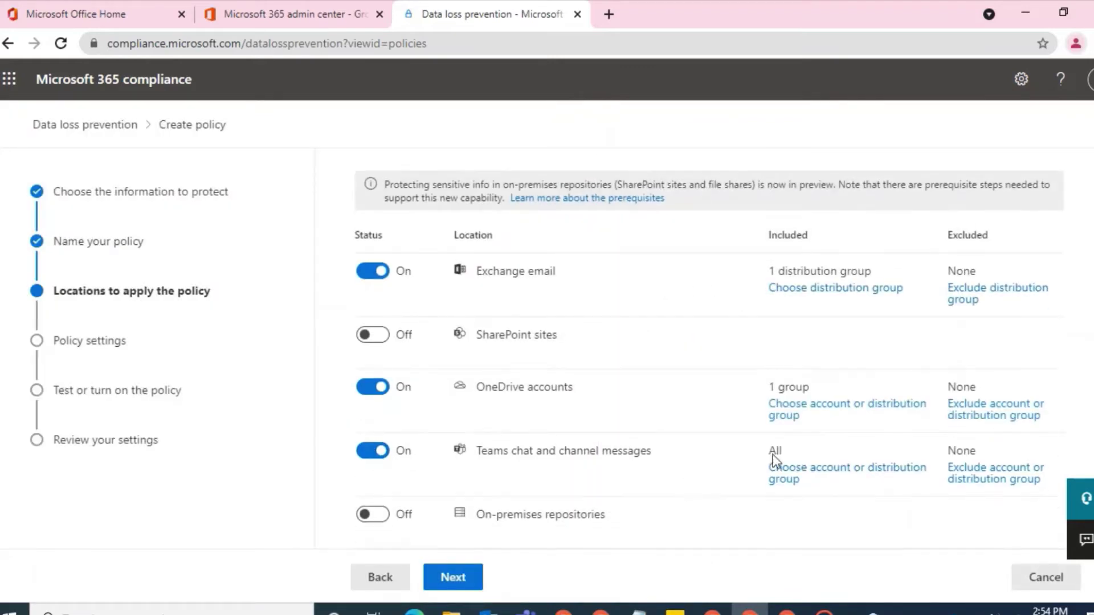
click(813, 480)
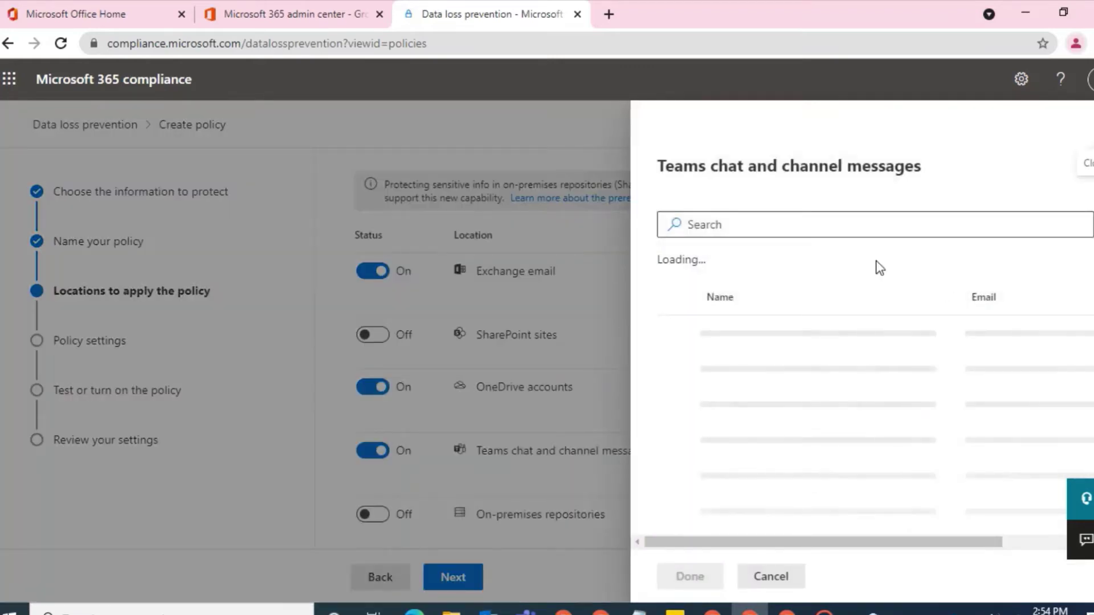
text(tes)
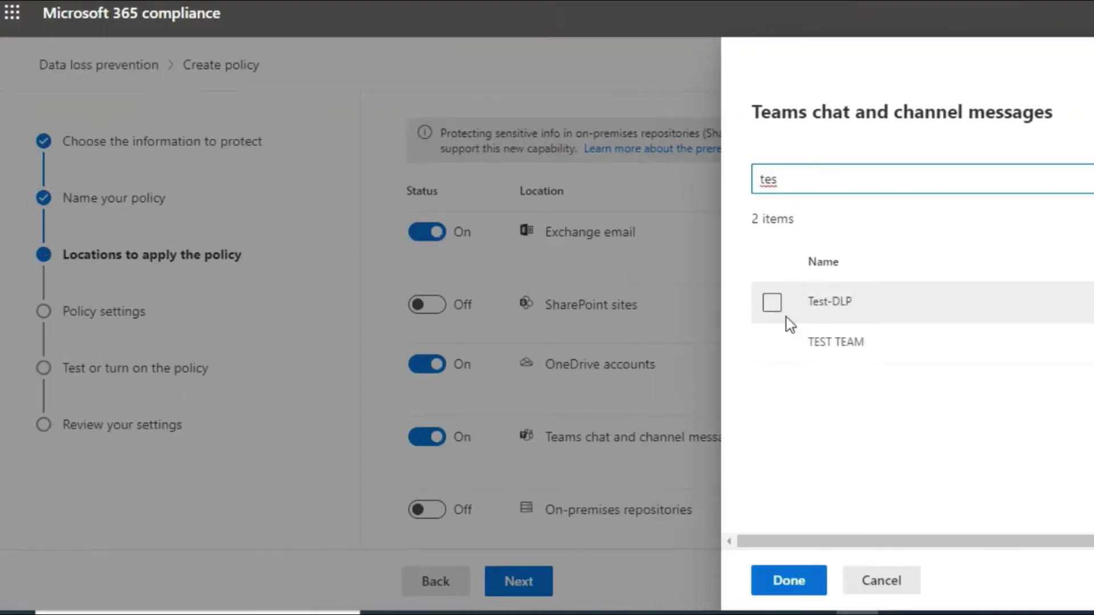
click(772, 303)
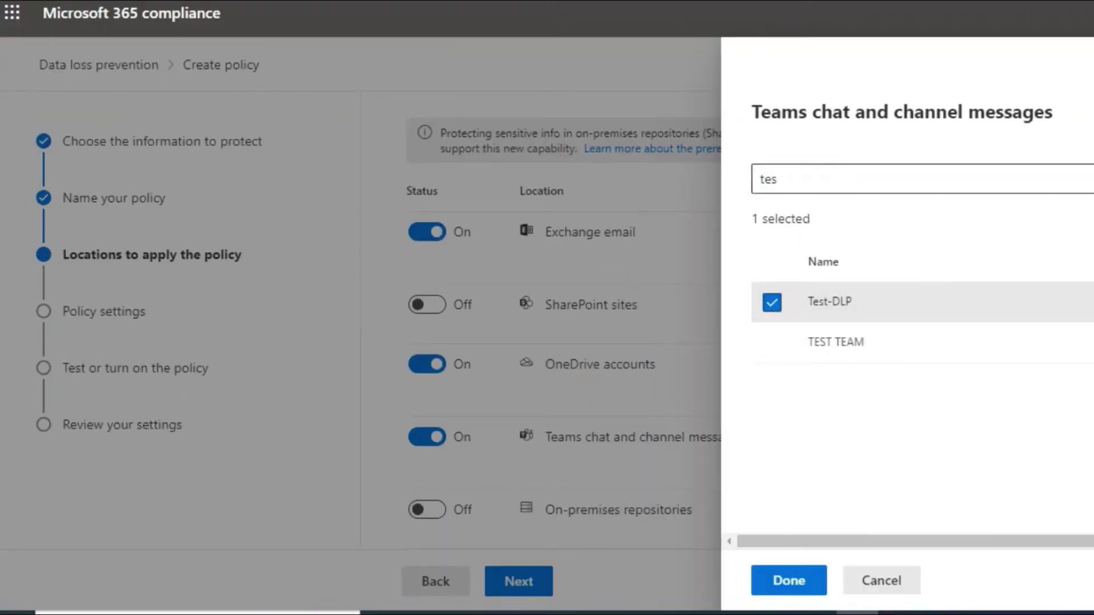
click(790, 583)
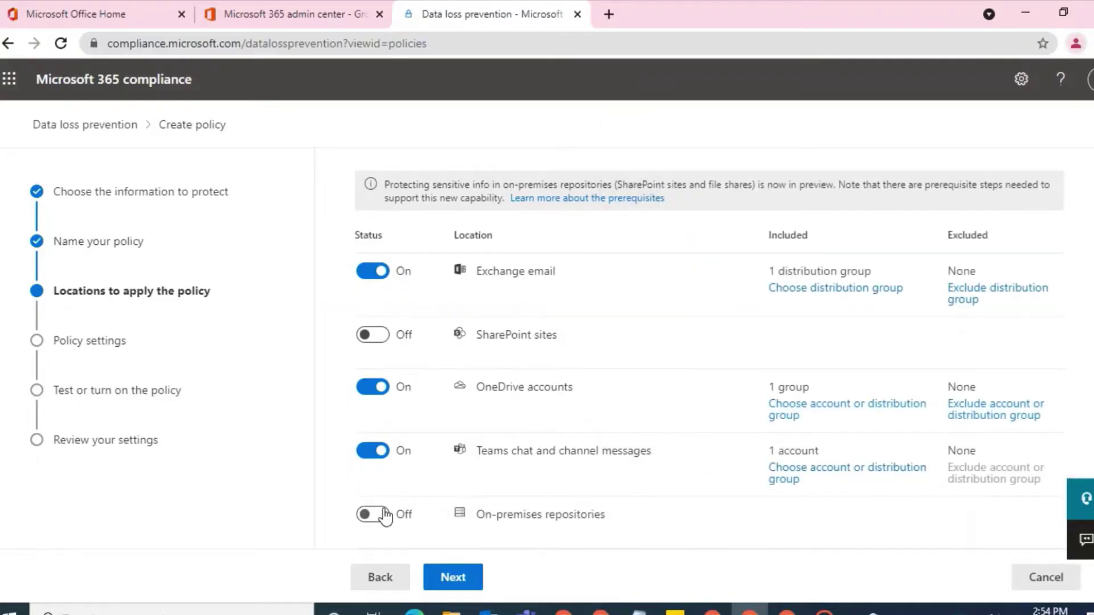
click(383, 514)
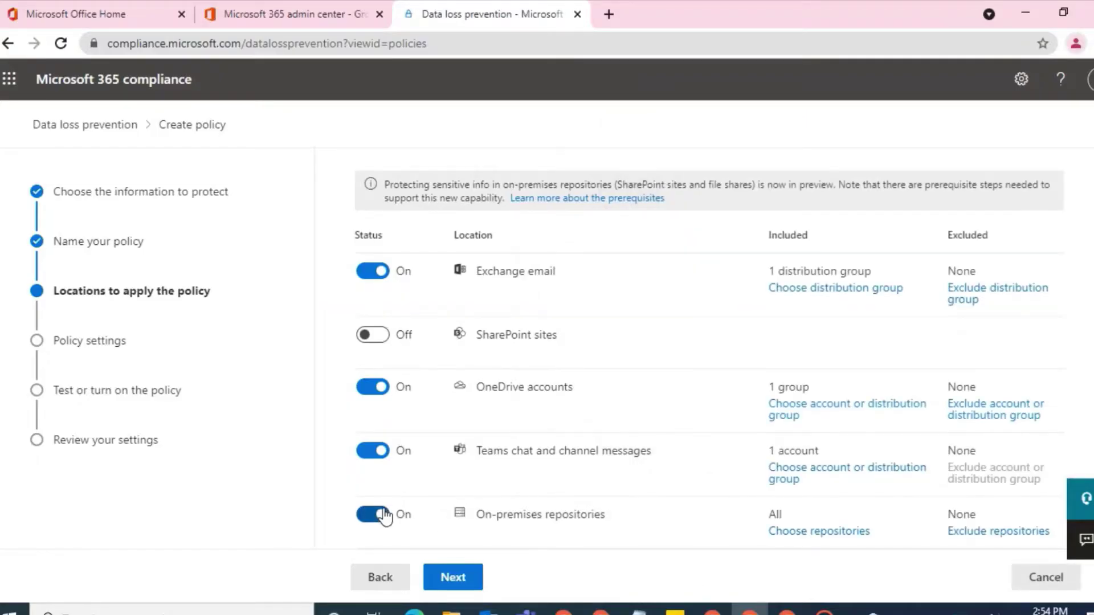
click(384, 514)
- Keep 'Create or customize advanced DLP rules' and start a new rule
click(456, 577)
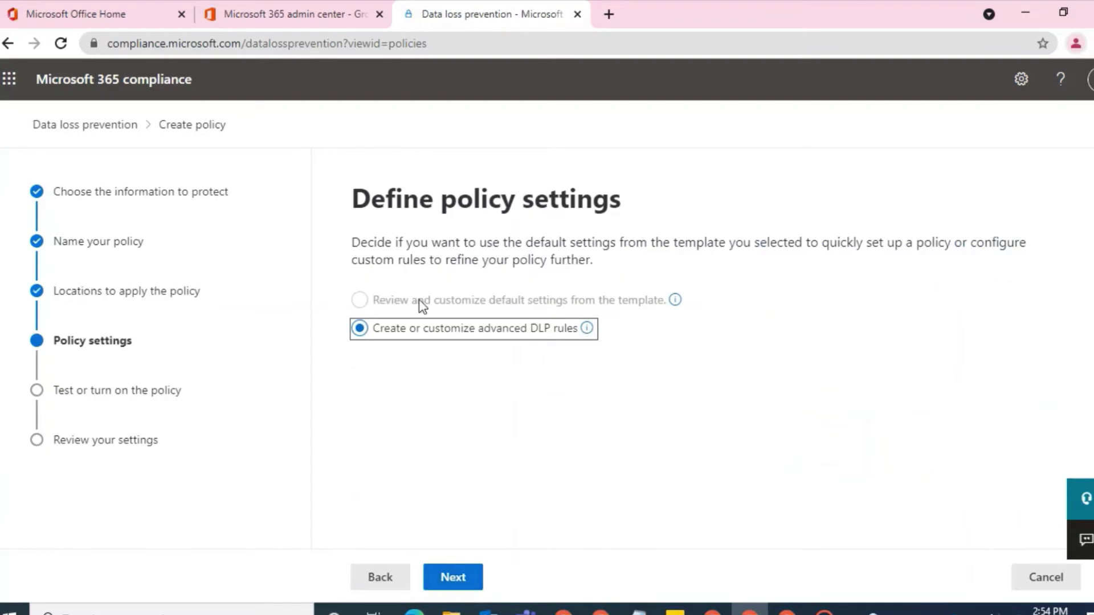
click(454, 581)
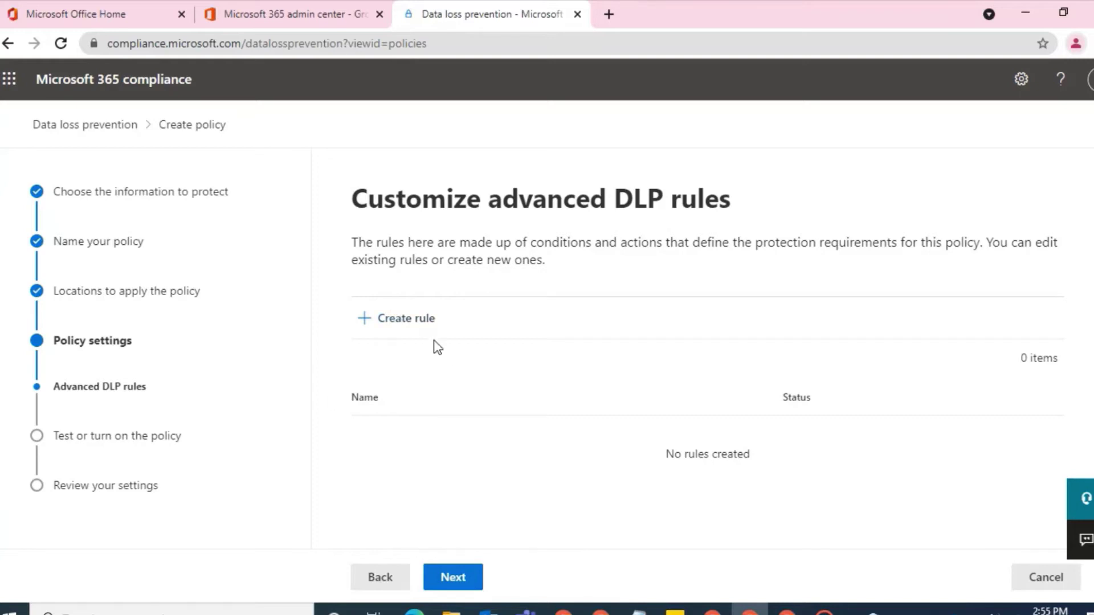
click(411, 317)
- Name the rule 'test' with the description 'test rule'
click(433, 222)
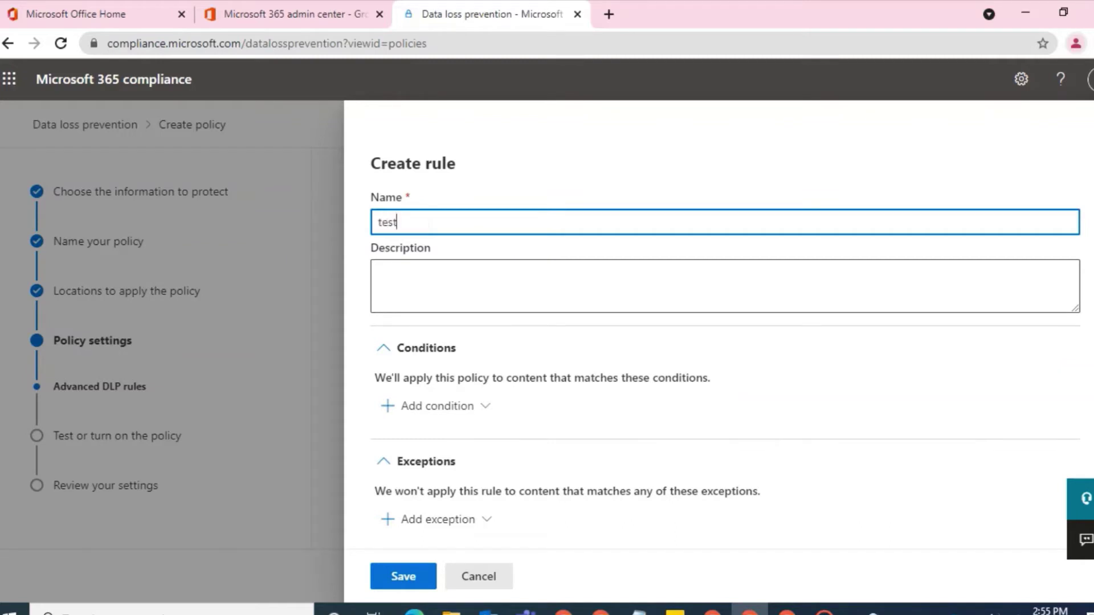
click(378, 273)
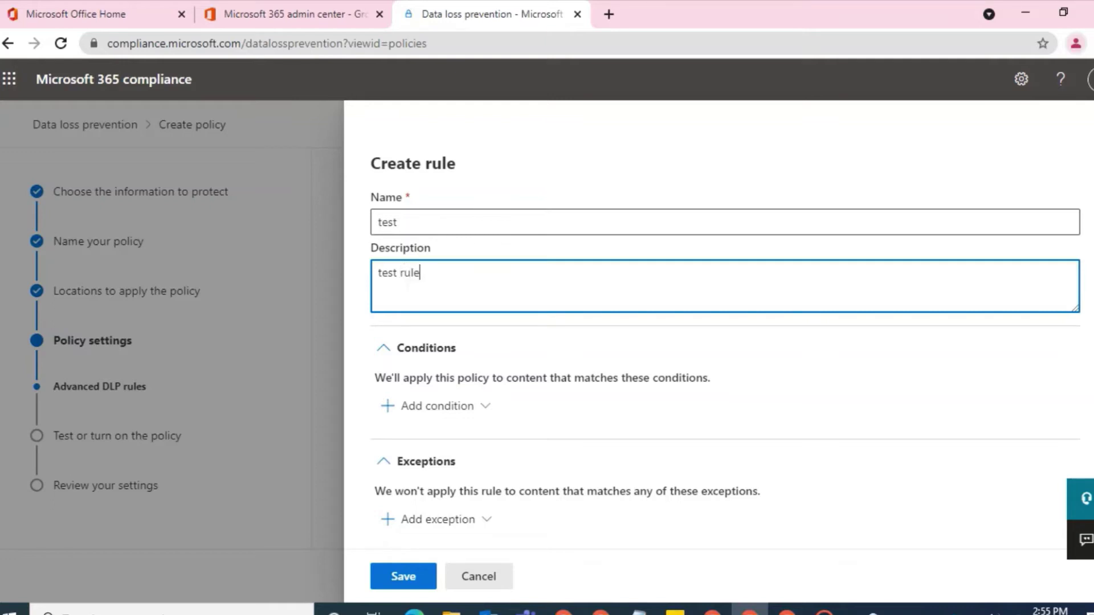
- Add a Content contains condition with the 'keyword' sensitive info type at Low confidence
scroll(523, 383, down, 2)
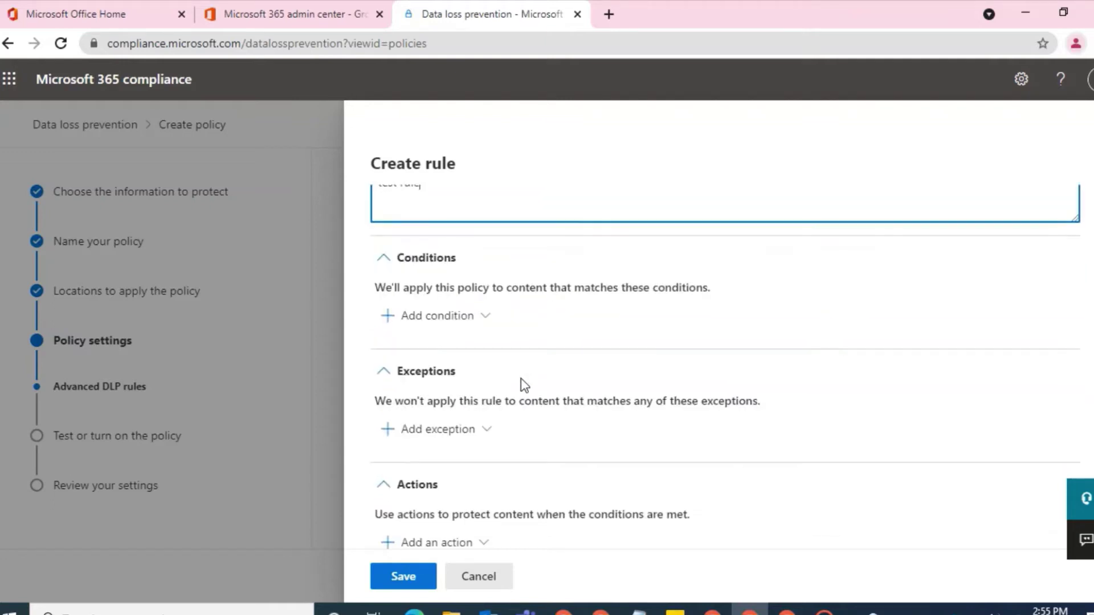
click(420, 324)
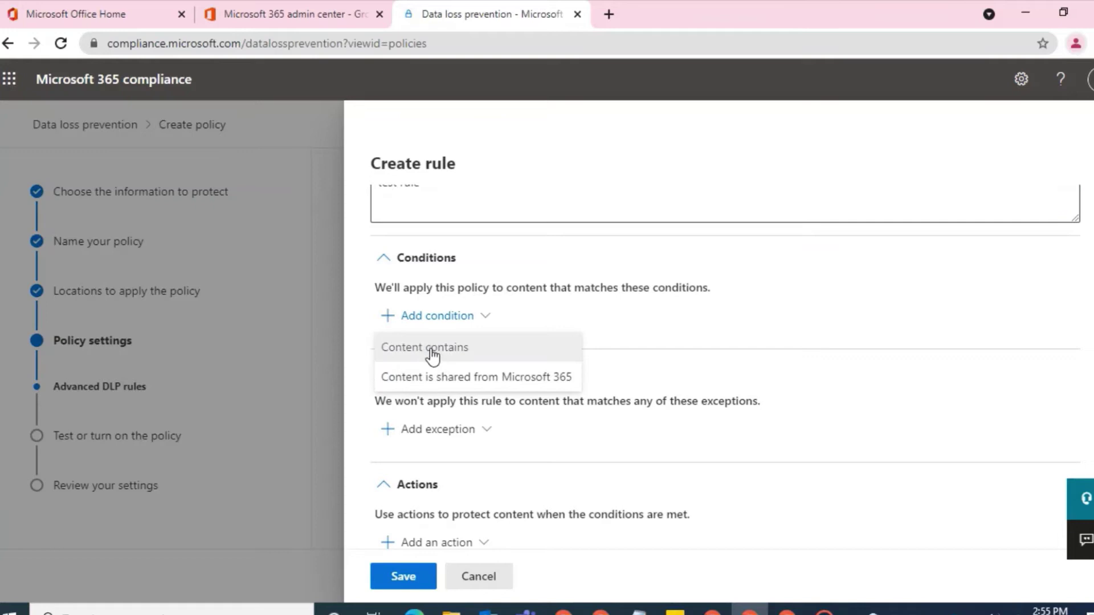
click(431, 350)
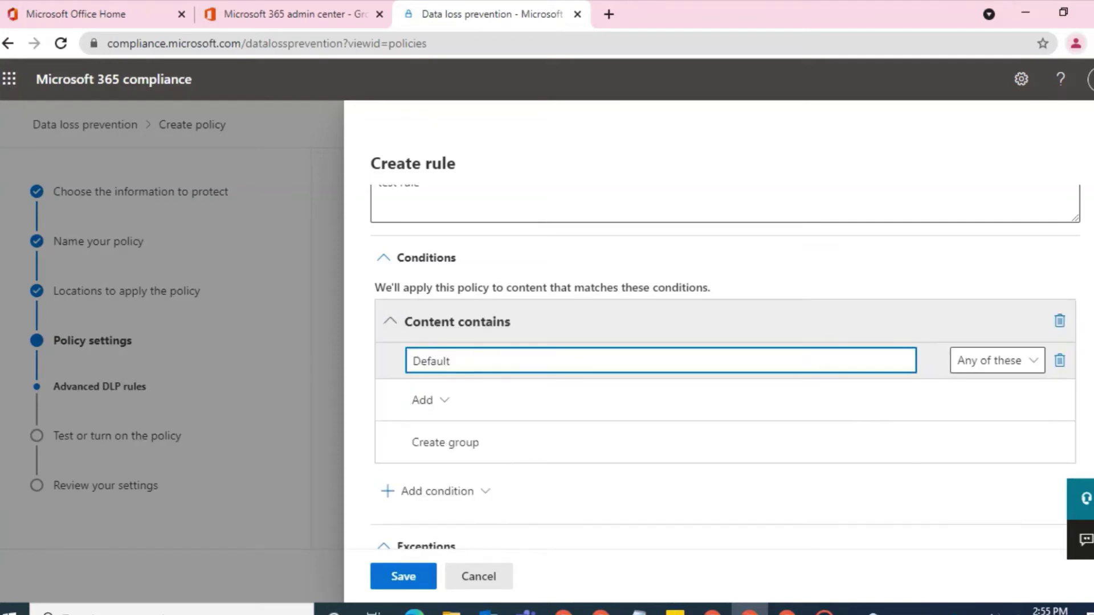
click(448, 401)
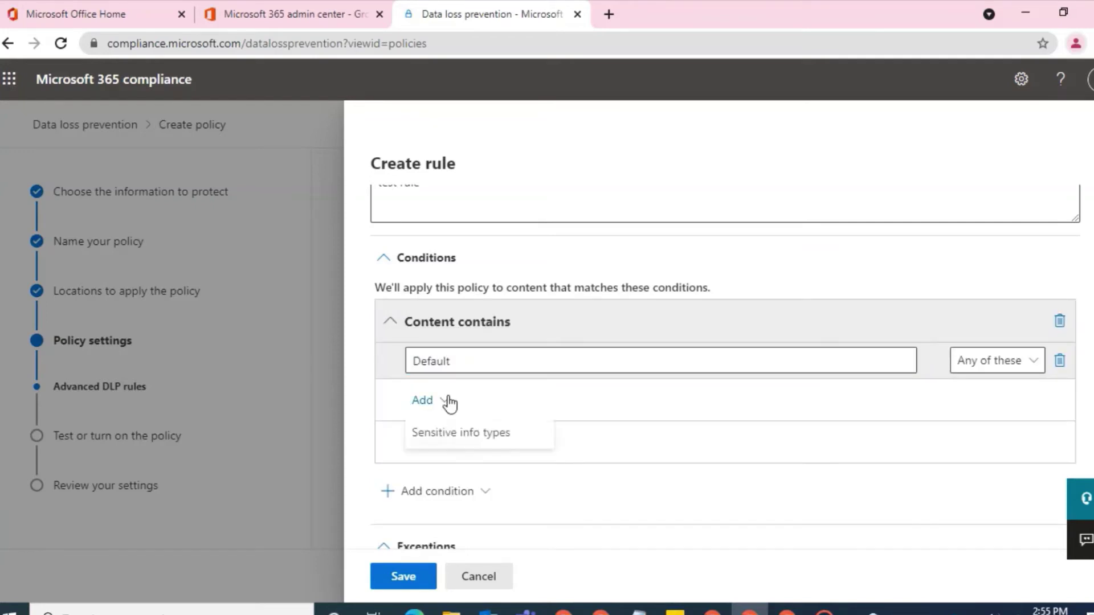
click(460, 434)
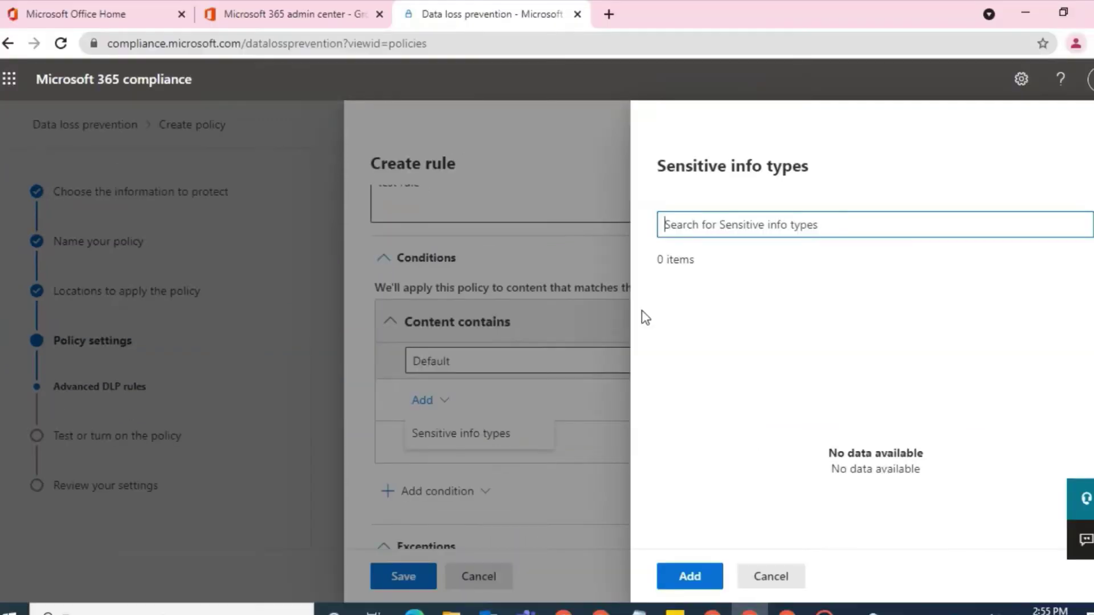
text(k)
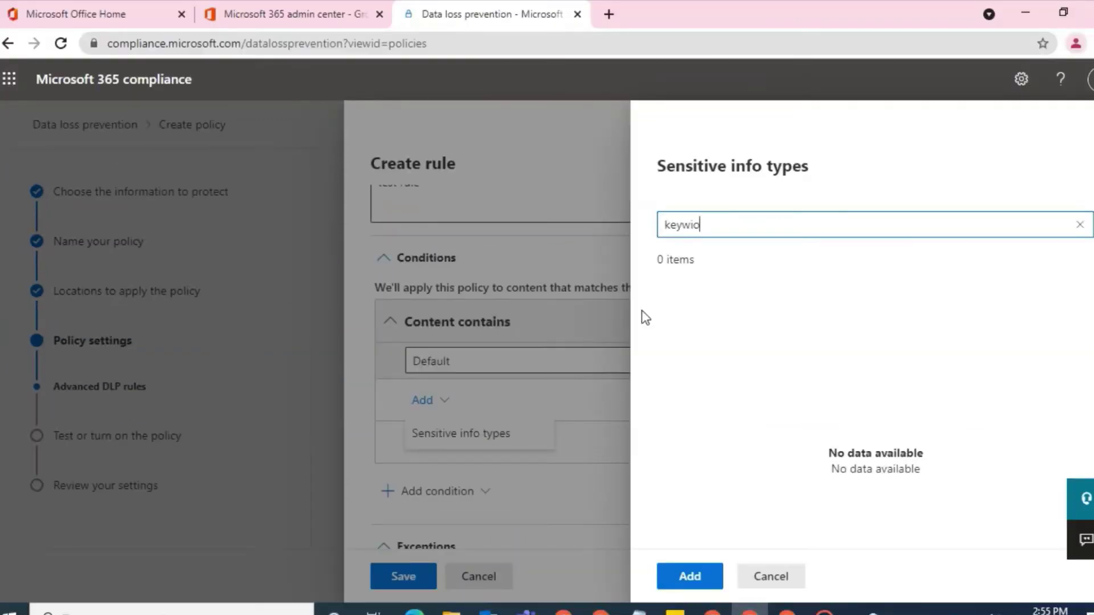
text(eyword)
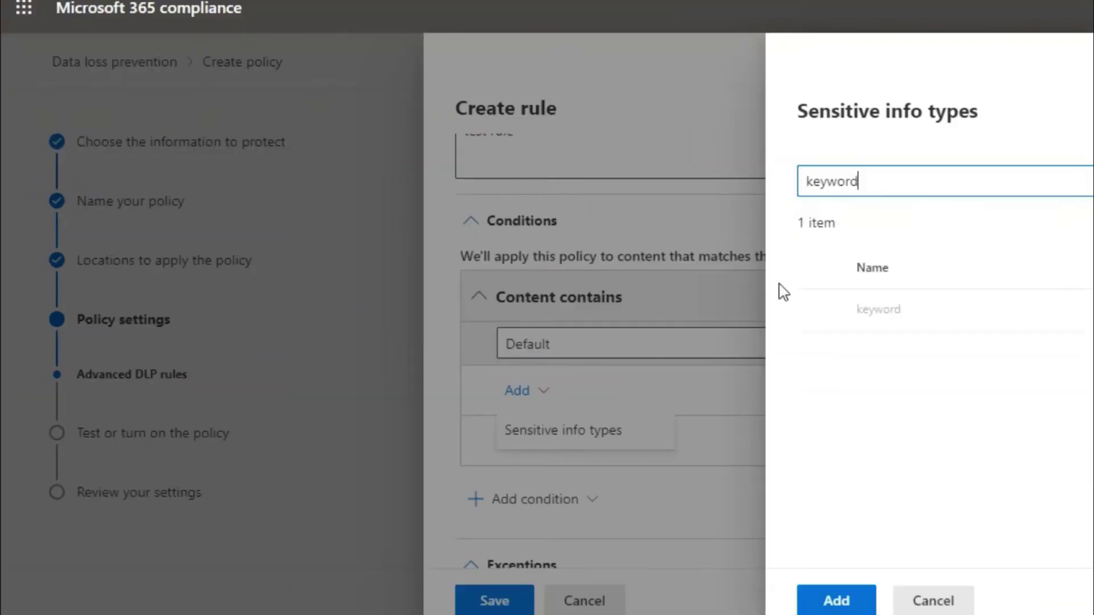
click(676, 332)
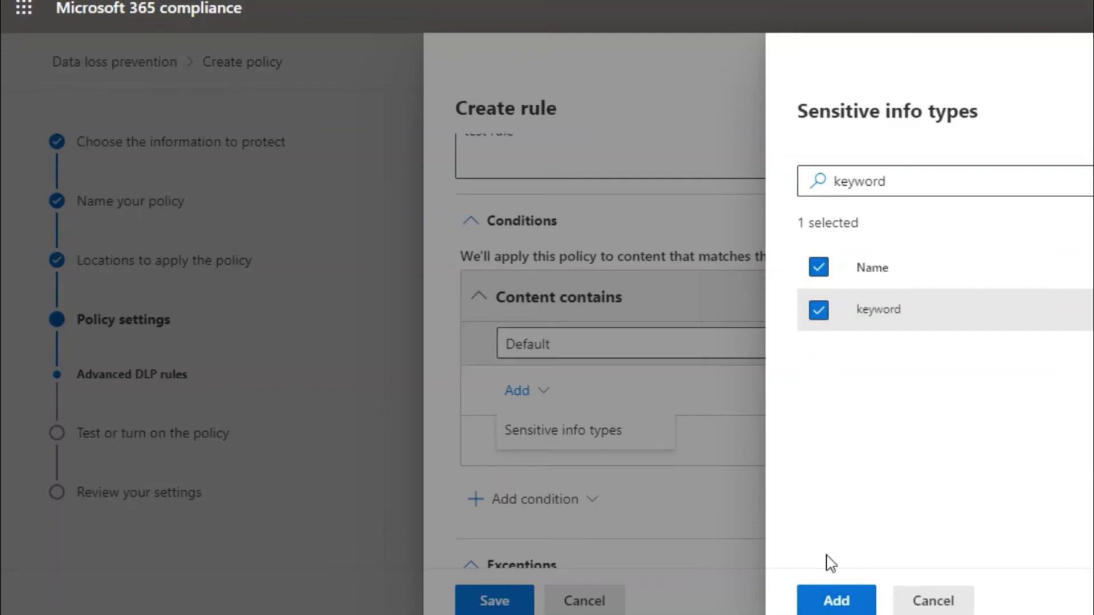
click(836, 600)
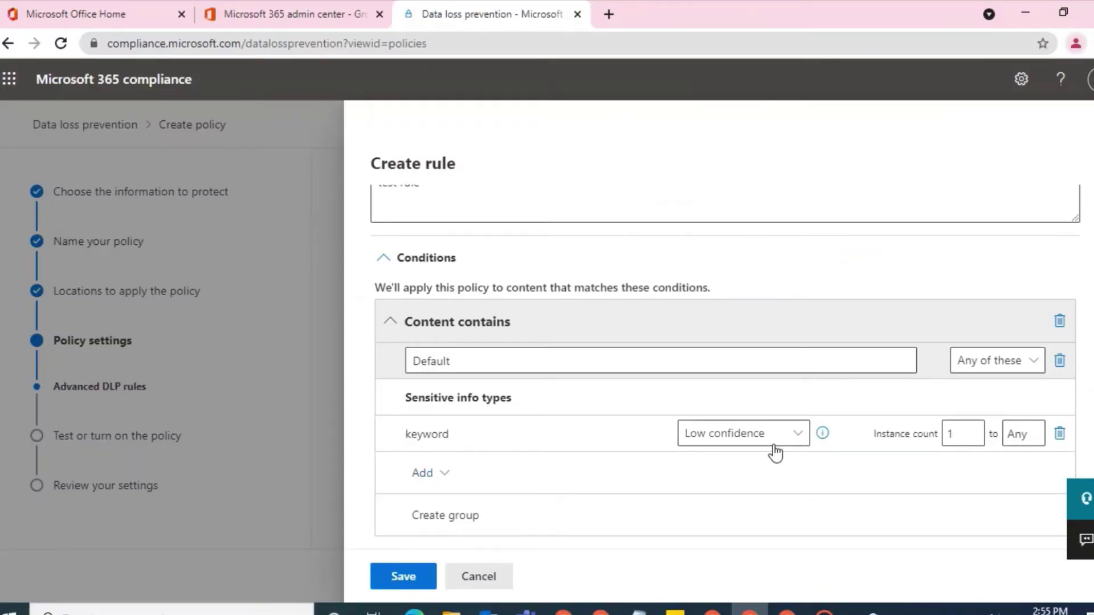
click(745, 433)
click(713, 462)
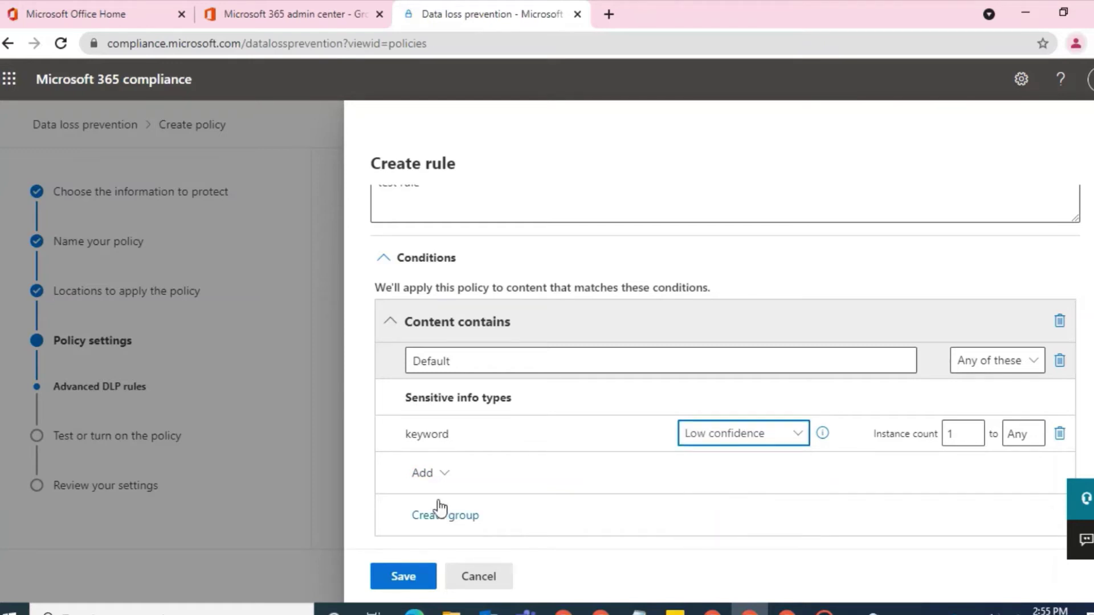
- Add the India Permanent Account Number (PAN) sensitive info type to the condition
click(444, 471)
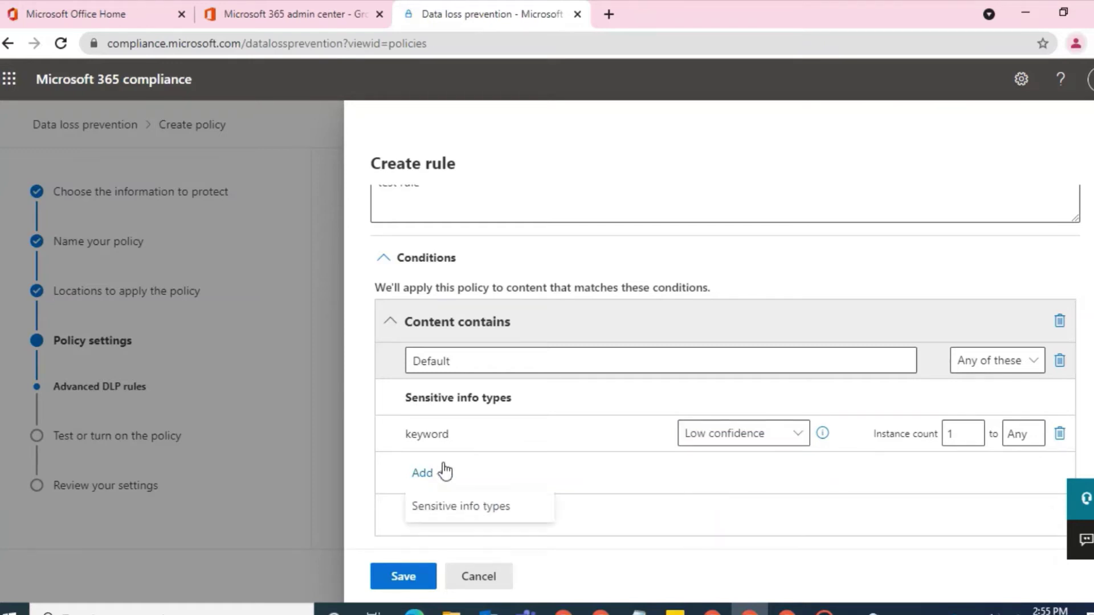
click(468, 505)
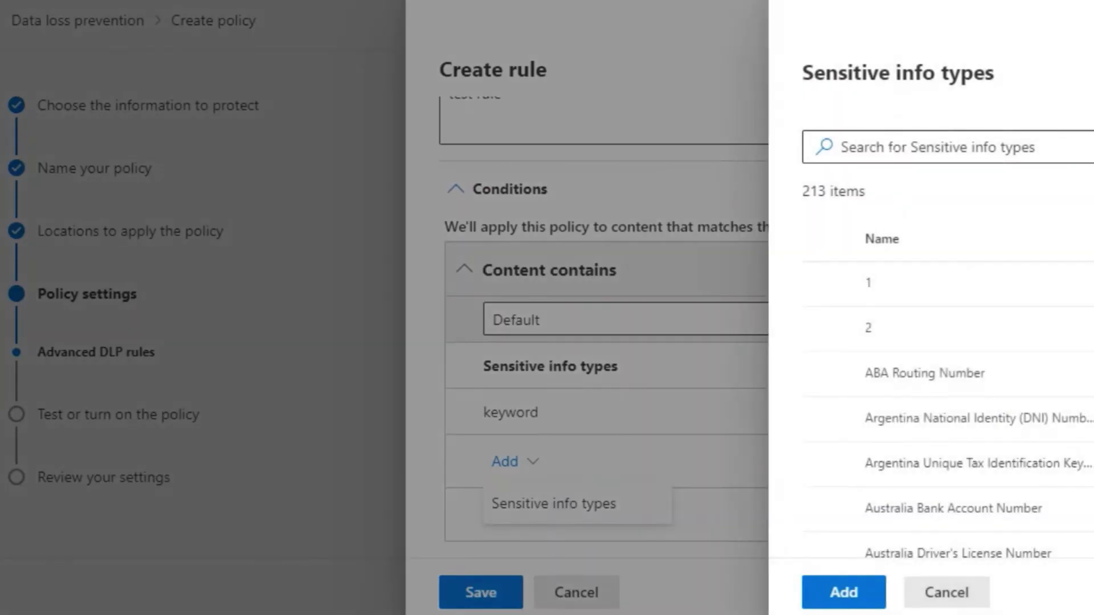
text(pan)
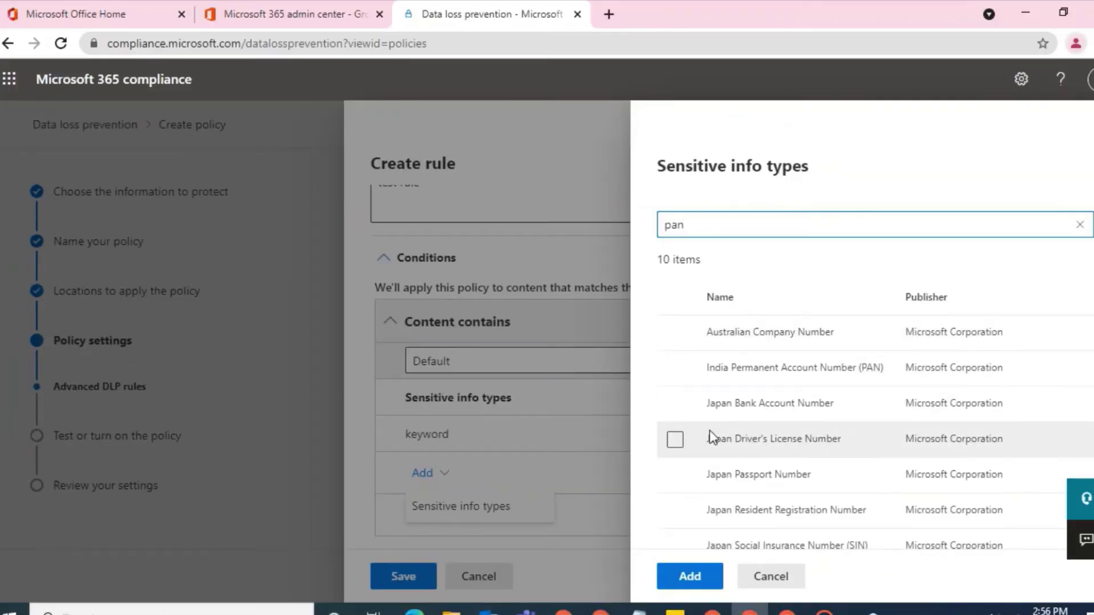
scroll(709, 433, down, 2)
scroll(710, 433, up, 2)
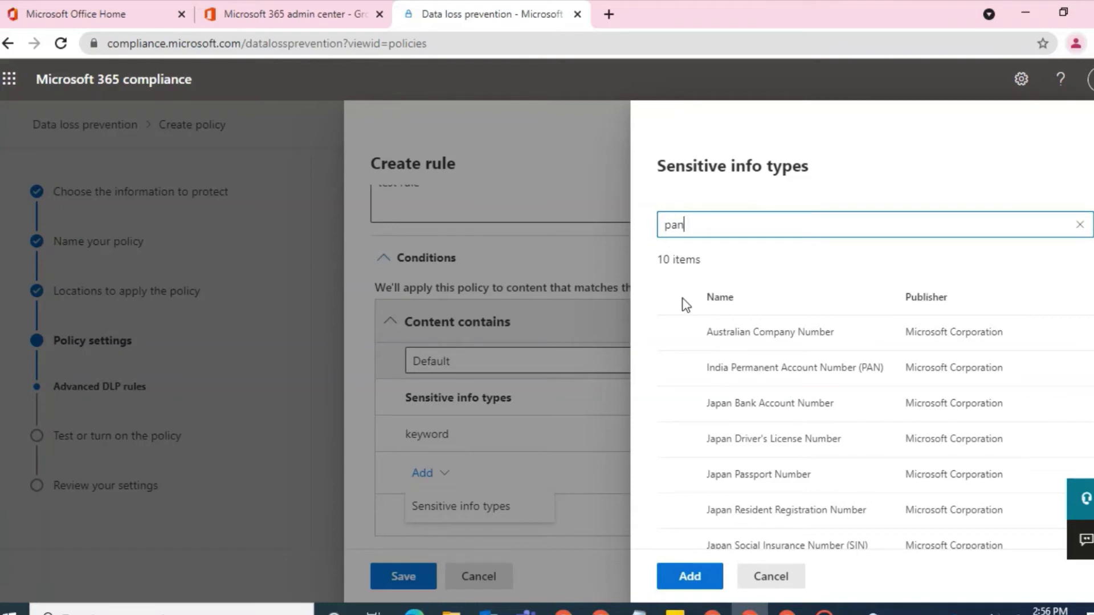
click(675, 368)
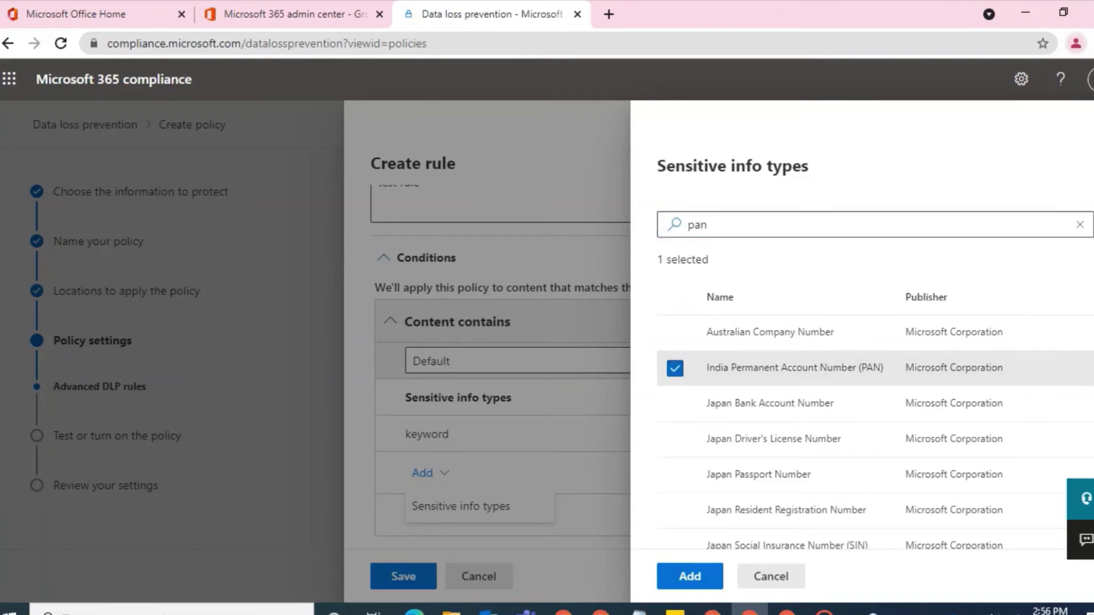
click(690, 577)
- Add India Aadhaar number, then set both PAN and Aadhaar to Low confidence
click(443, 509)
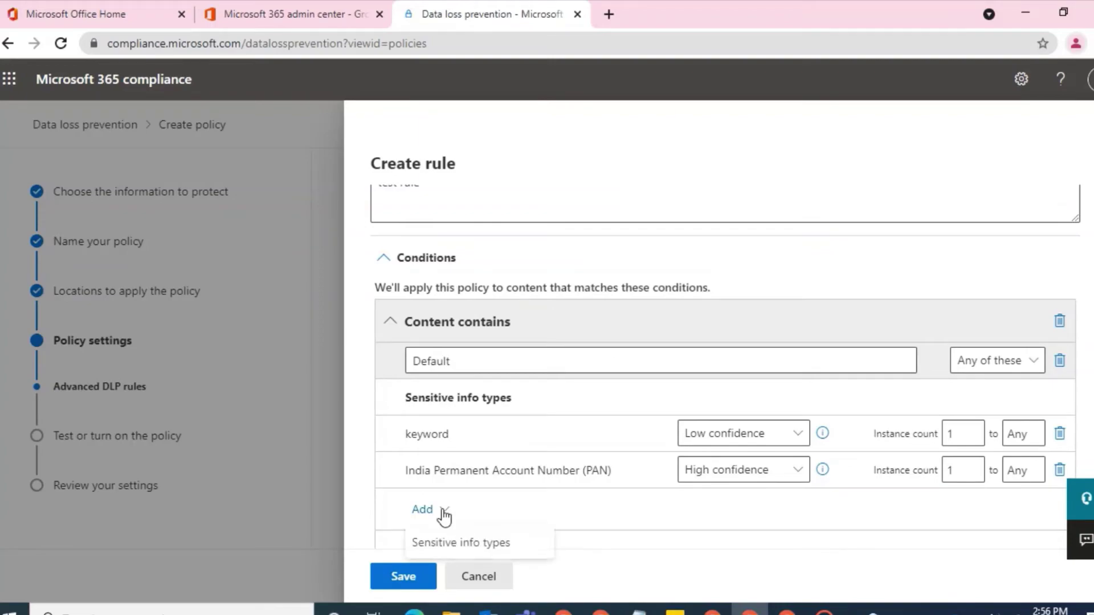
click(486, 544)
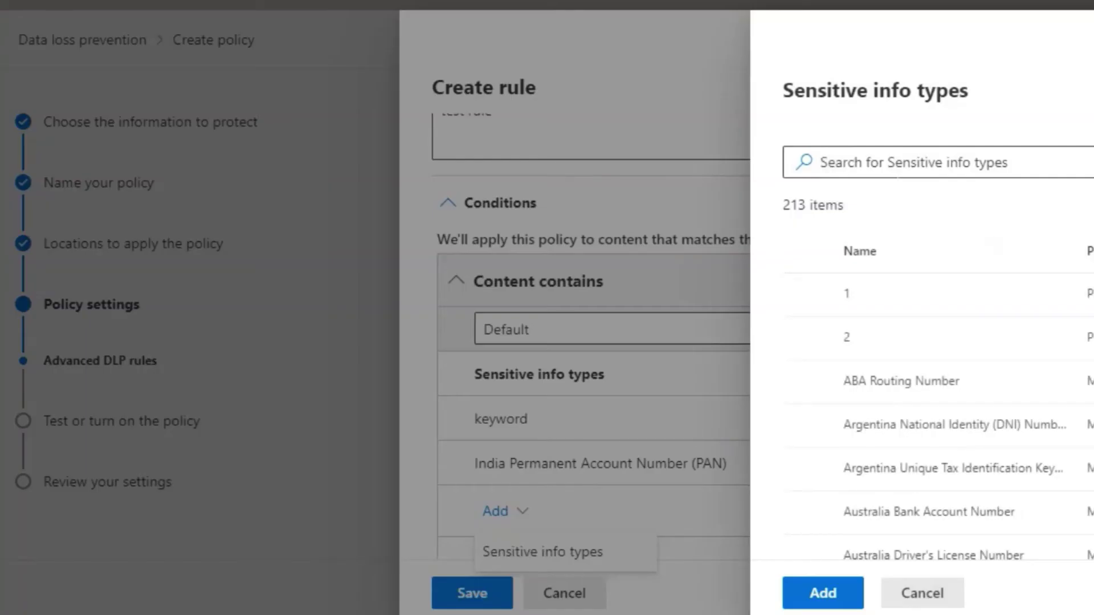
text(adh)
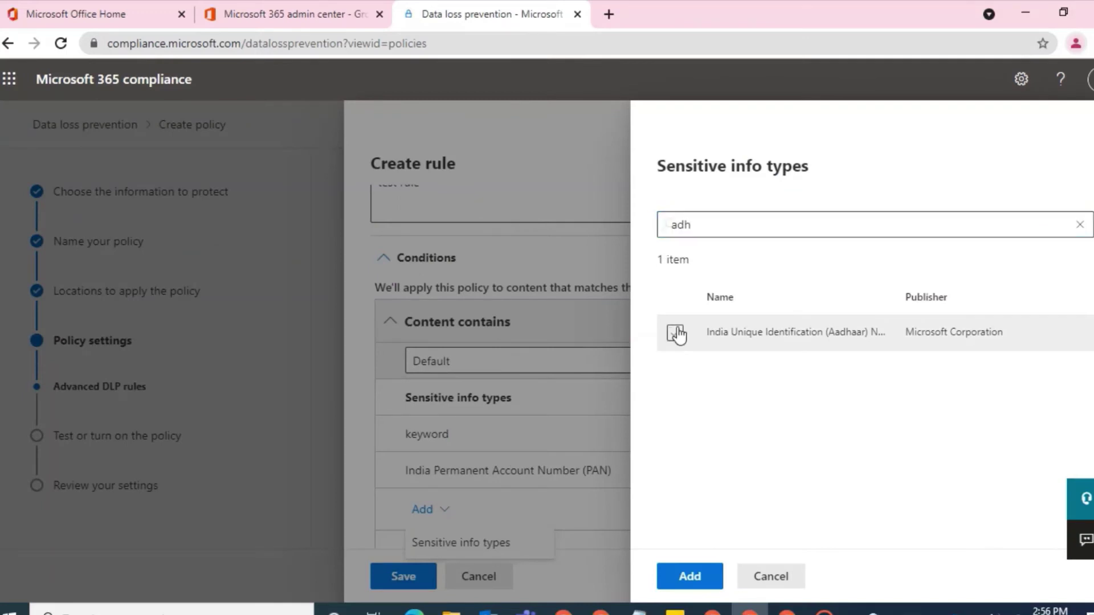
click(804, 294)
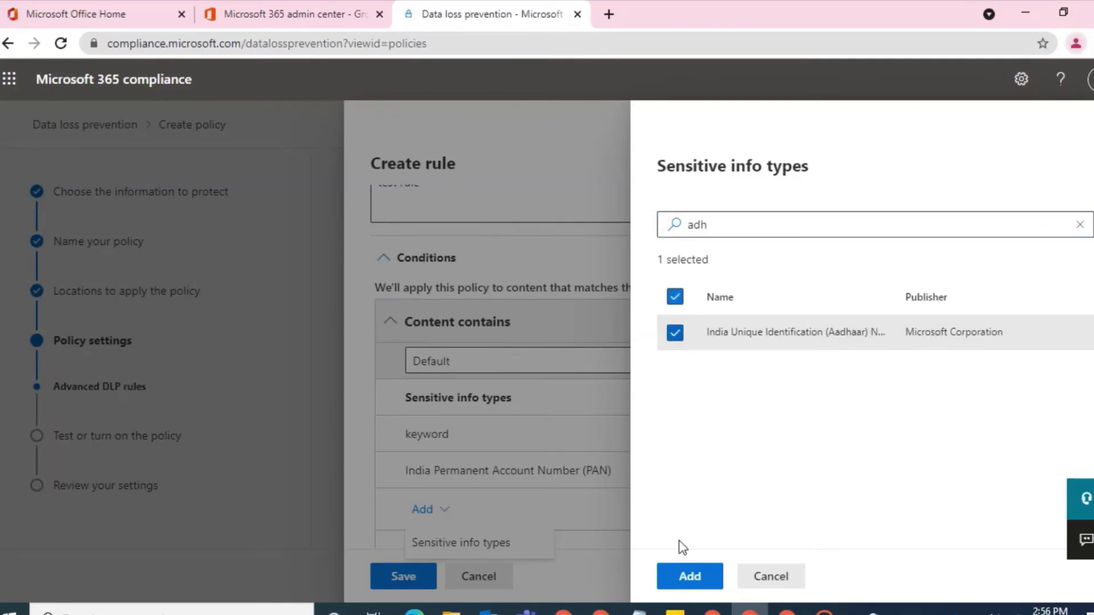
click(689, 577)
click(752, 477)
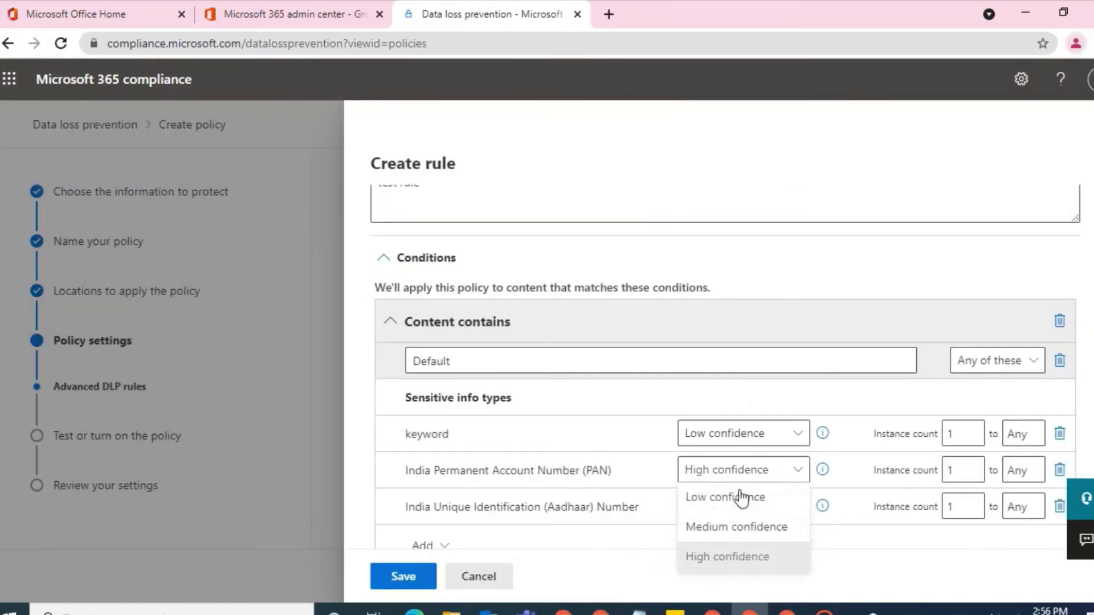
click(698, 504)
click(734, 507)
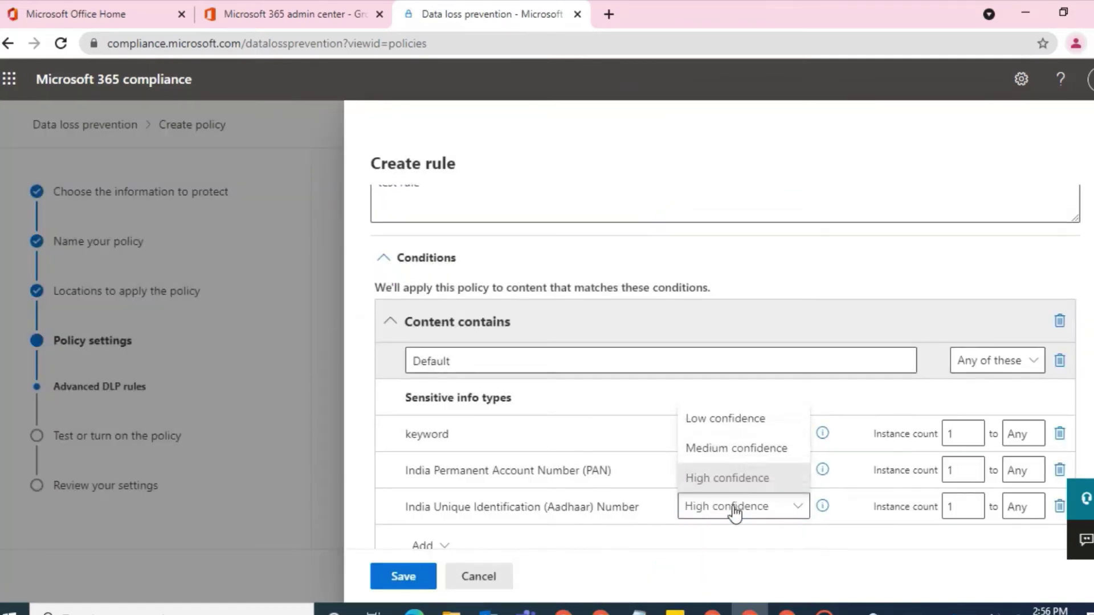
click(709, 433)
- Add Credit Card Number to the condition at Low confidence
scroll(461, 461, down, 2)
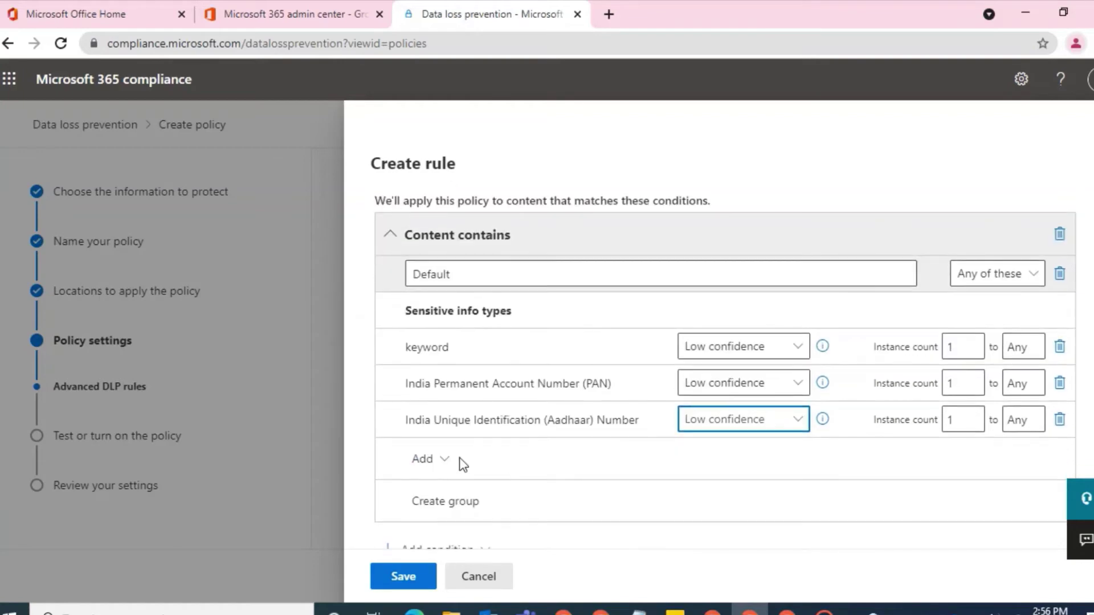
click(452, 460)
click(458, 493)
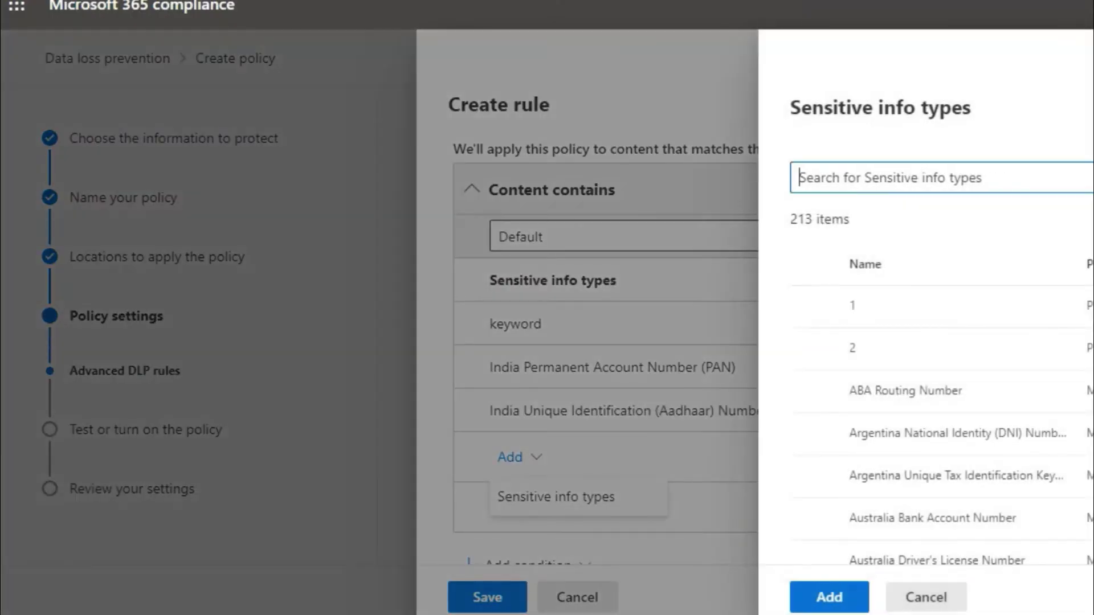
text(c)
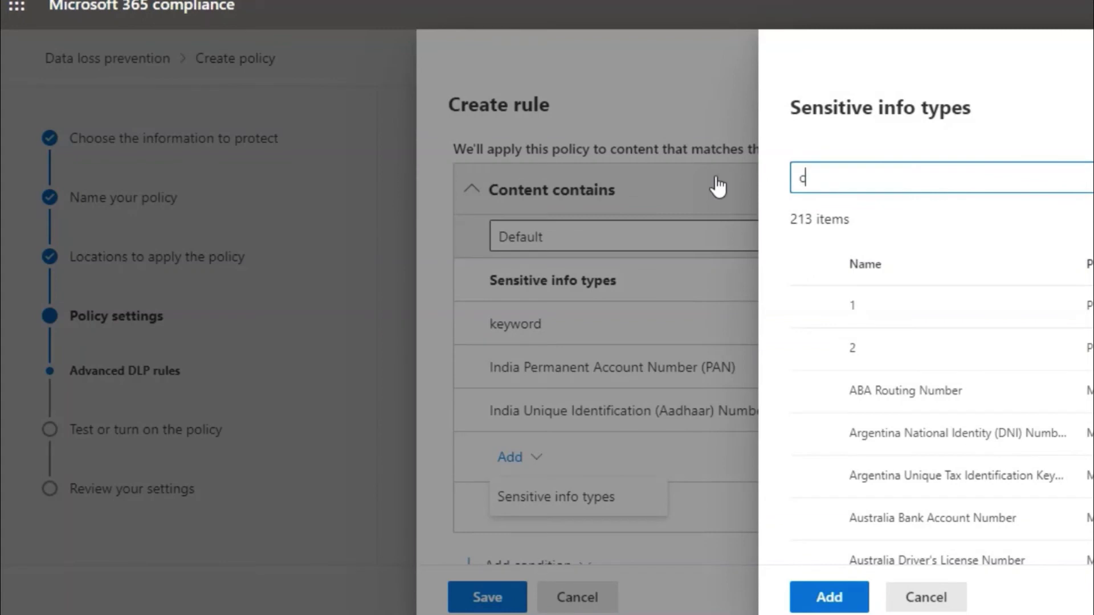
text(redit)
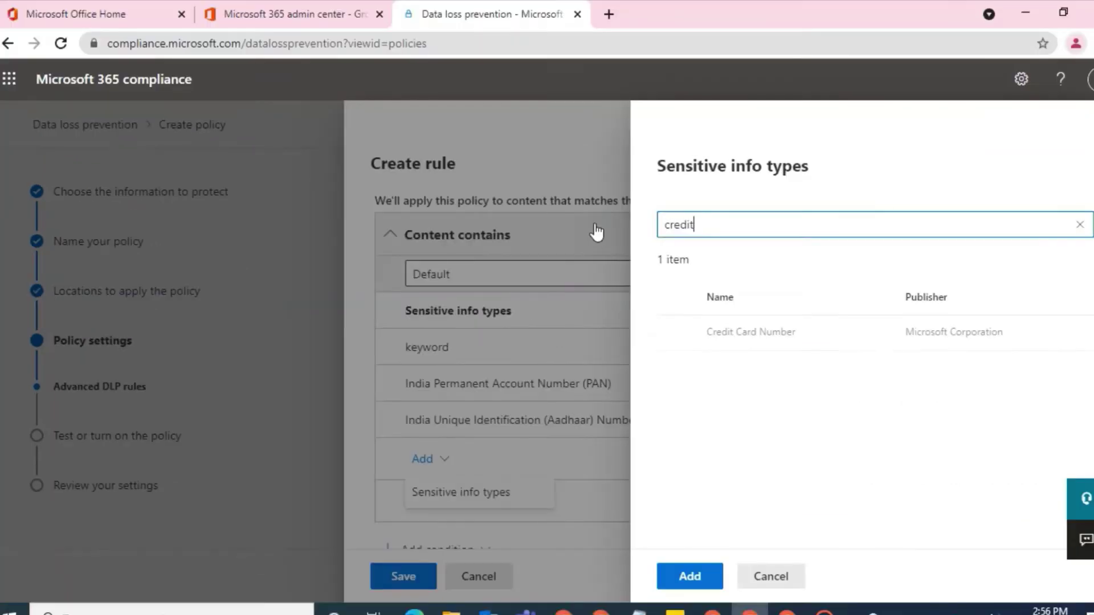
click(675, 332)
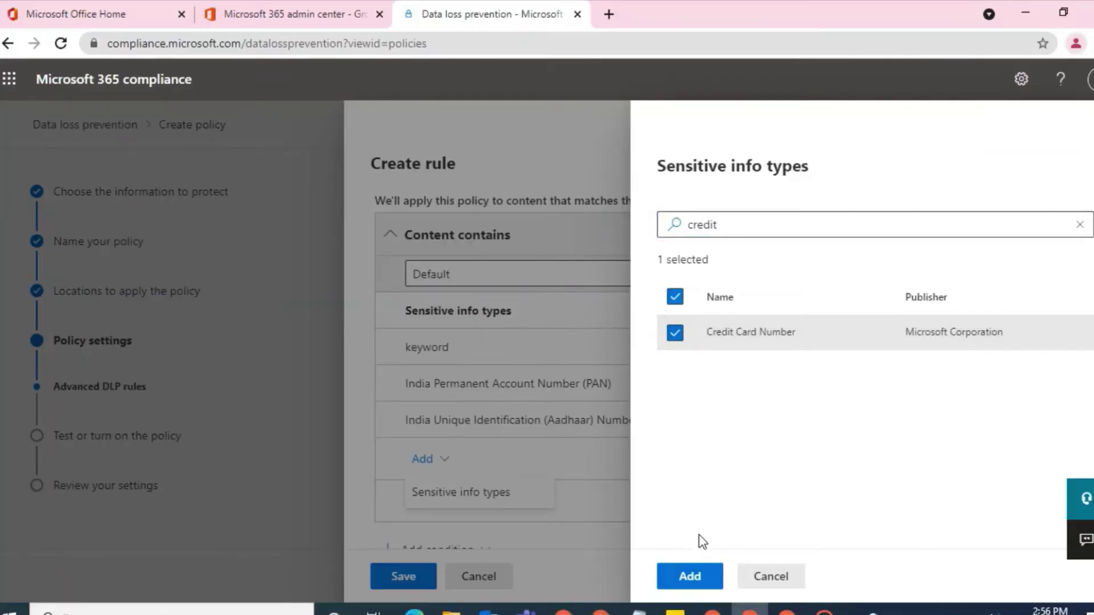
click(703, 580)
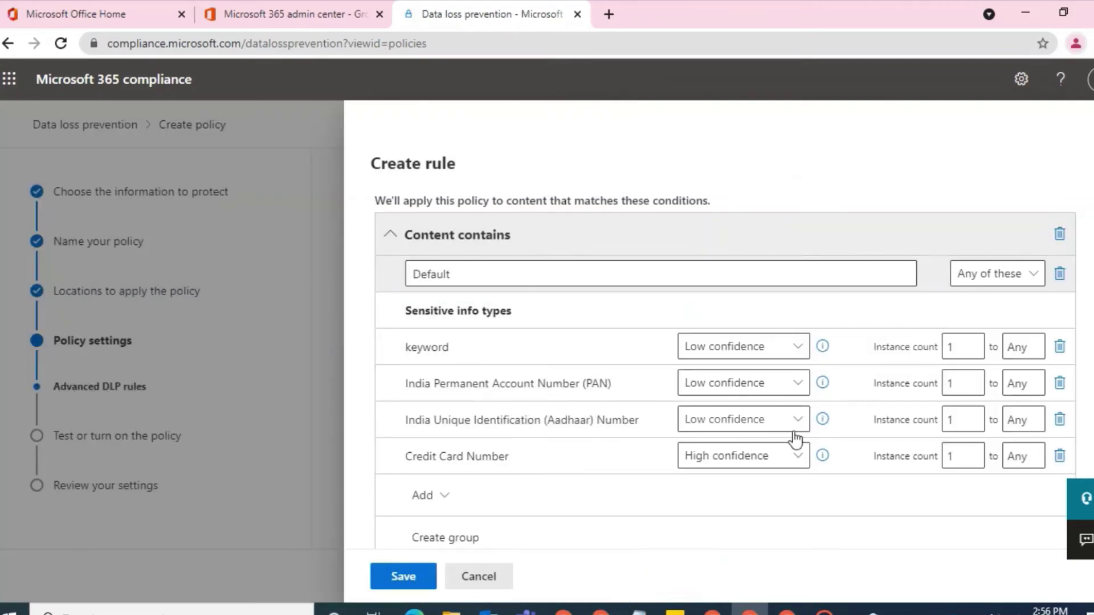
click(760, 457)
click(703, 489)
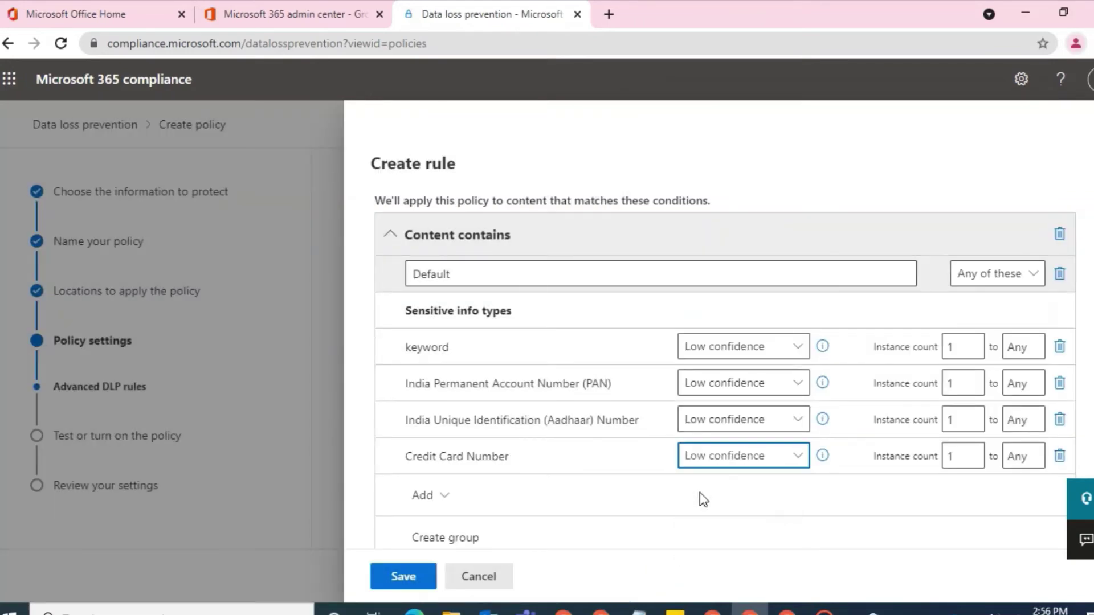
scroll(702, 499, down, 5)
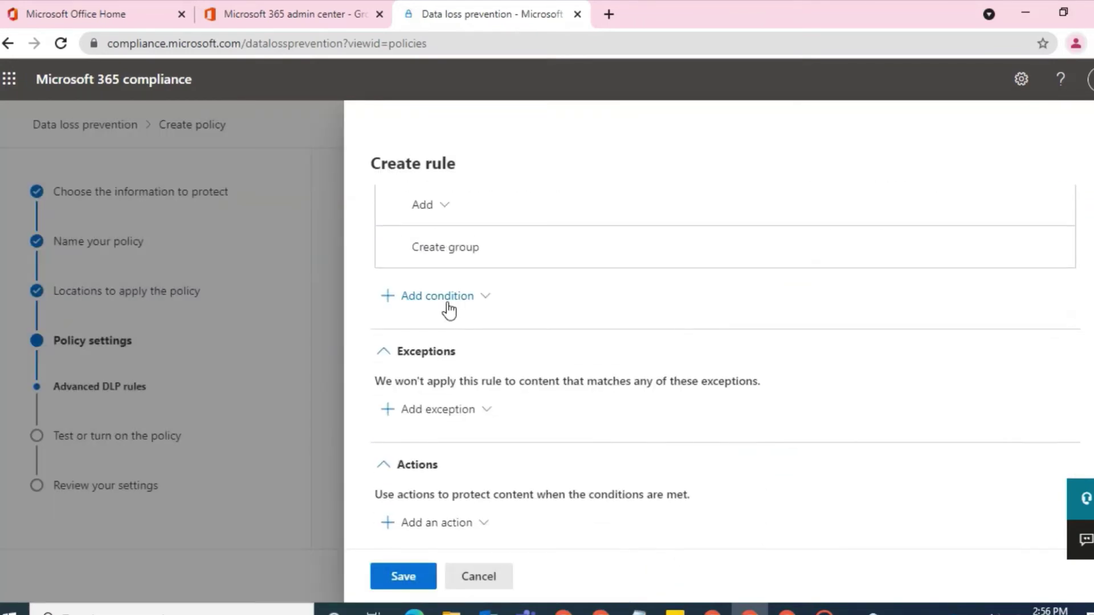
- Add a 'Content is shared from Microsoft 365' condition for people outside the organization
click(449, 309)
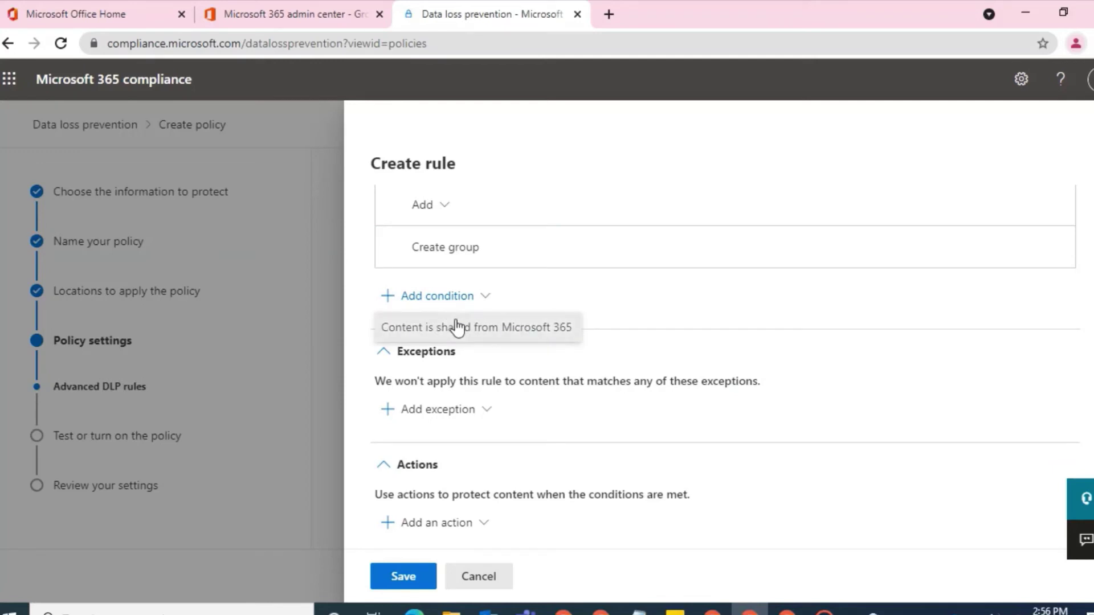
click(455, 327)
click(505, 405)
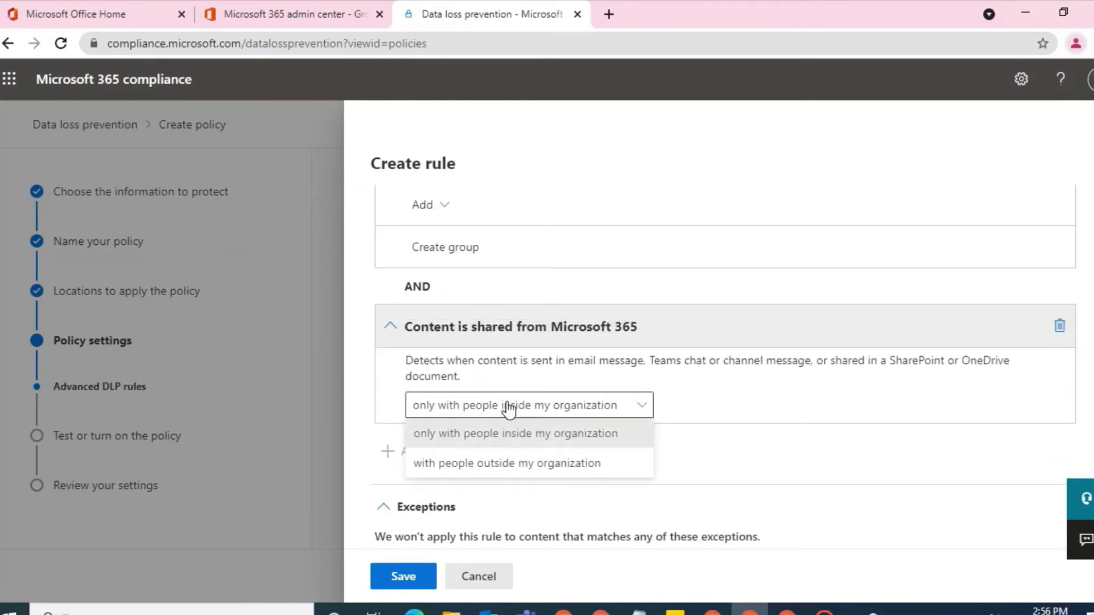
click(488, 463)
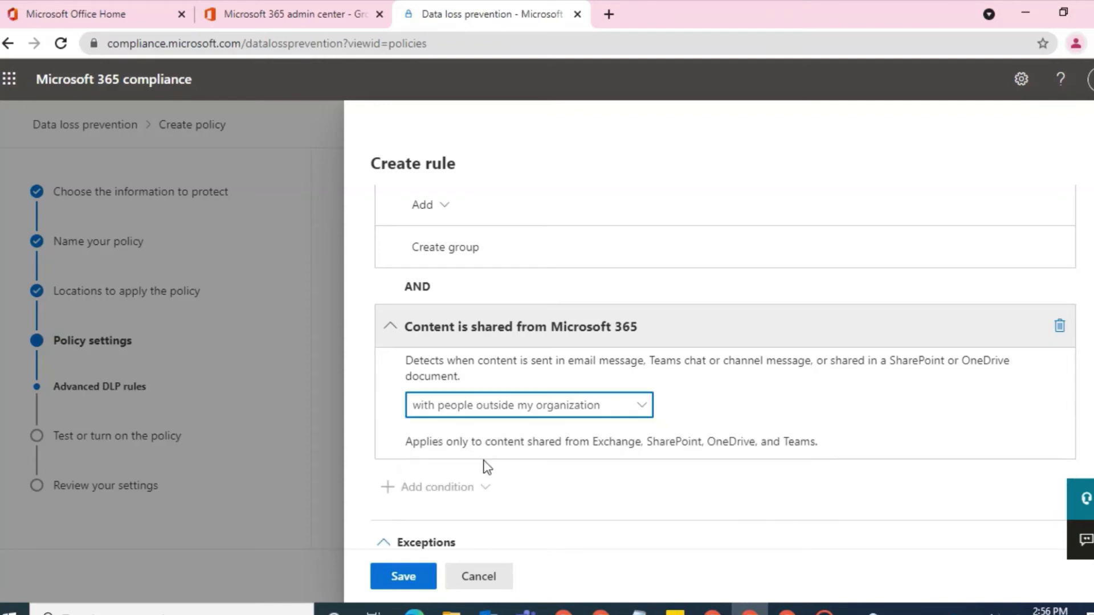
- Add a Restrict access or encrypt action blocking only people outside the organization
scroll(506, 419, down, 2)
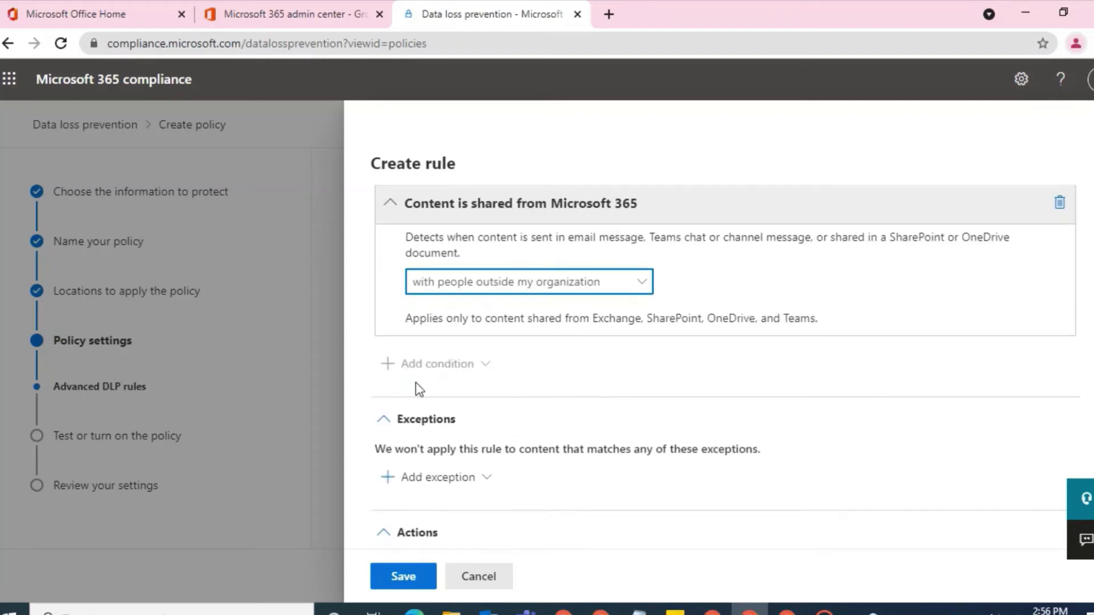
scroll(419, 389, down, 1)
scroll(416, 490, down, 2)
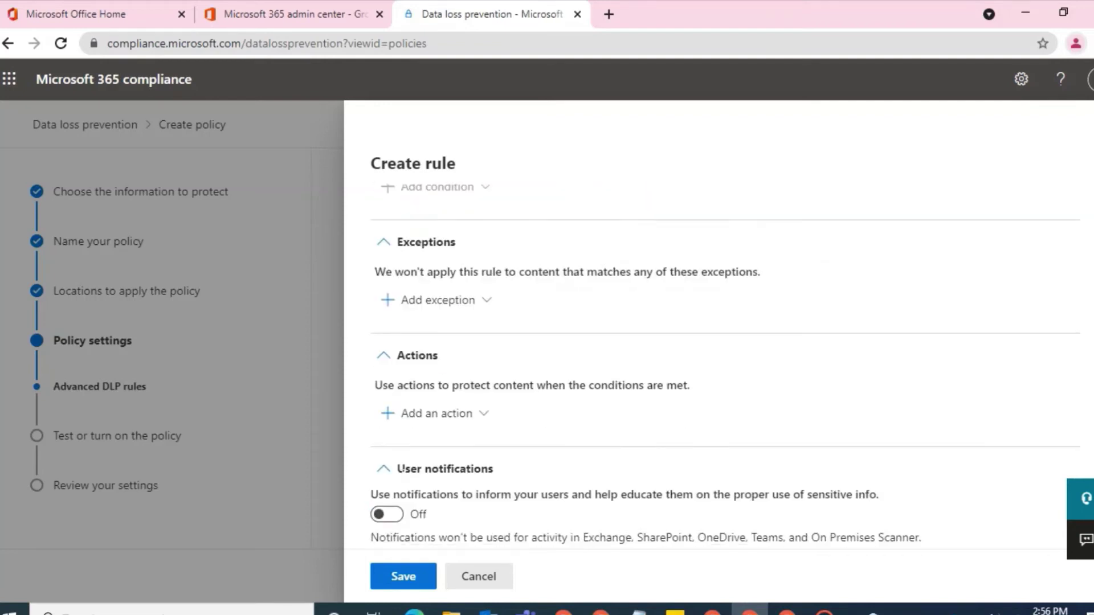
click(409, 411)
click(480, 447)
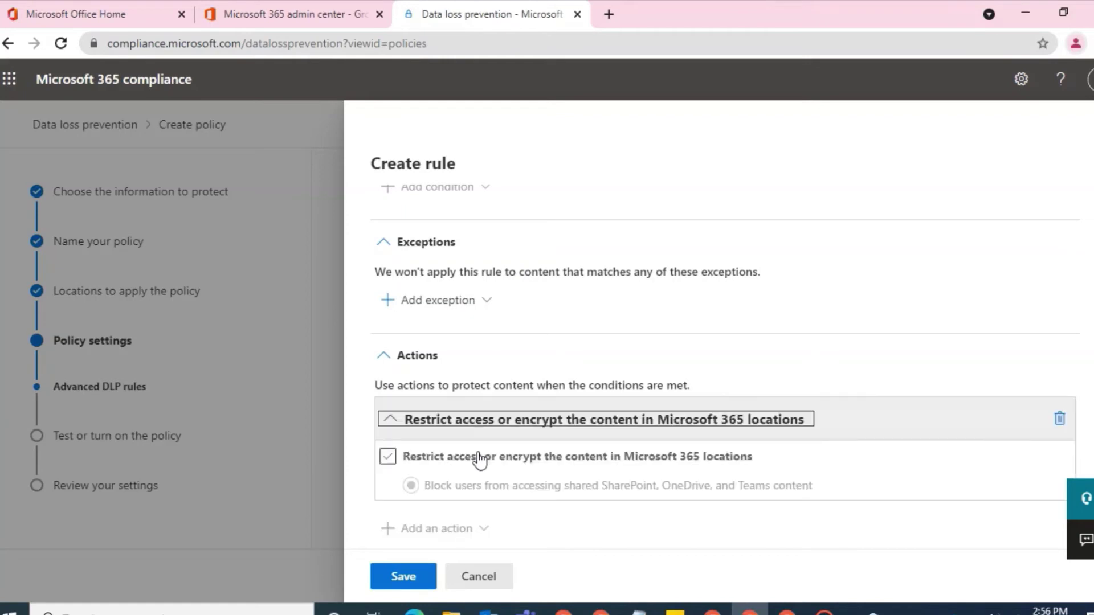
click(419, 456)
scroll(429, 454, down, 2)
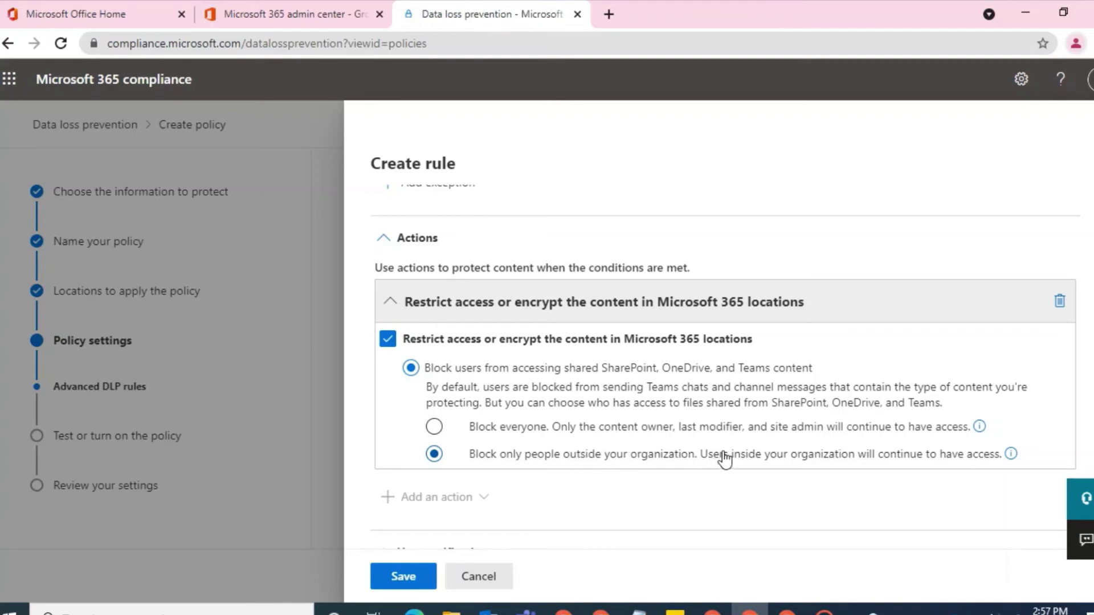
scroll(724, 457, down, 2)
scroll(726, 458, down, 1)
- Turn on user notifications and enable customized email text
scroll(807, 402, down, 3)
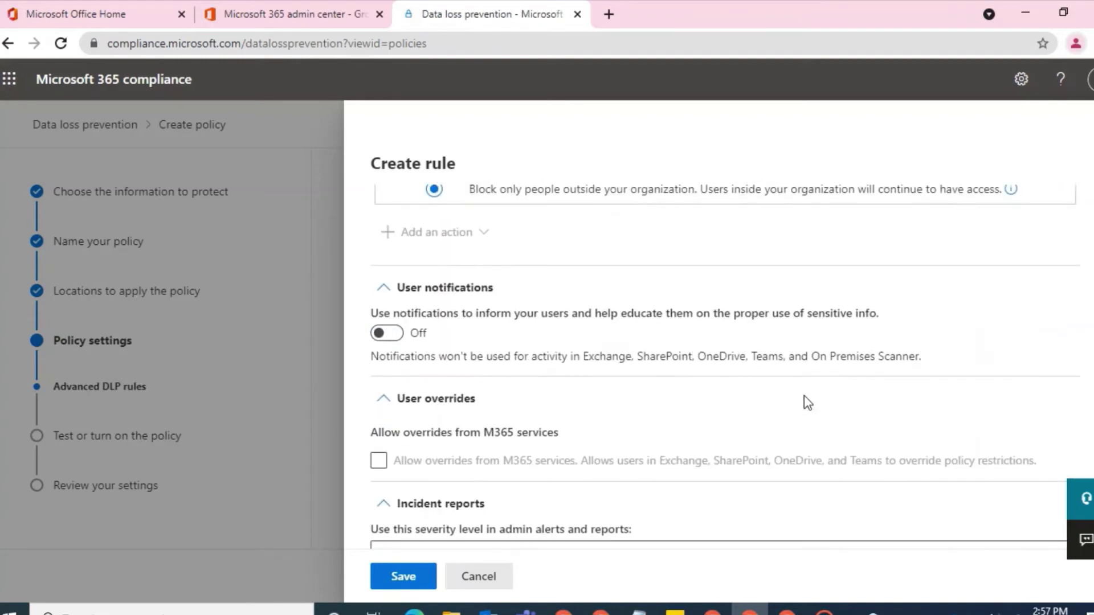
click(386, 345)
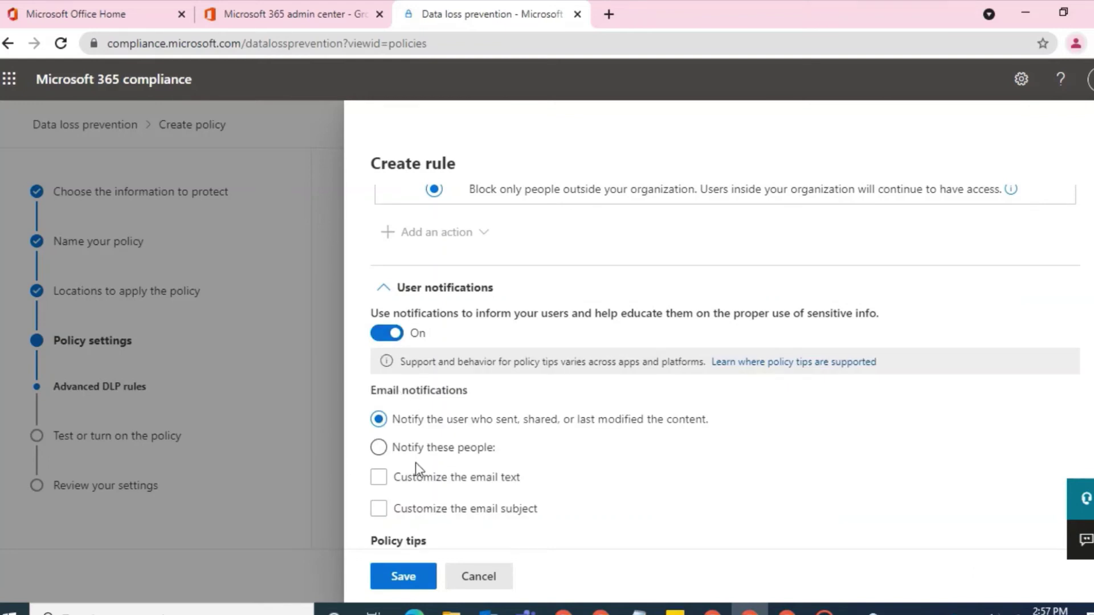
click(378, 484)
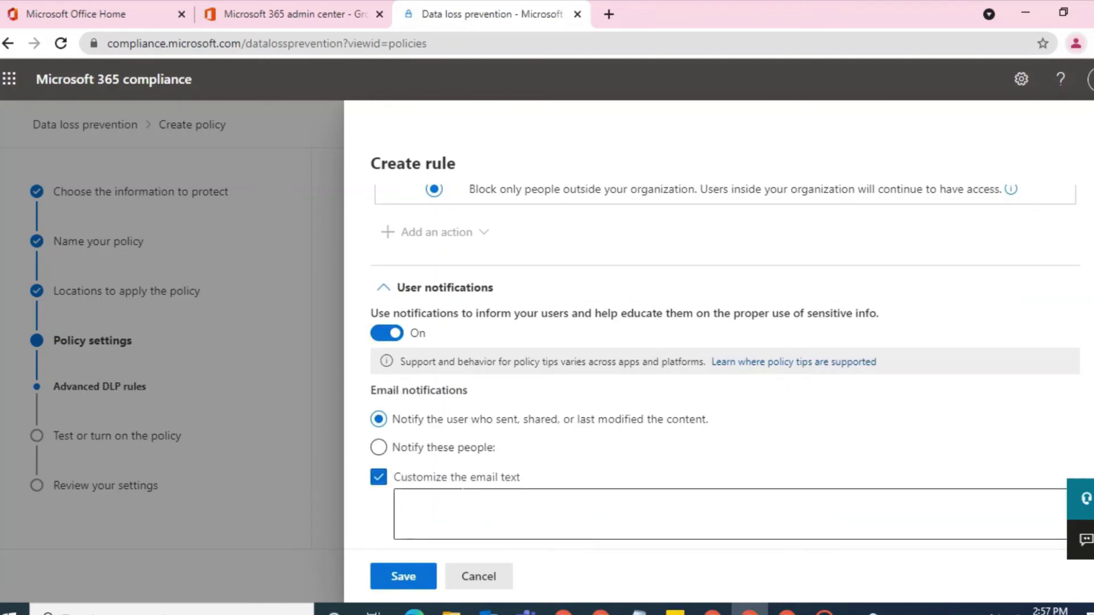
- Write the email text 'This document contains highly sensitive information and cannot be shared.', fixing spelling
scroll(453, 493, down, 2)
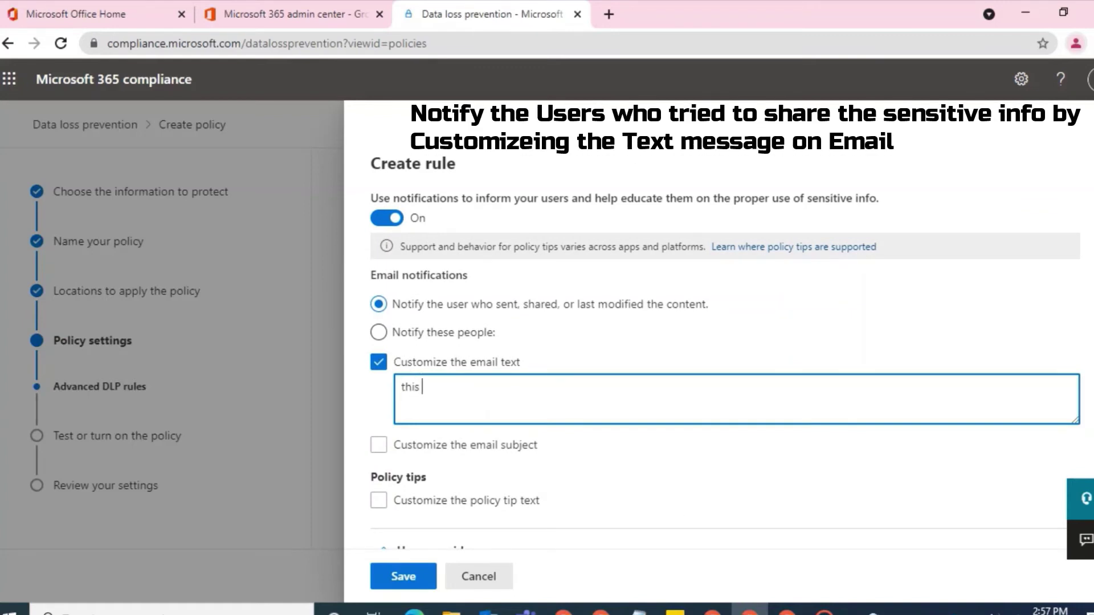
text(document)
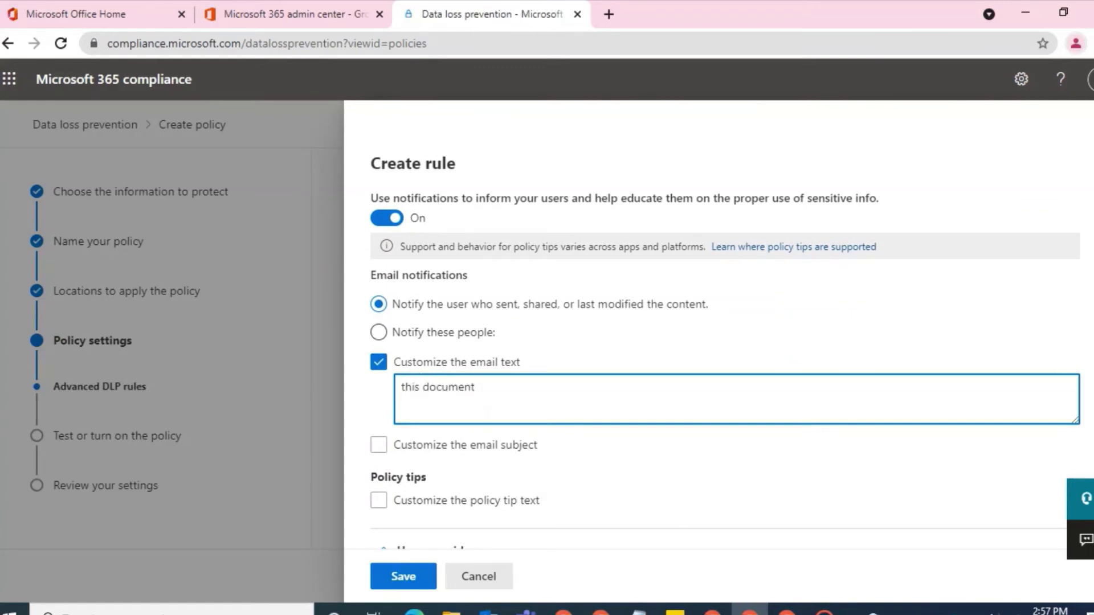
text( contains highly sensitive)
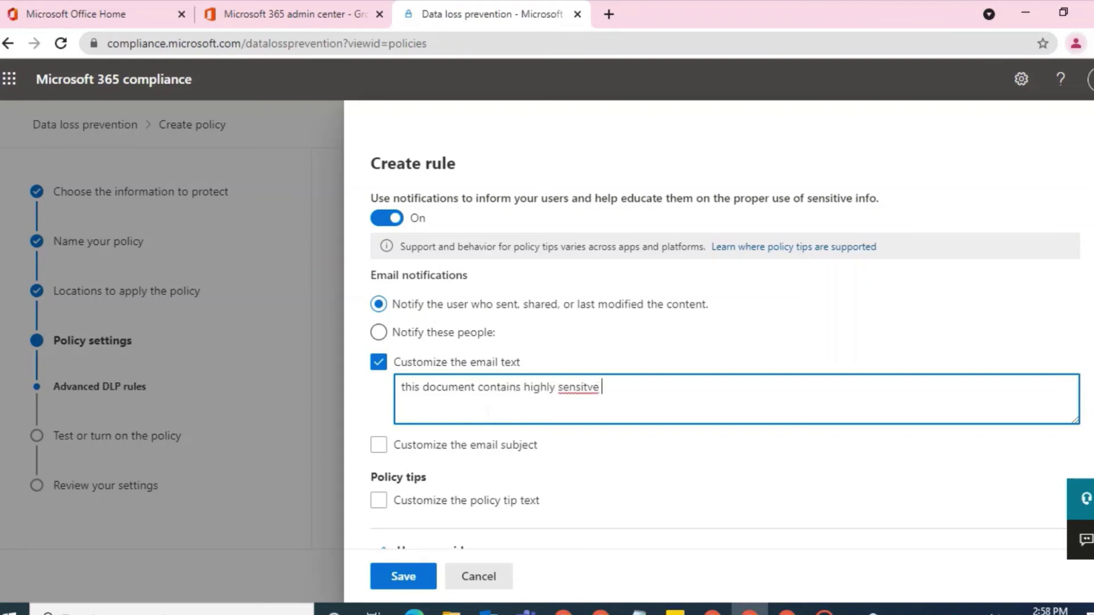
key(BackSpace)
key(BackSpace)
key(BackSpace)
text(ive information and can)
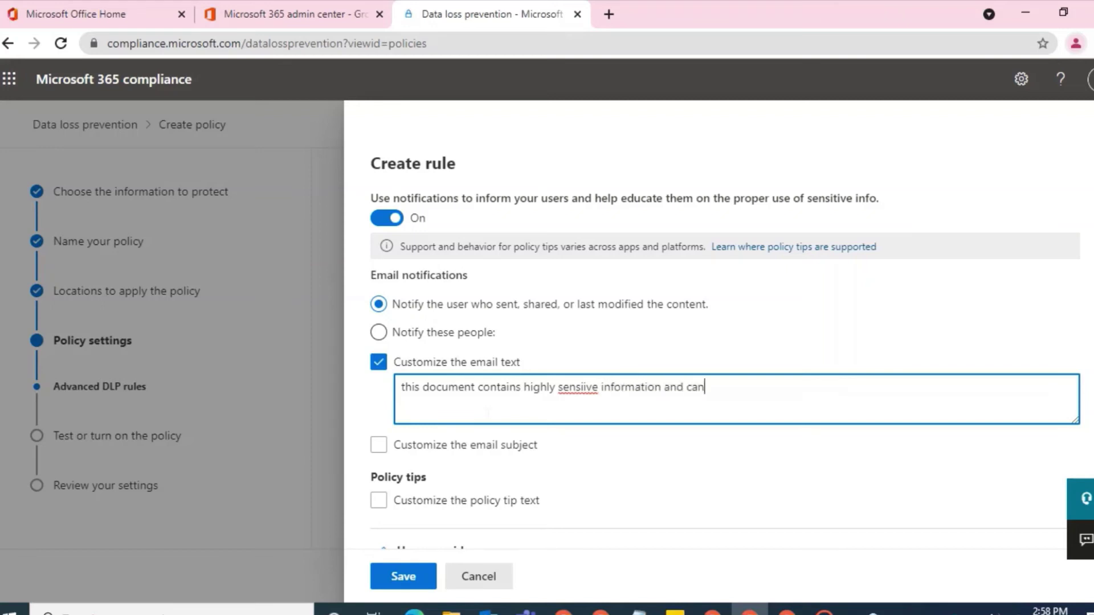
text(not be shared)
right_click(563, 388)
click(610, 219)
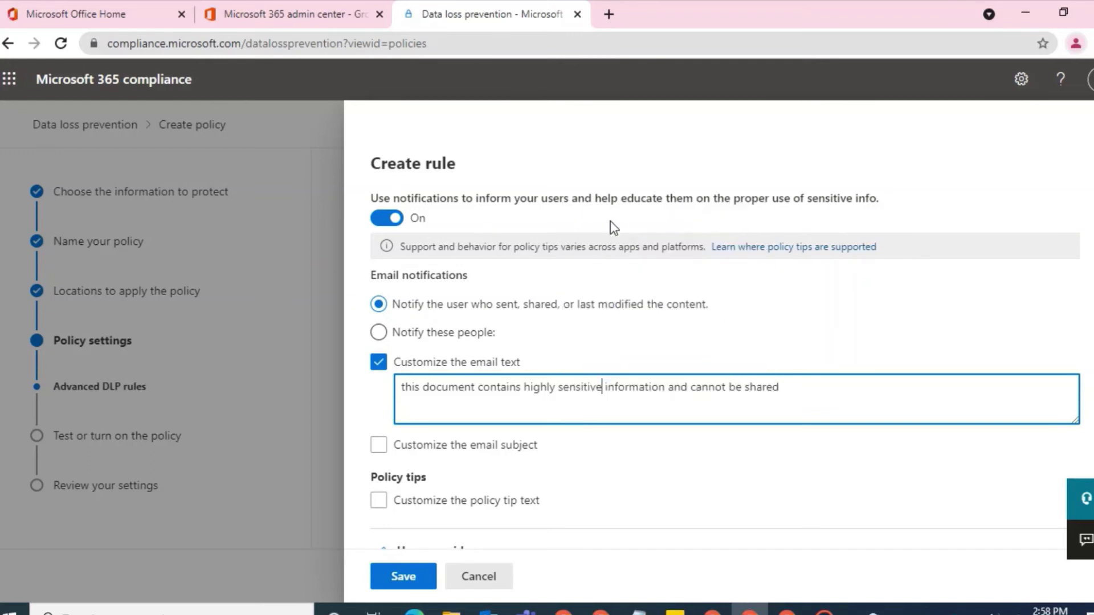
key(Delete)
text(T)
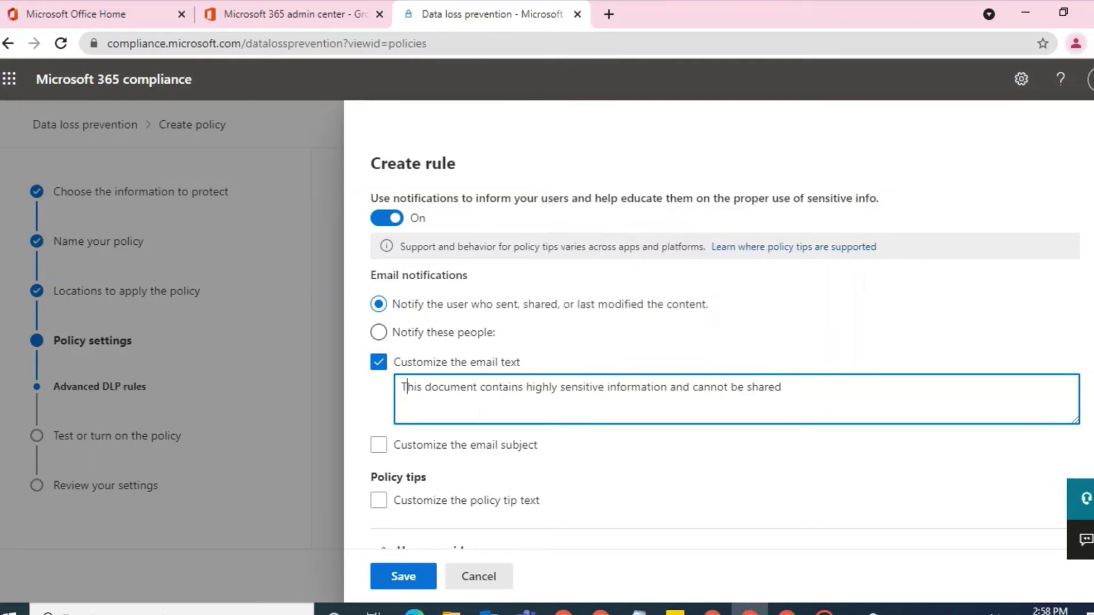
scroll(496, 447, down, 1)
- Enter the custom policy tip 'Contains sensitive information, please check before proceeding', correcting typos
click(493, 447)
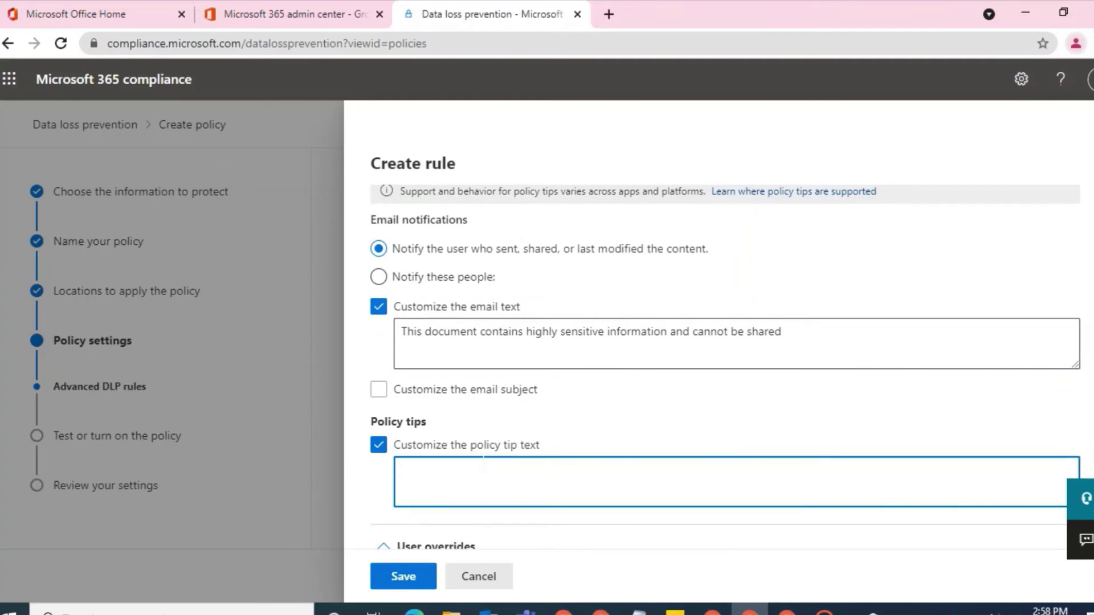
text(conatins)
key(BackSpace)
key(BackSpace)
key(BackSpace)
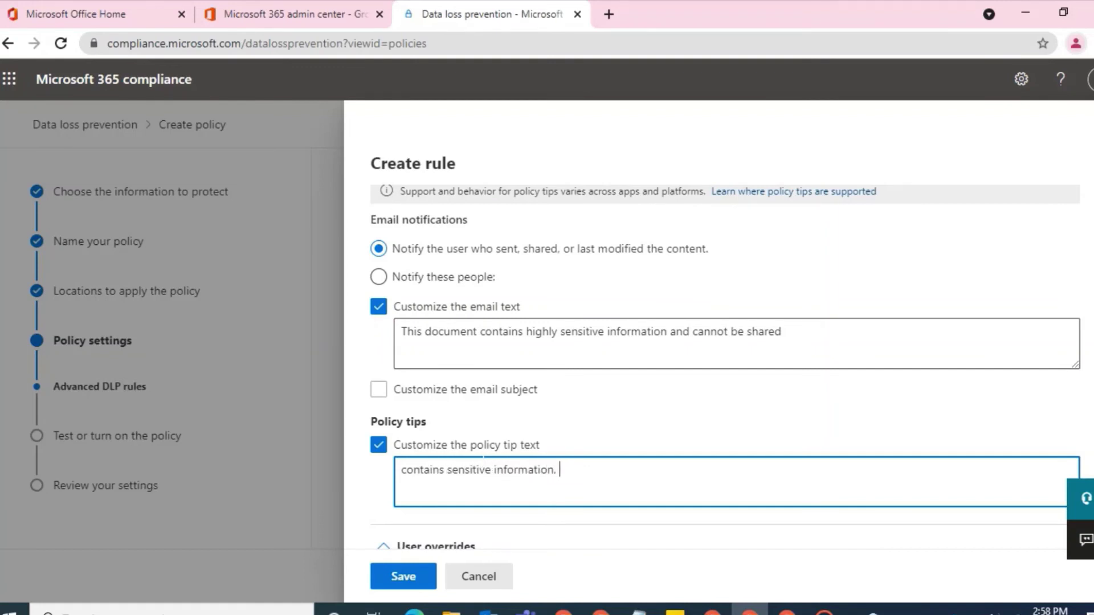
text(plesae check )
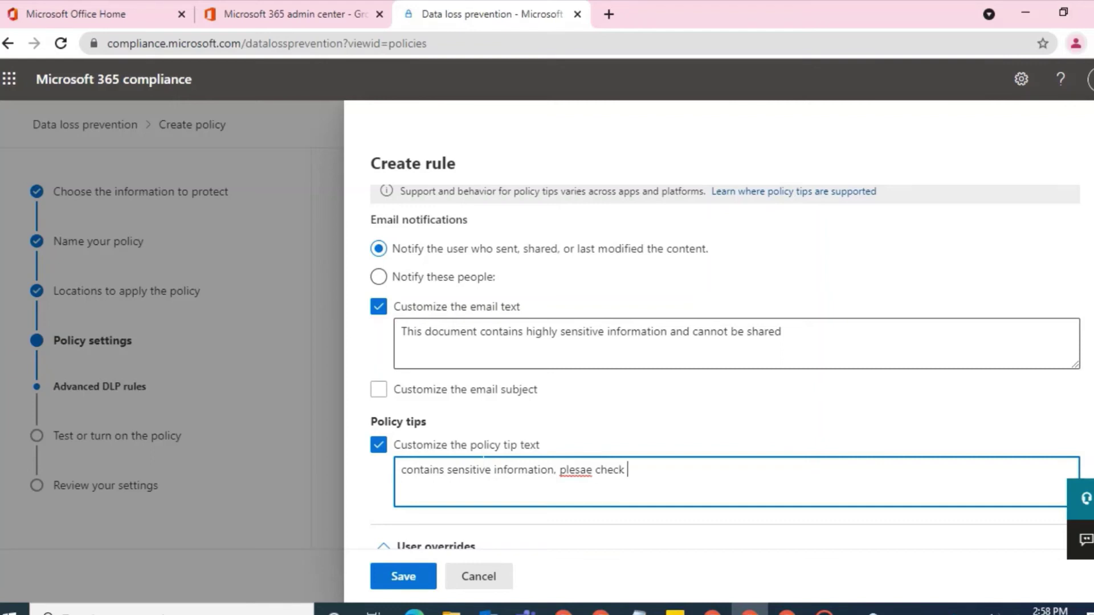
text(beofre)
text(fore )
text(proceeding)
right_click(575, 470)
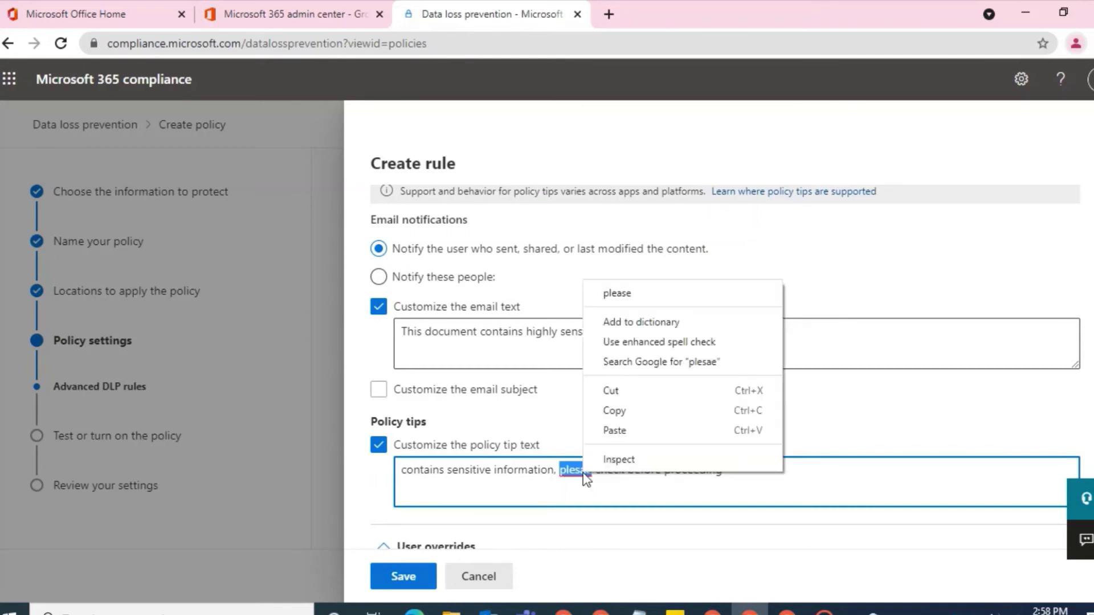
click(658, 295)
scroll(511, 486, down, 3)
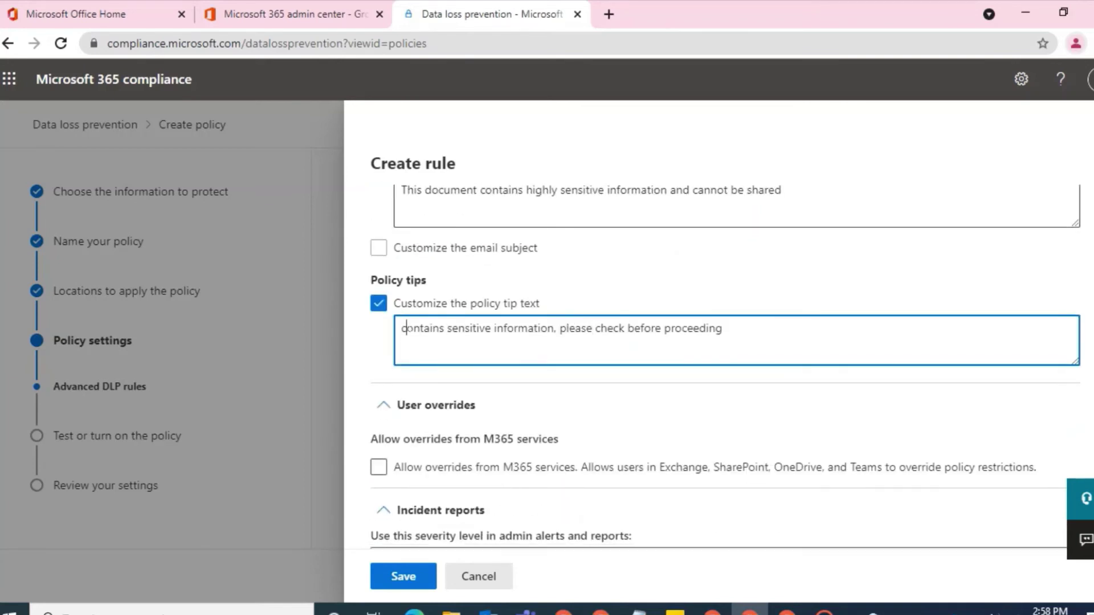
key(BackSpace)
- Capitalise the policy tip and leave 'Allow overrides from M365 services' unchecked
text(C)
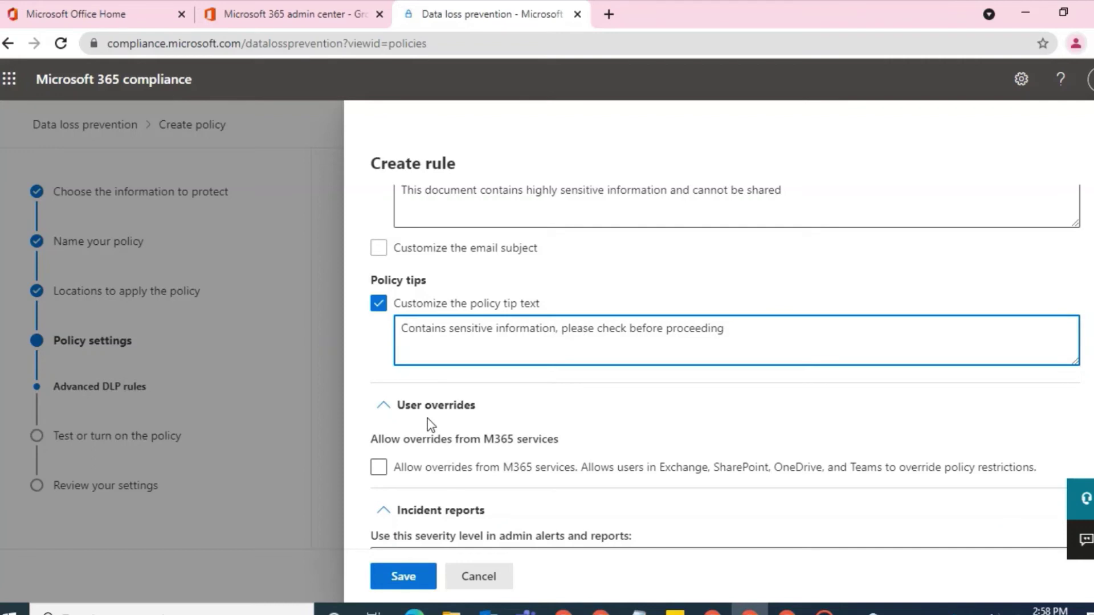
scroll(432, 425, down, 1)
click(402, 405)
click(404, 409)
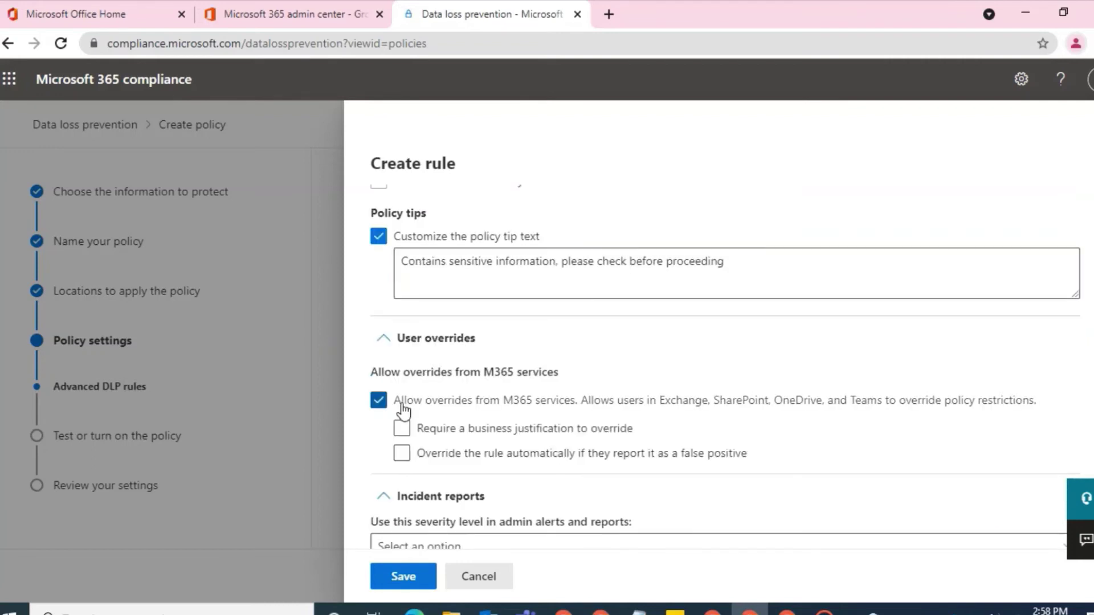
click(401, 405)
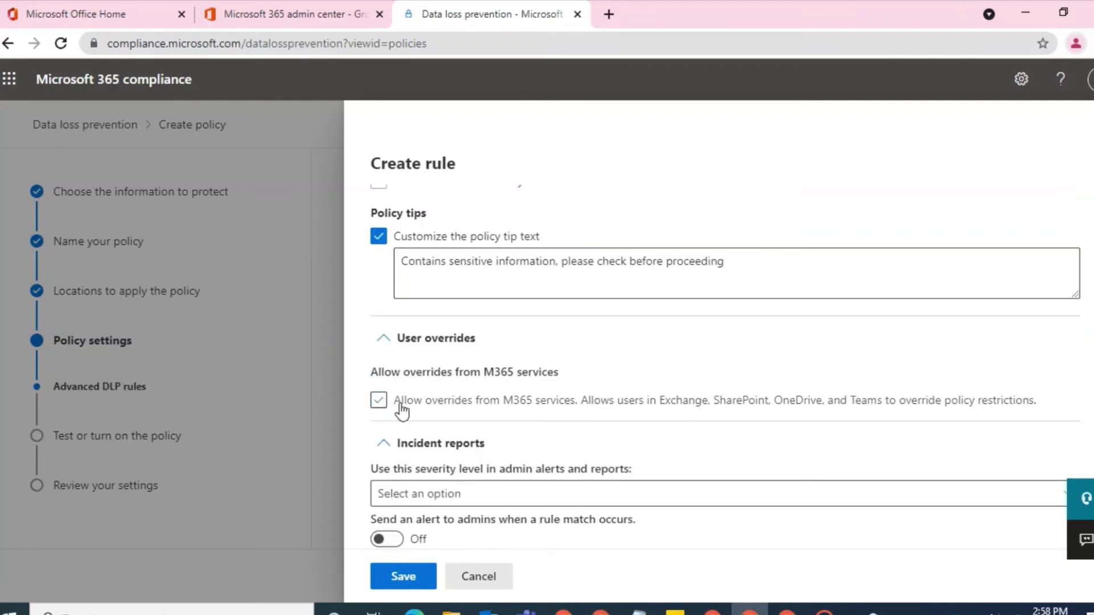
- Switch the admin rule-match alert on under Incident reports, then back off
scroll(401, 409, down, 2)
scroll(403, 409, down, 1)
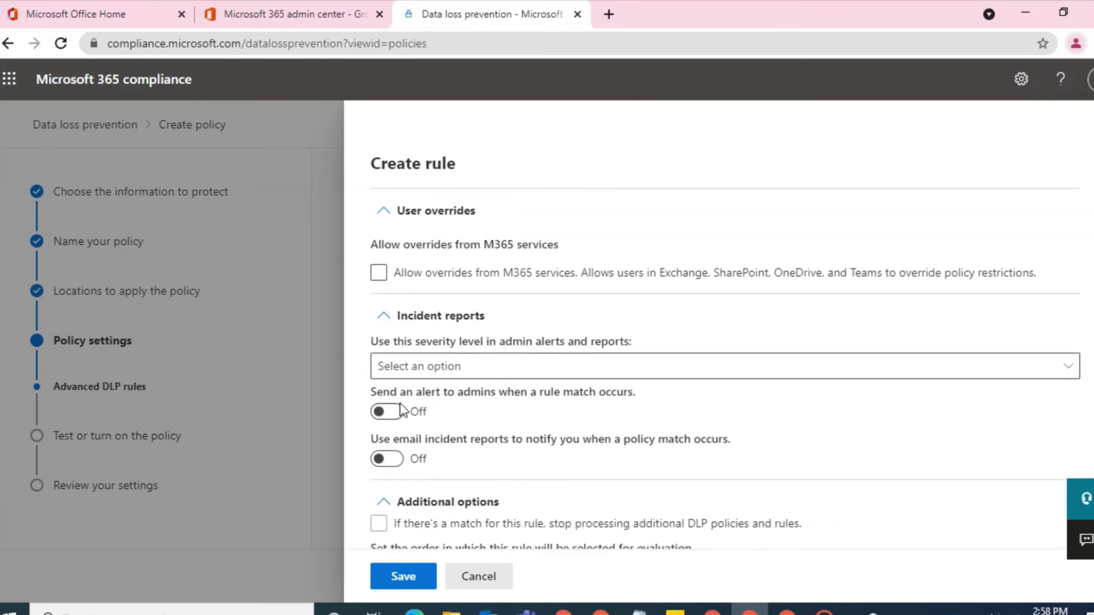
scroll(401, 409, down, 1)
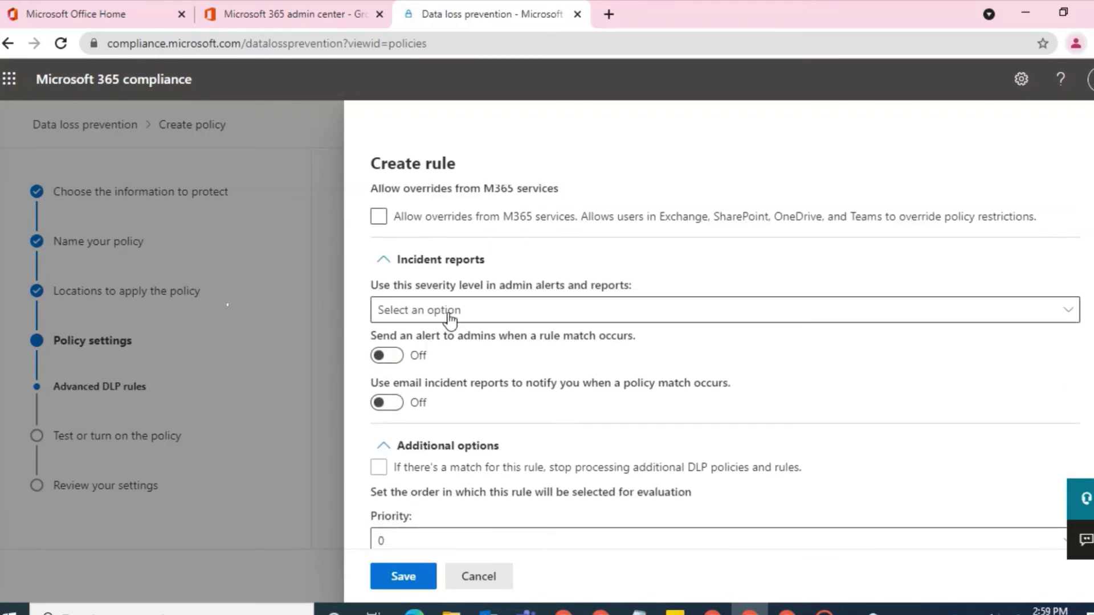
click(395, 355)
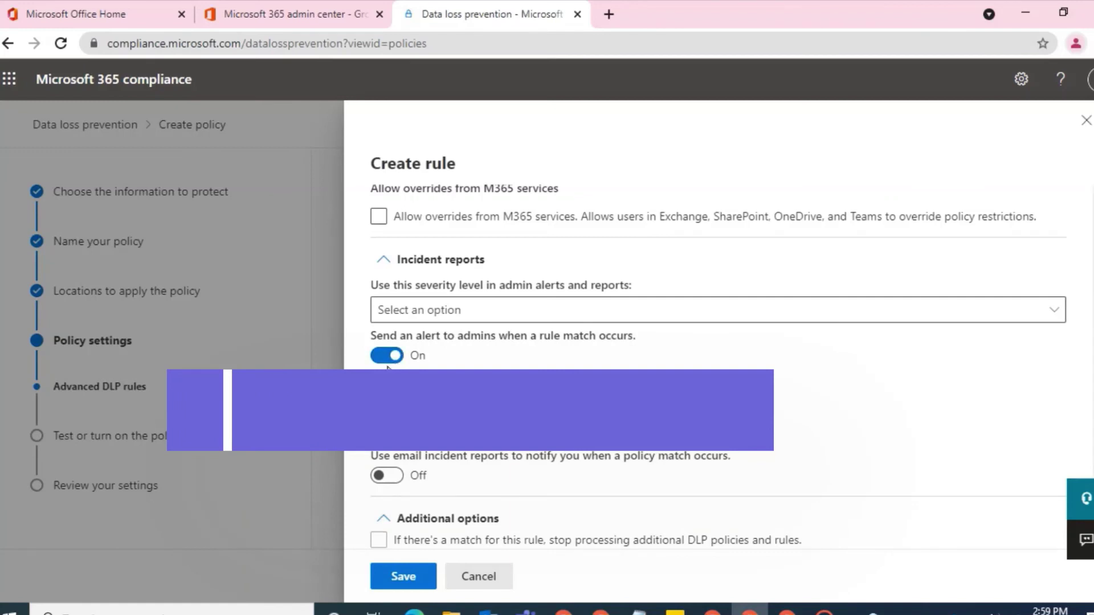
click(390, 355)
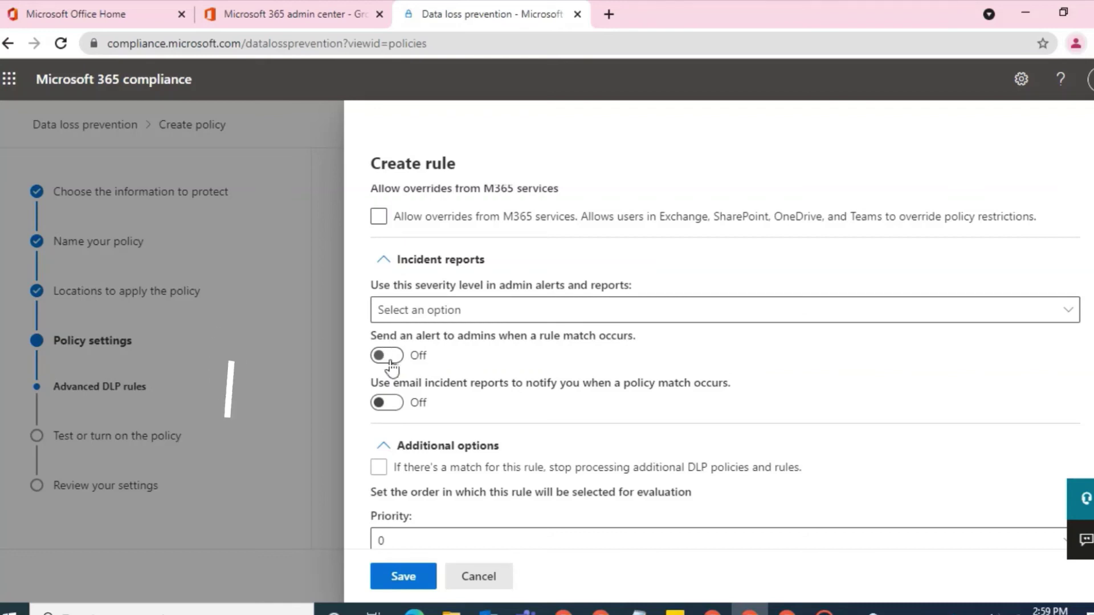
- Re-enable admin alerts and add the person found by searching 'az' as alert recipient
click(388, 357)
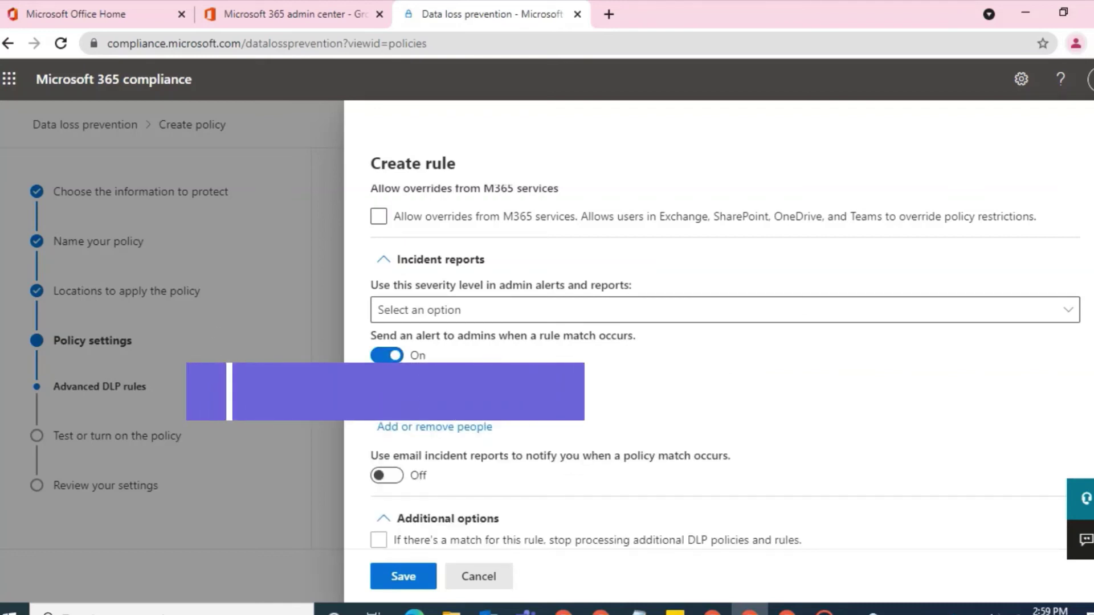
click(442, 426)
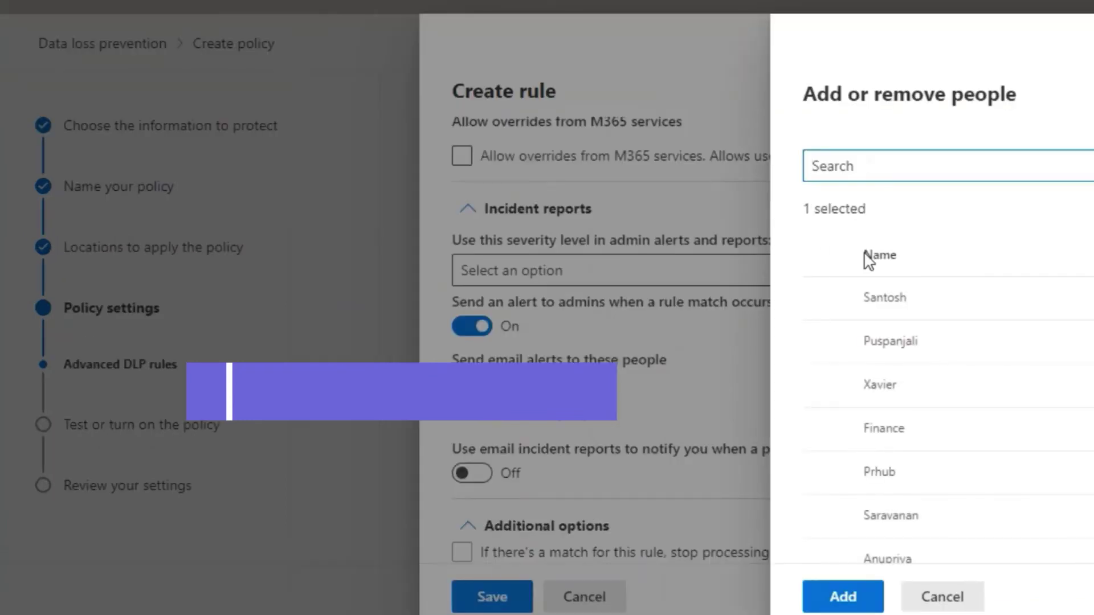
text(az)
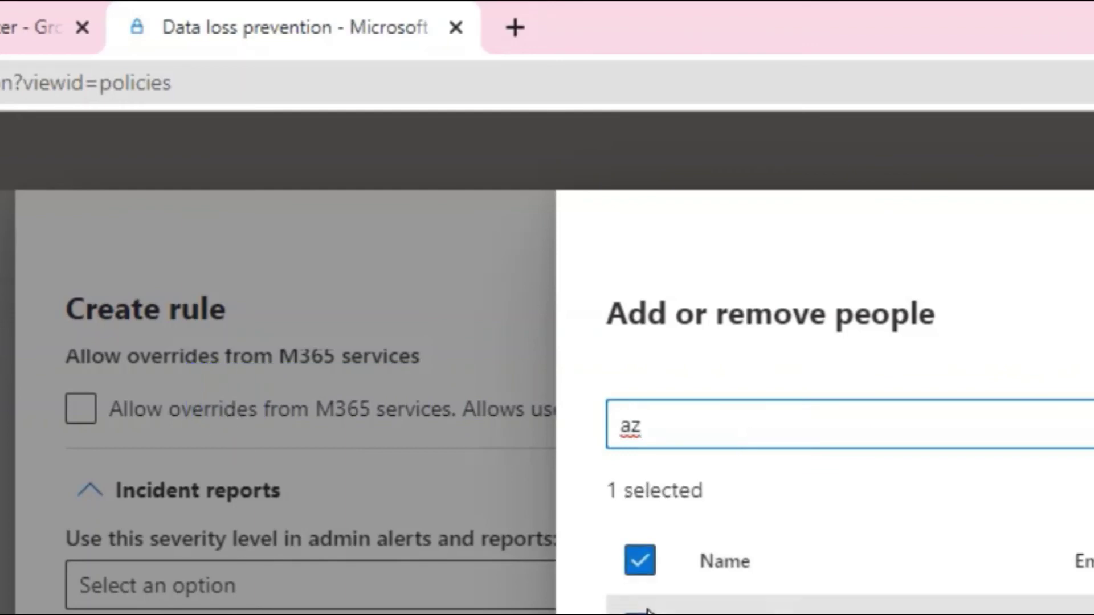
click(757, 391)
click(684, 425)
drag(644, 425, 582, 425)
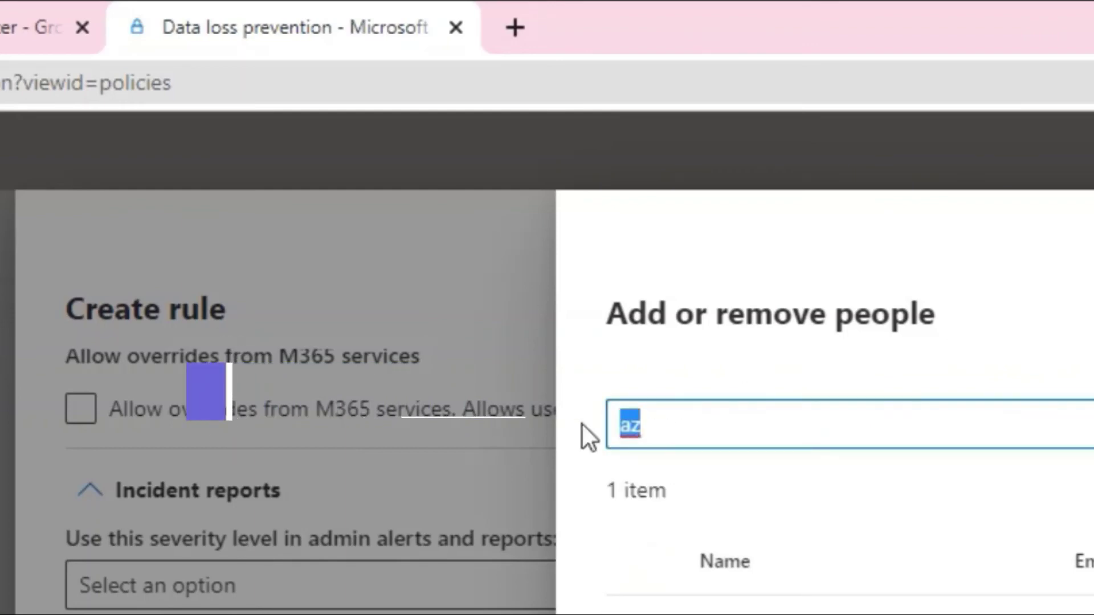
click(691, 500)
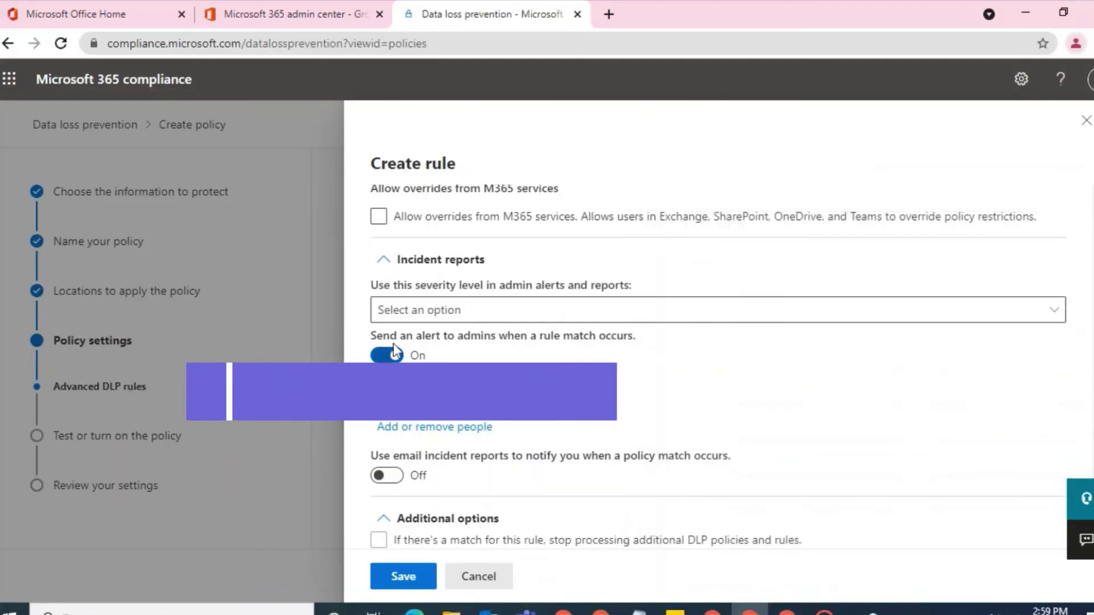
scroll(518, 315, down, 6)
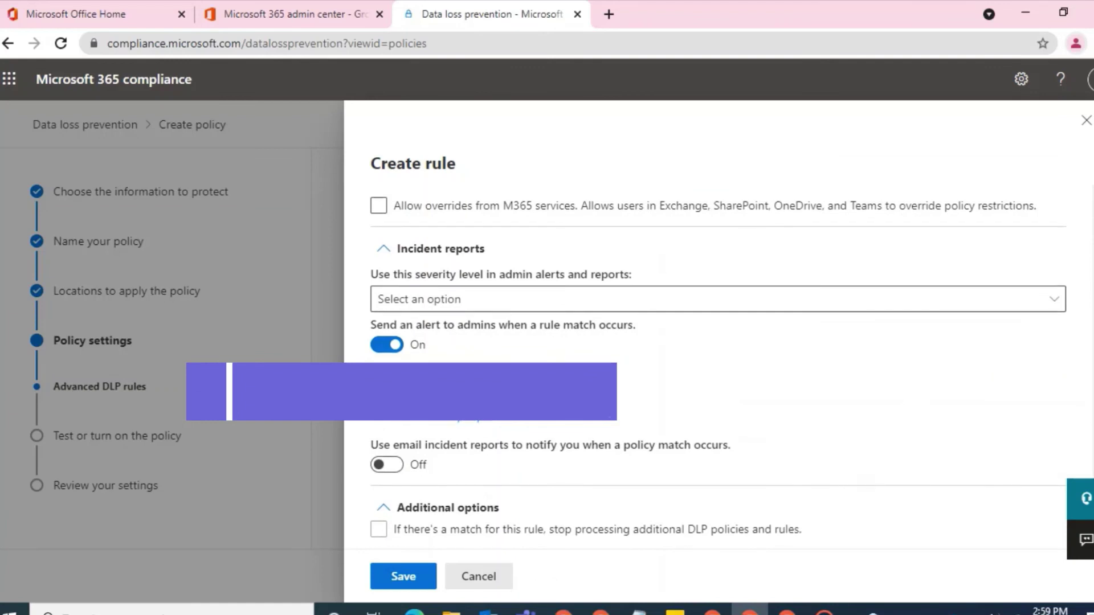
- Turn on email incident reports, keeping all five report detail checkboxes ticked
scroll(520, 315, up, 1)
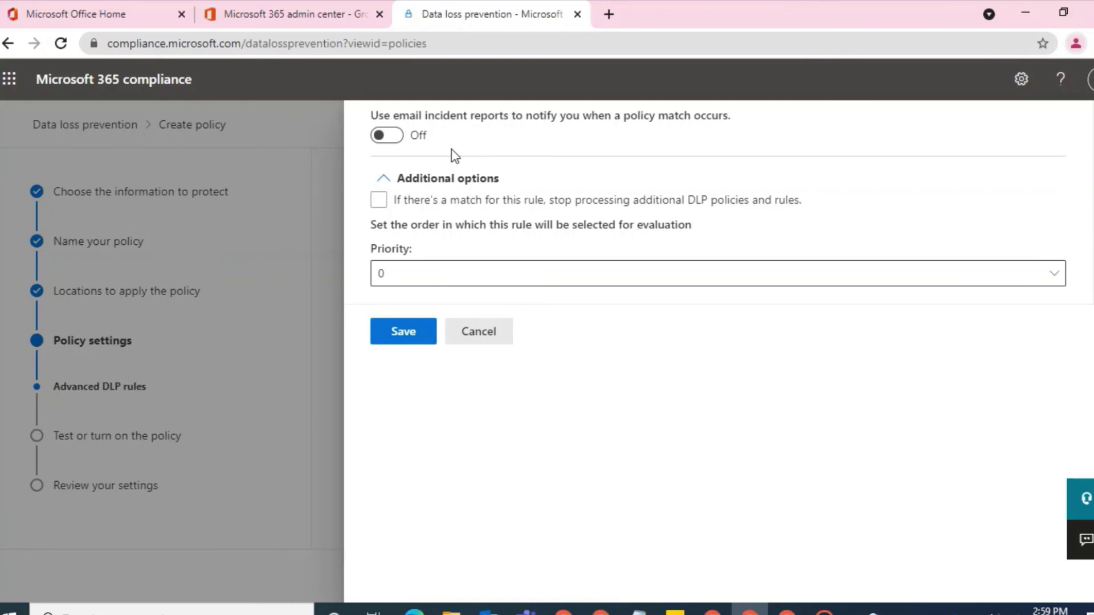
click(386, 135)
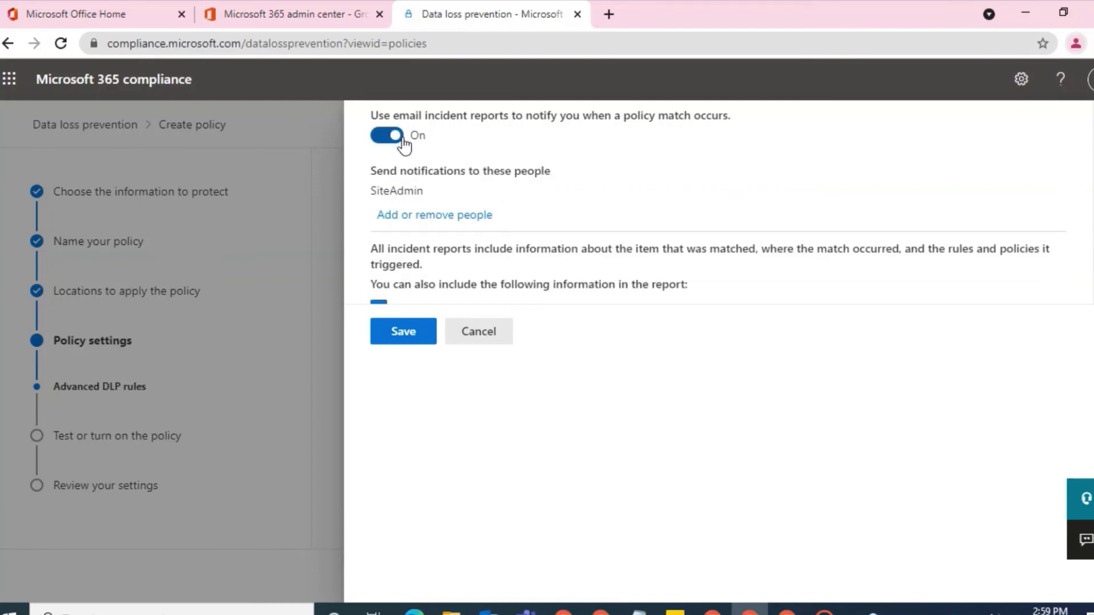
scroll(402, 149, up, 2)
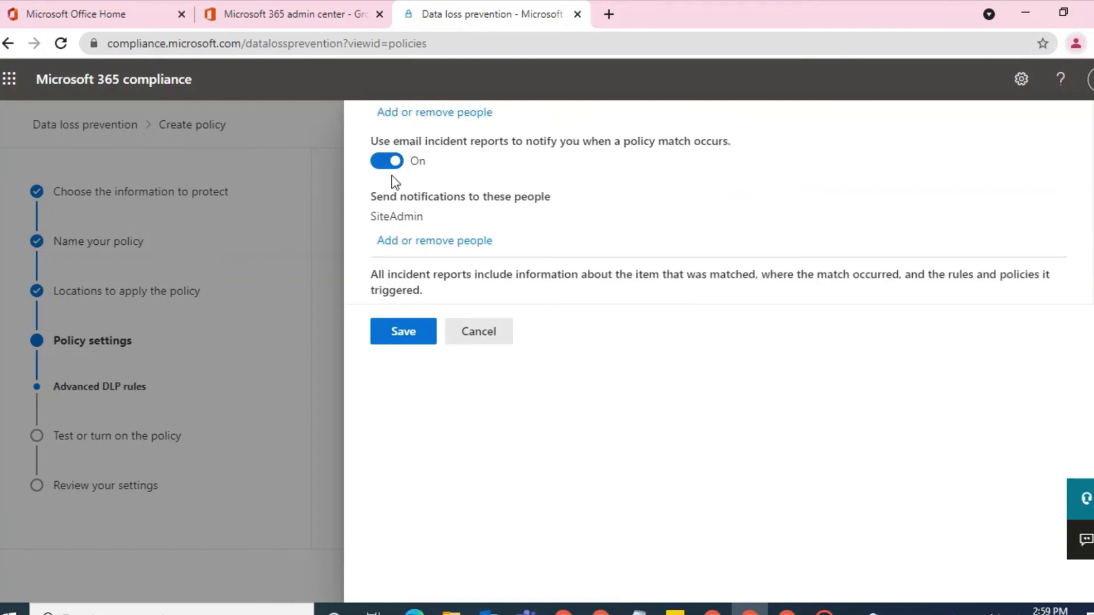
scroll(392, 175, down, 1)
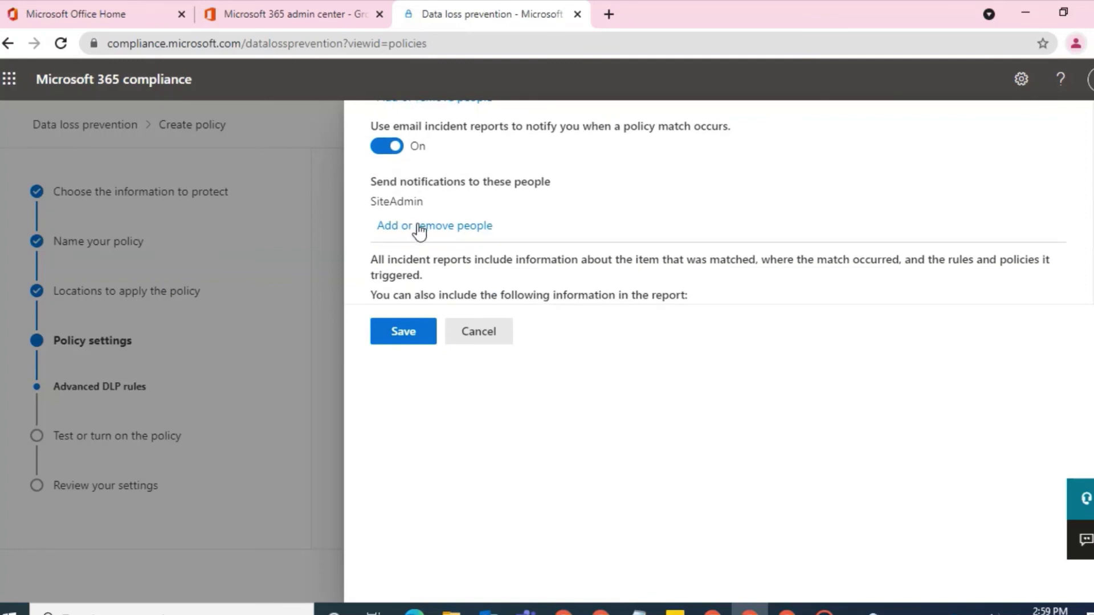
scroll(422, 159, down, 2)
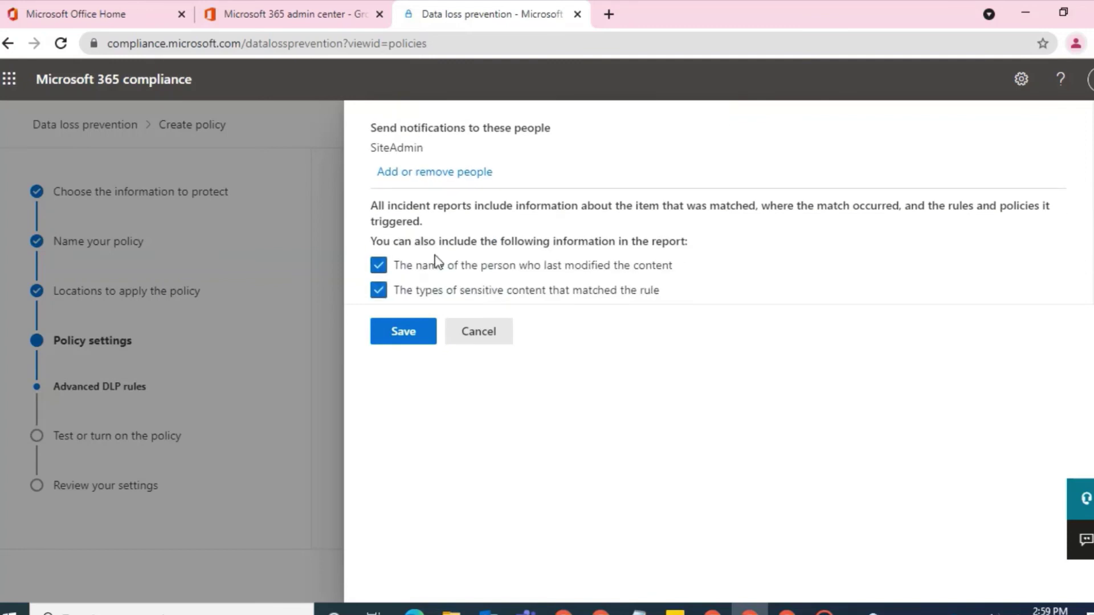
scroll(435, 261, down, 5)
scroll(435, 261, up, 1)
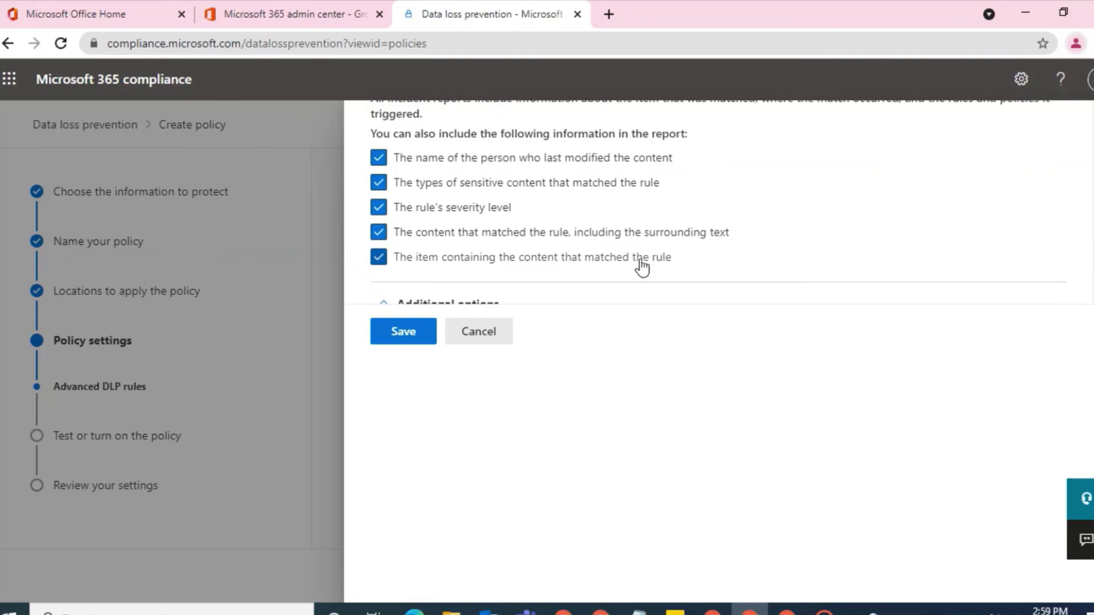
scroll(640, 266, up, 3)
scroll(911, 337, down, 3)
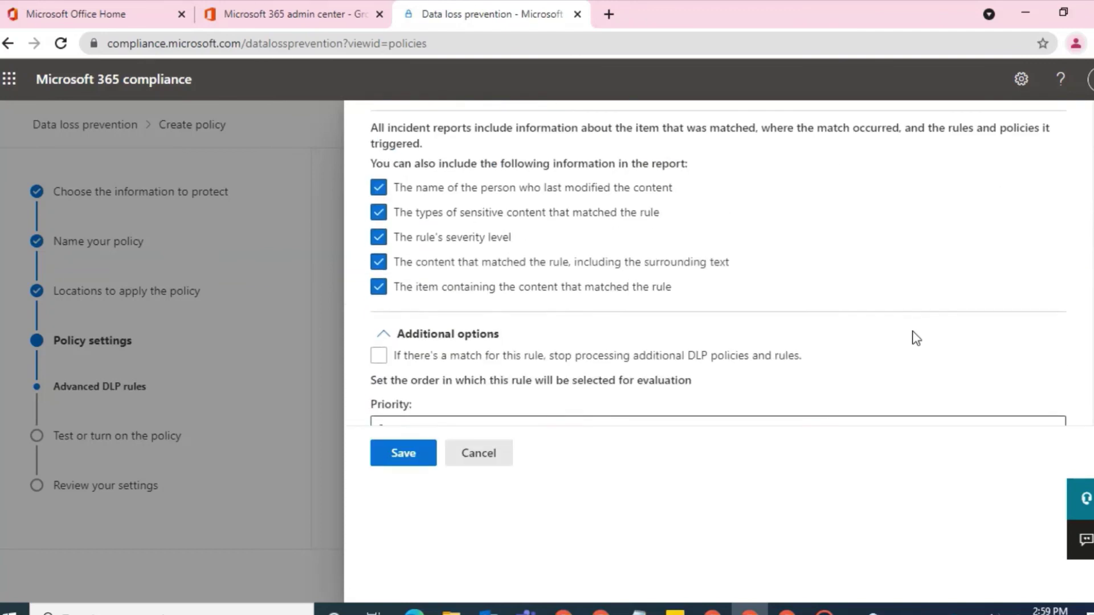
- Set the rule priority to 0
click(752, 336)
click(751, 337)
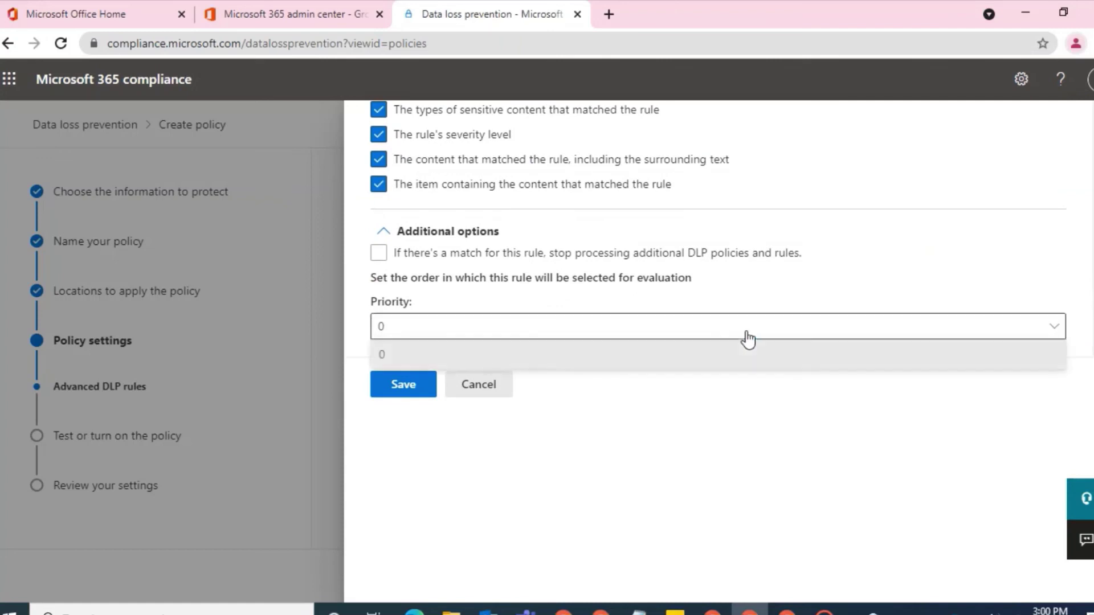
click(547, 339)
click(536, 336)
click(773, 301)
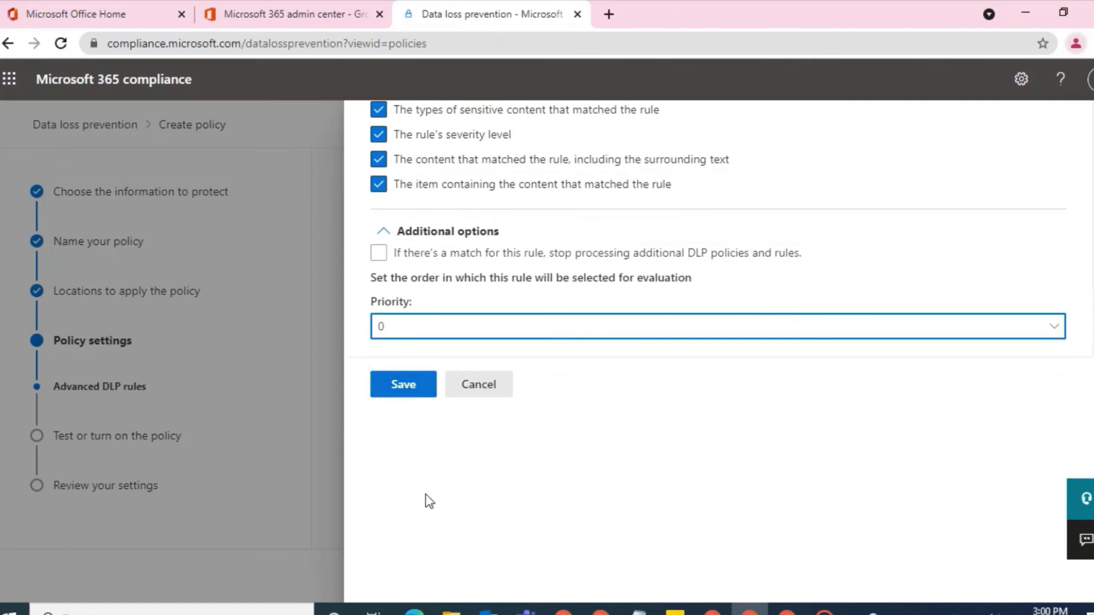
click(416, 396)
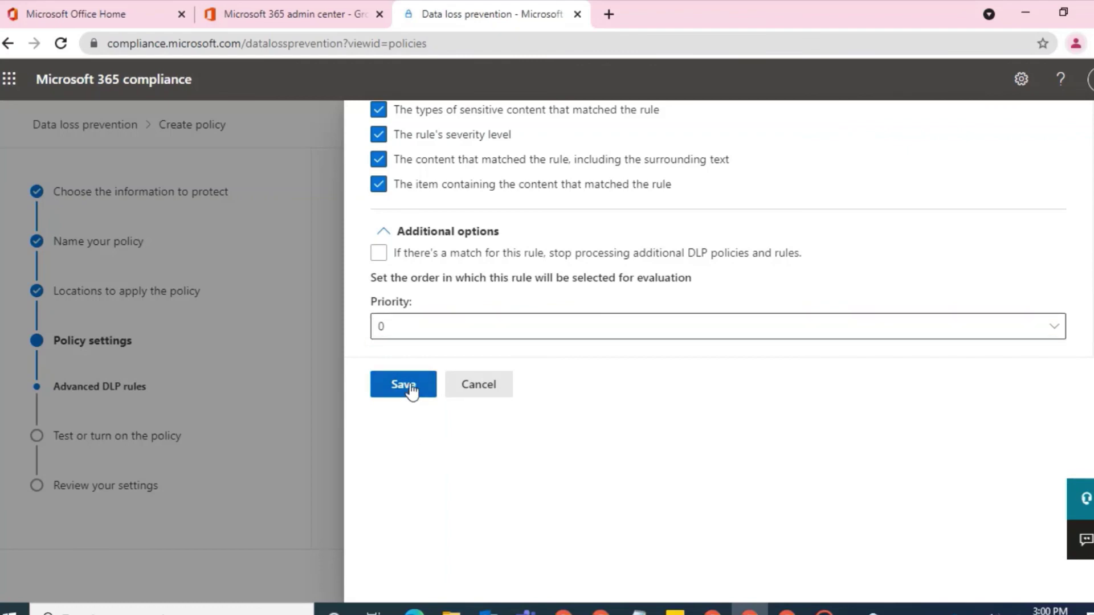
- Save the custom rule
click(411, 388)
scroll(641, 317, up, 3)
scroll(643, 319, up, 5)
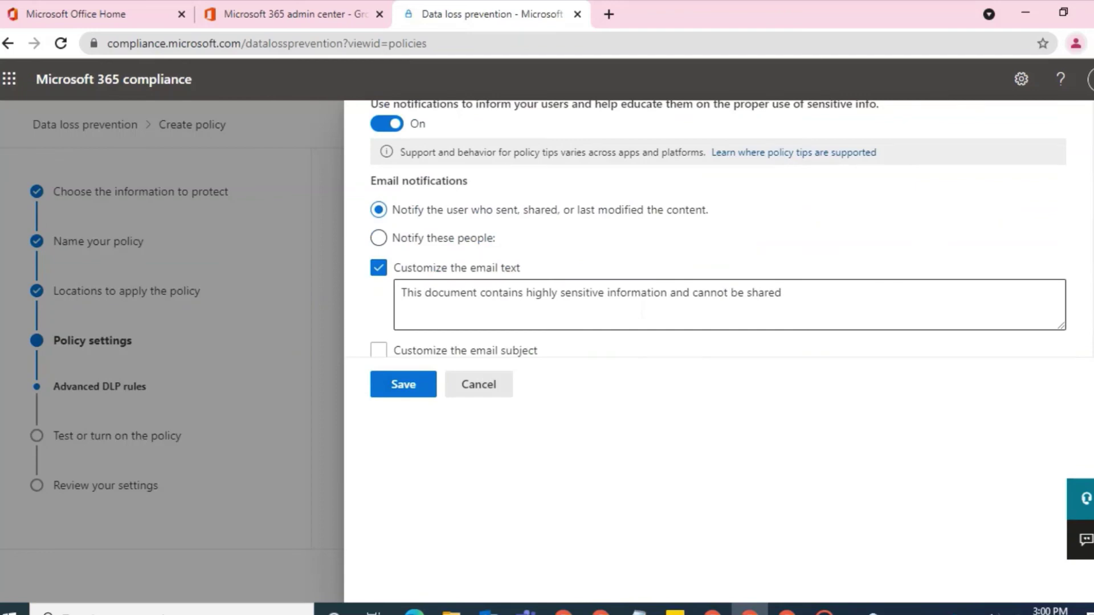
scroll(637, 432, down, 10)
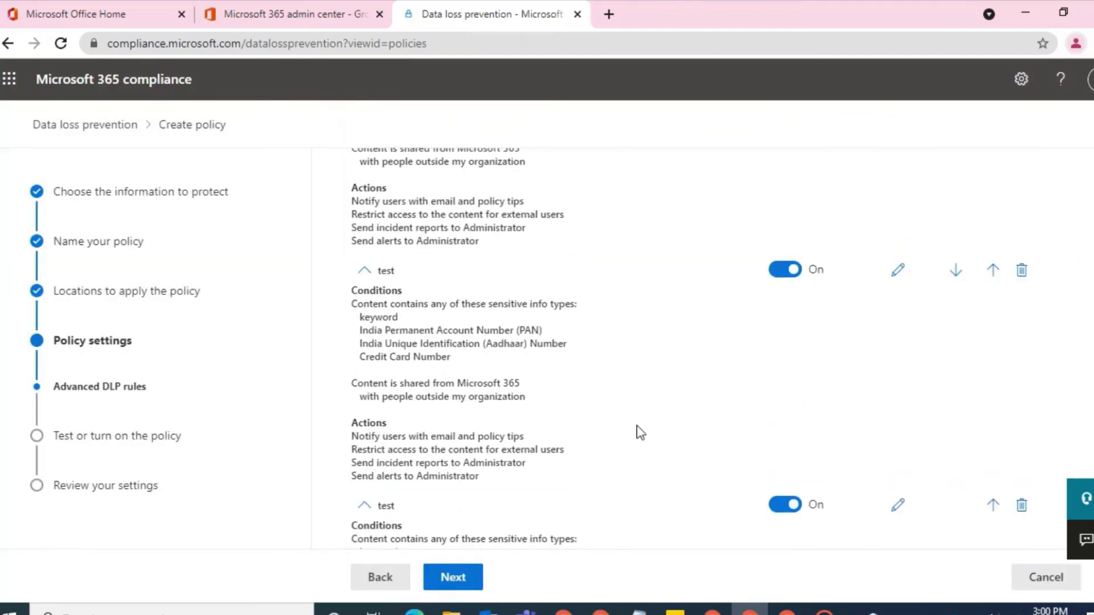
- Choose 'Test it out first' with policy tips shown and submit the policy
click(454, 578)
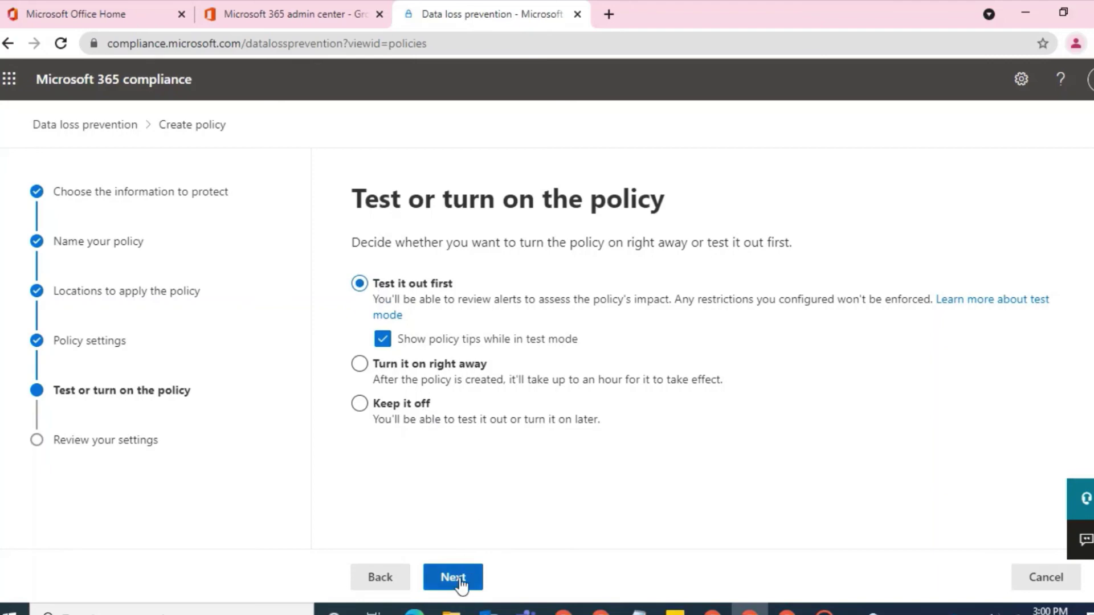
click(385, 369)
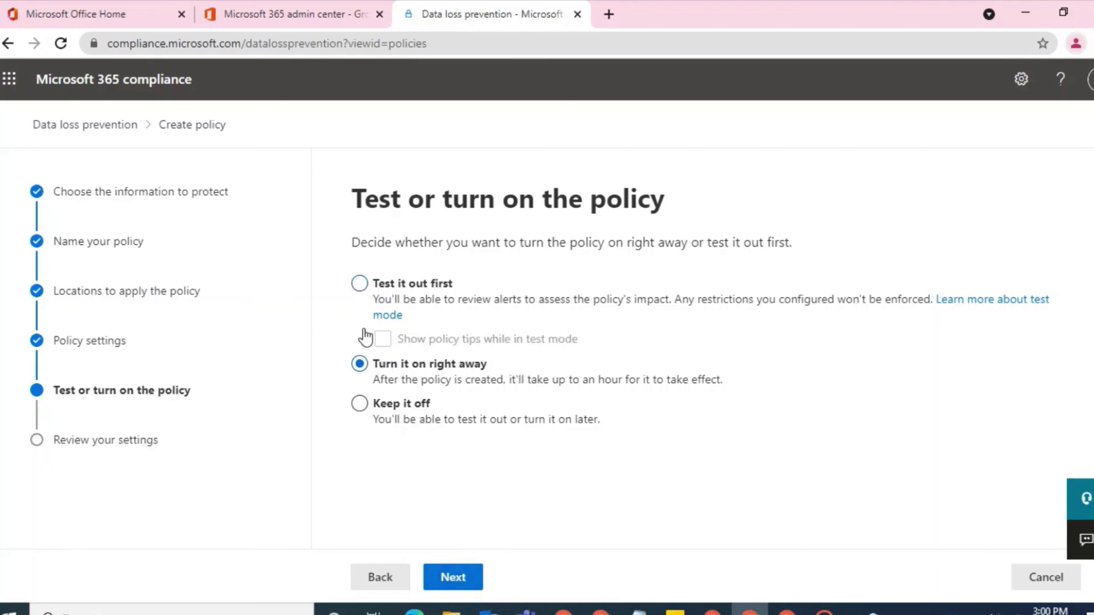
click(360, 283)
click(449, 579)
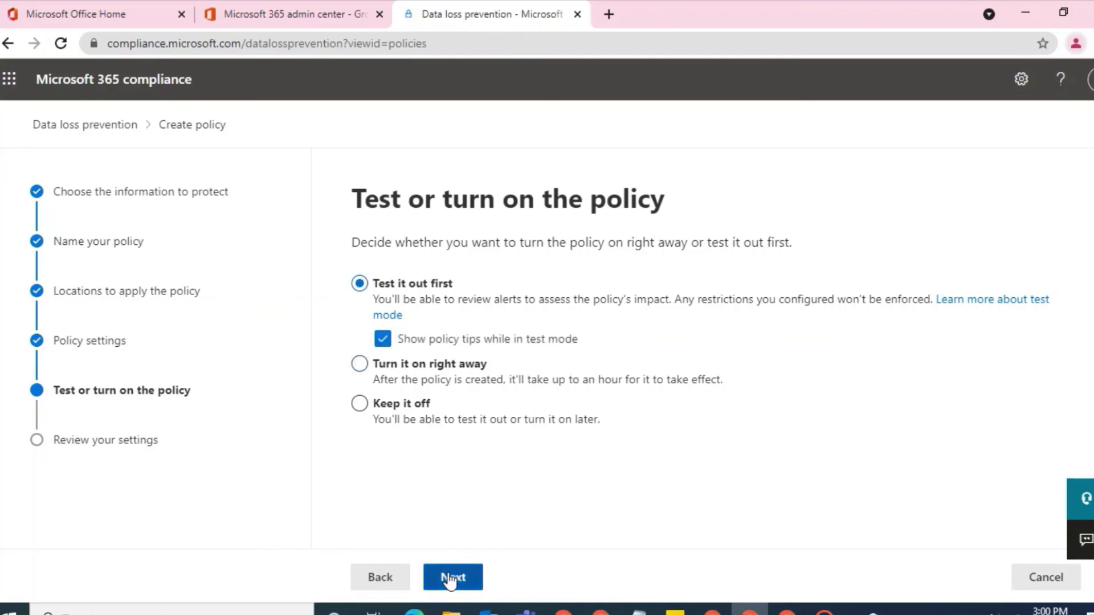
scroll(473, 479, down, 4)
click(466, 581)
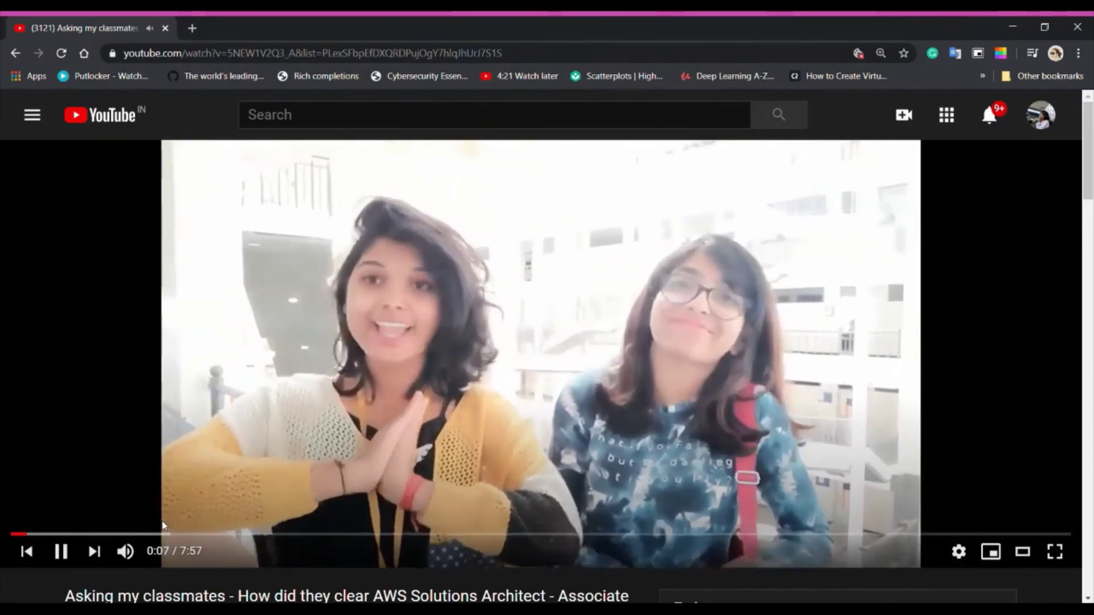
- Like the AWS Solutions Architect Associate video, bringing its likes to 36
scroll(163, 525, down, 2)
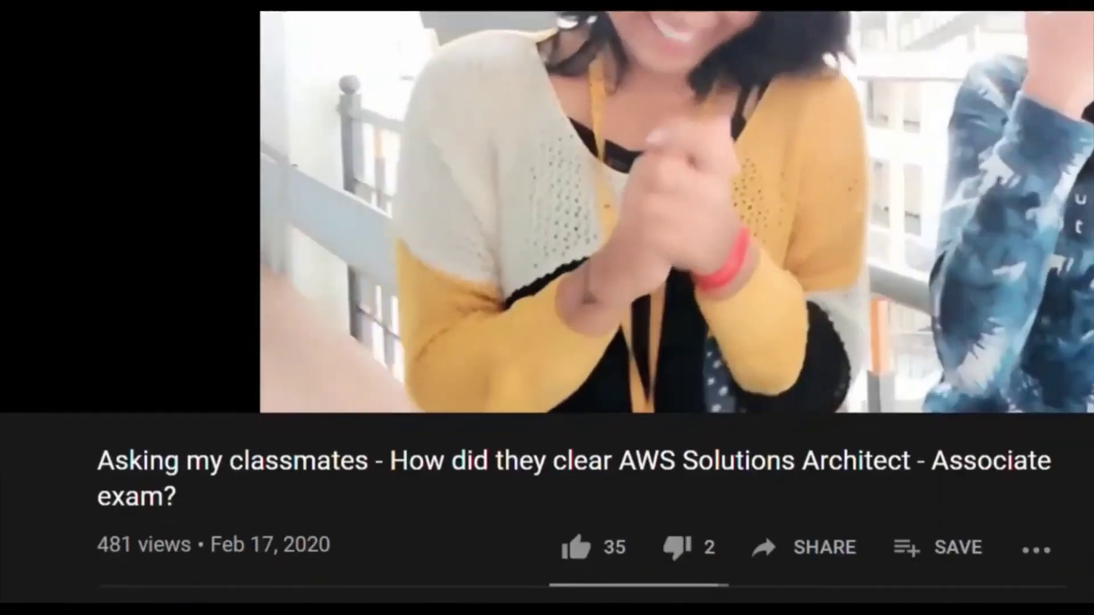
scroll(385, 399, down, 5)
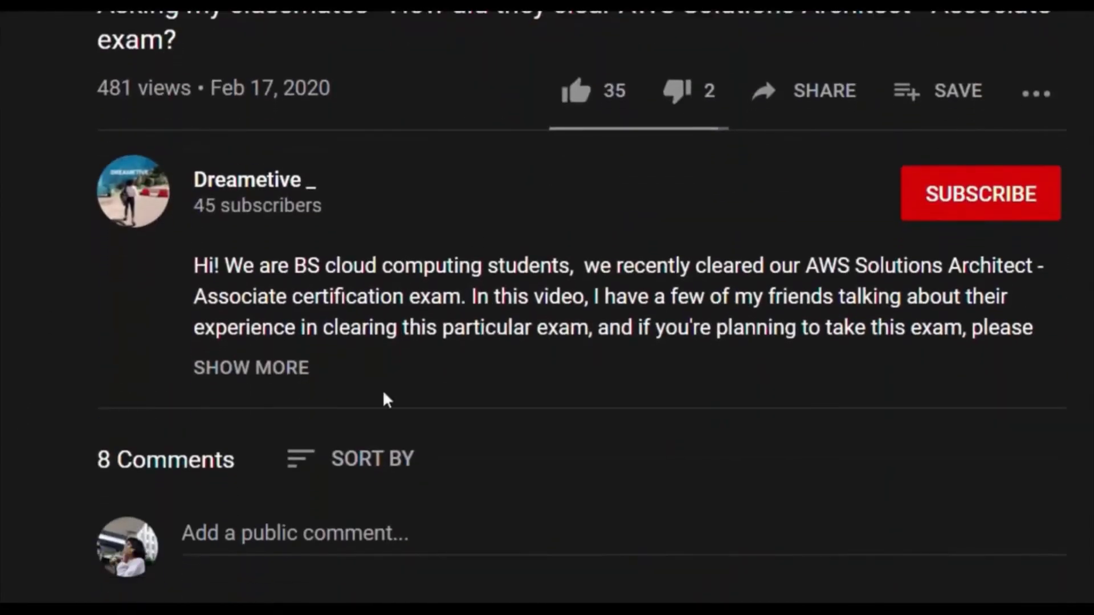
click(578, 100)
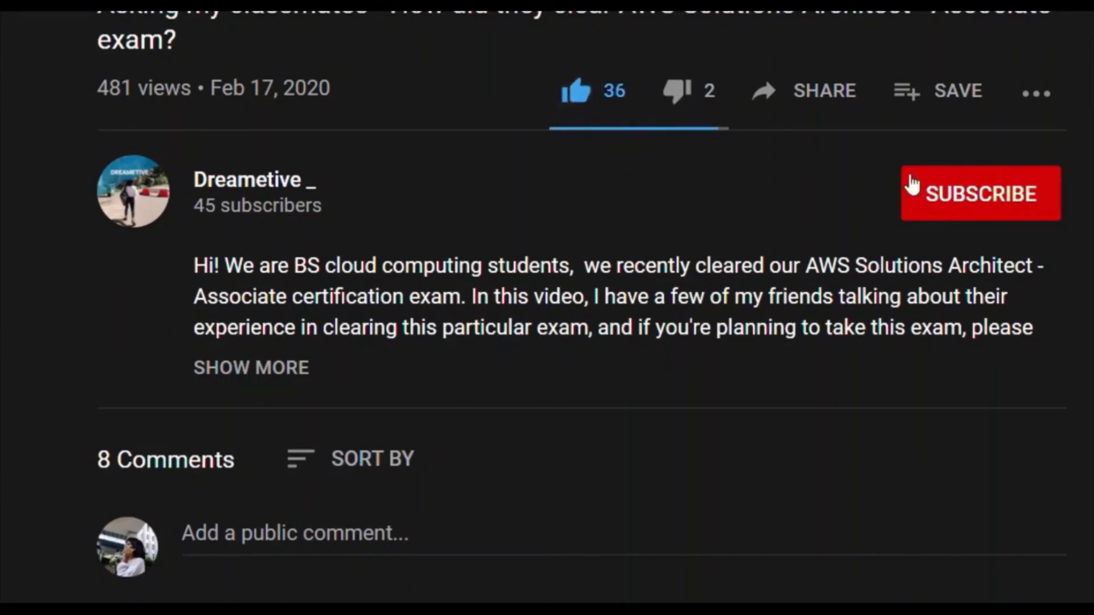